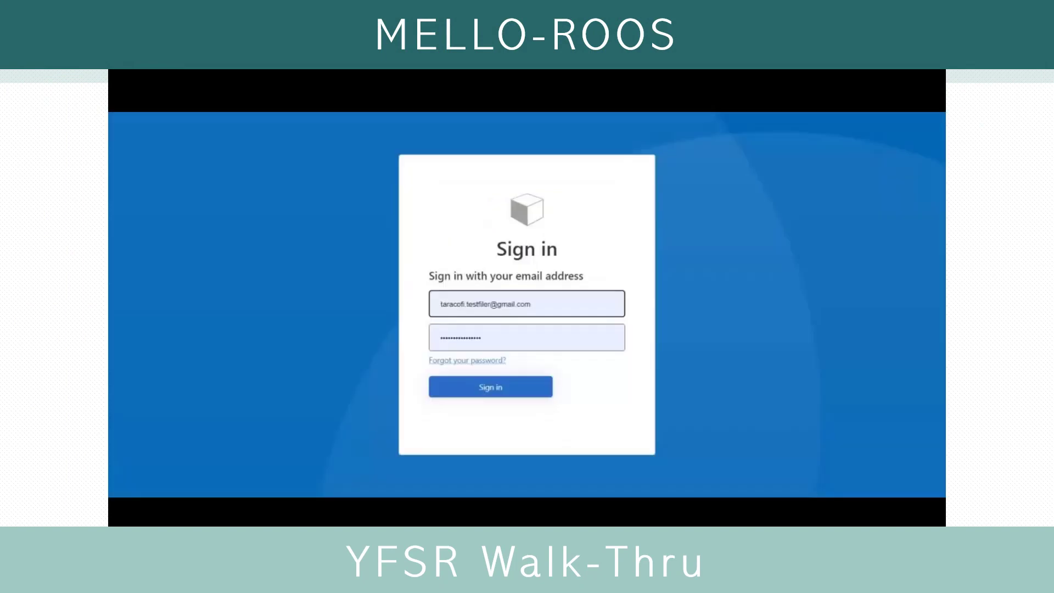
# - Sign in, review the filer's profile in Edit Profile, and cancel without saving
pyautogui.click(486, 386)
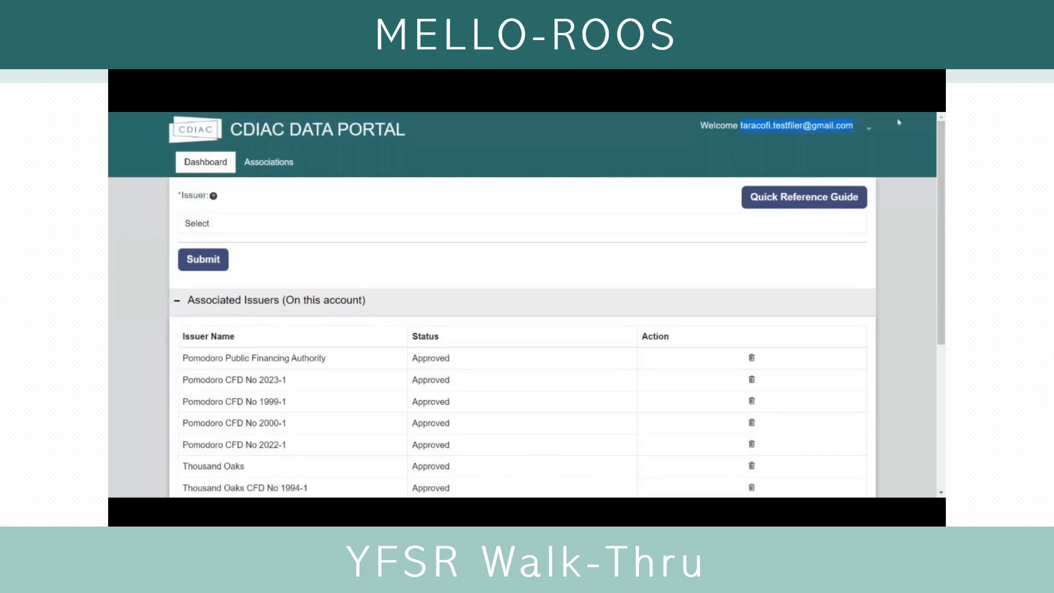
pyautogui.click(871, 132)
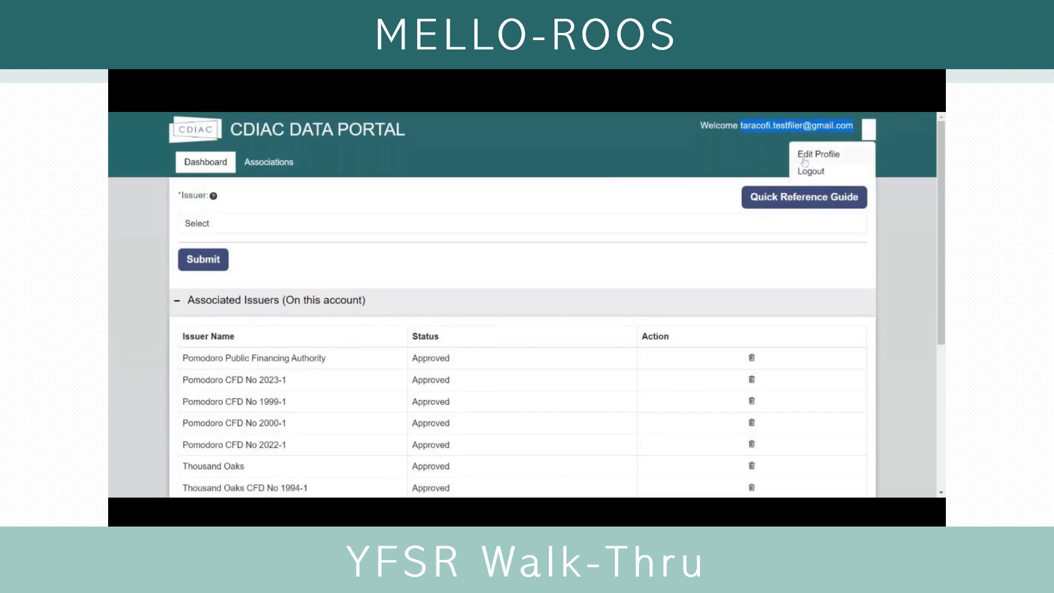
pyautogui.click(804, 158)
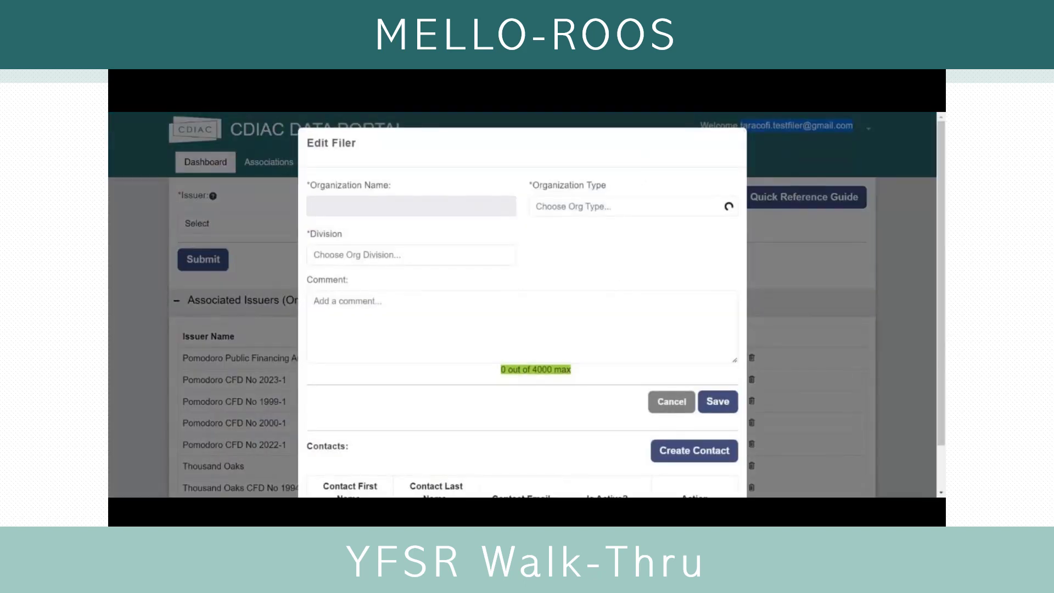
pyautogui.scroll(-1, 637, 264)
pyautogui.click(661, 353)
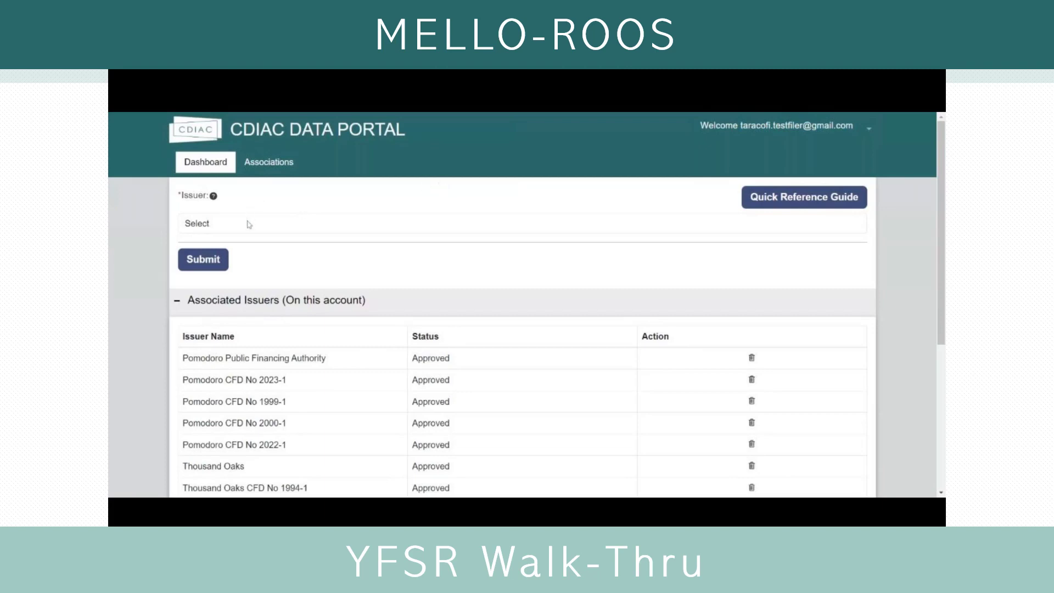
pyautogui.scroll(-2, 349, 245)
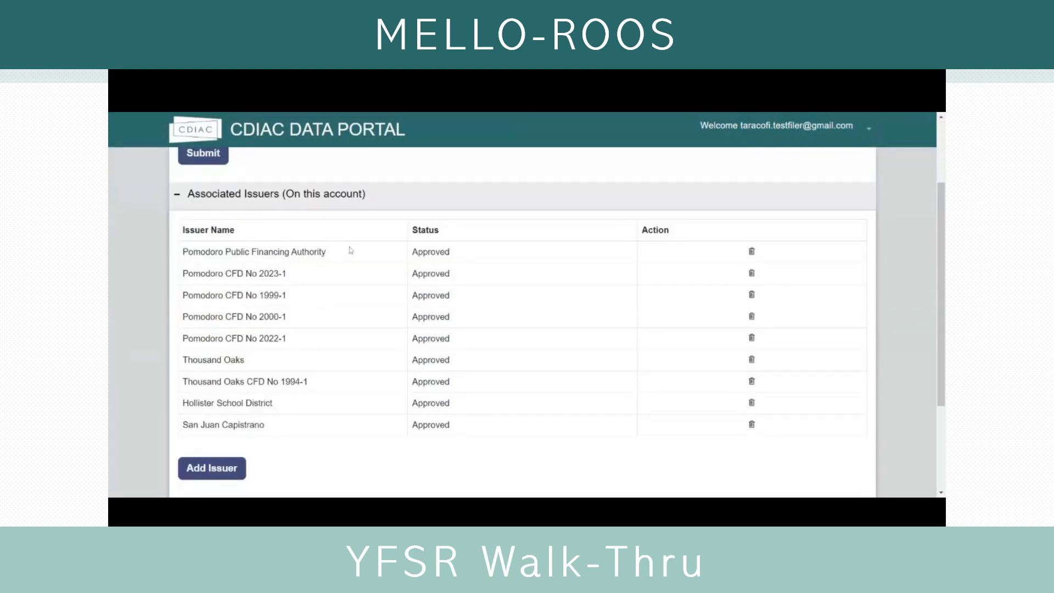
pyautogui.scroll(-3, 350, 250)
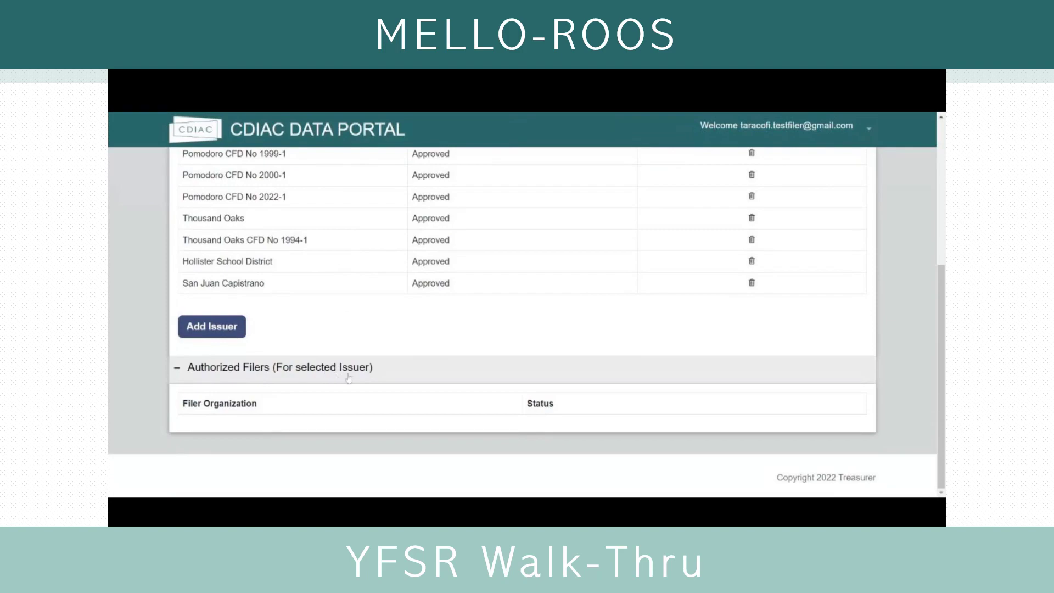
pyautogui.scroll(5, 349, 378)
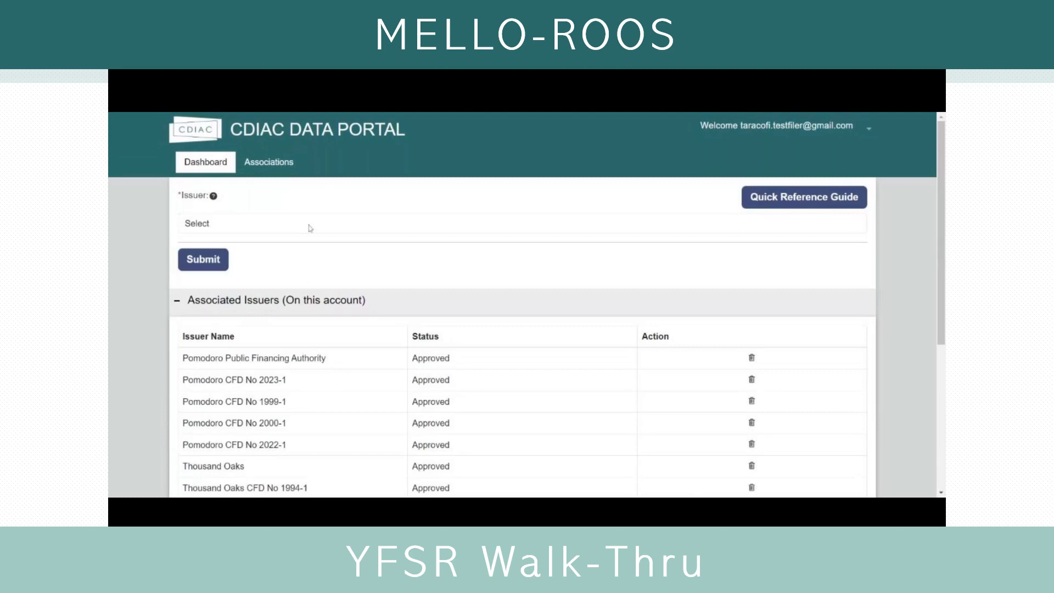
pyautogui.click(310, 228)
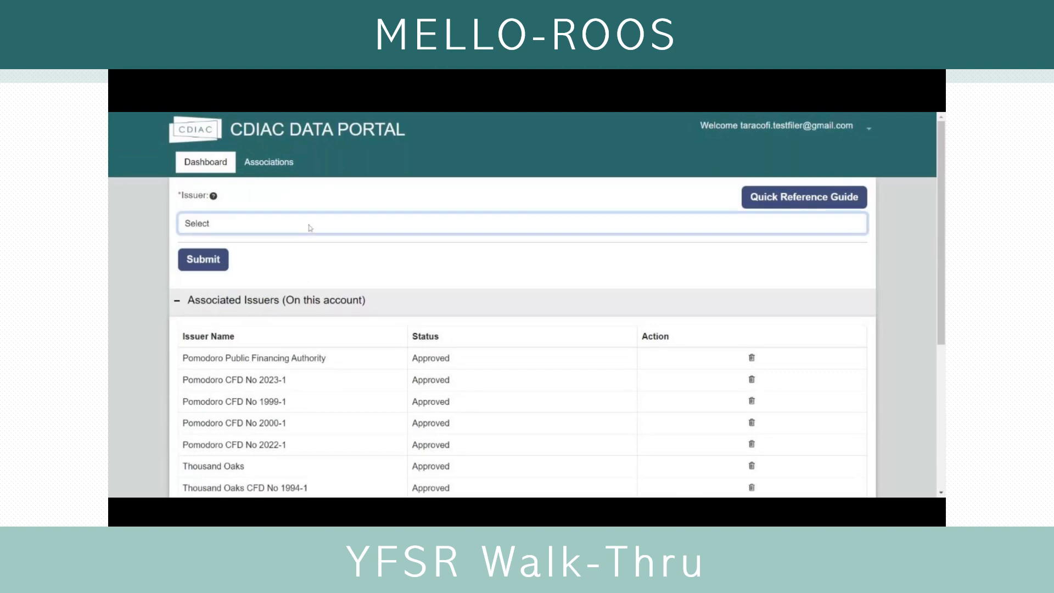
pyautogui.click(172, 231)
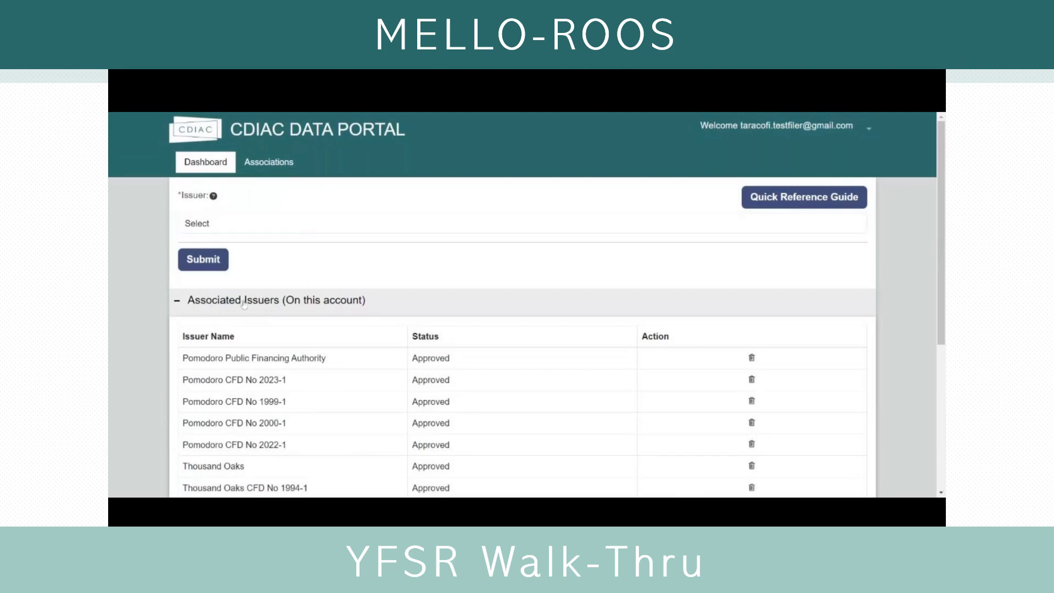
pyautogui.scroll(-1, 261, 310)
pyautogui.scroll(-2, 262, 310)
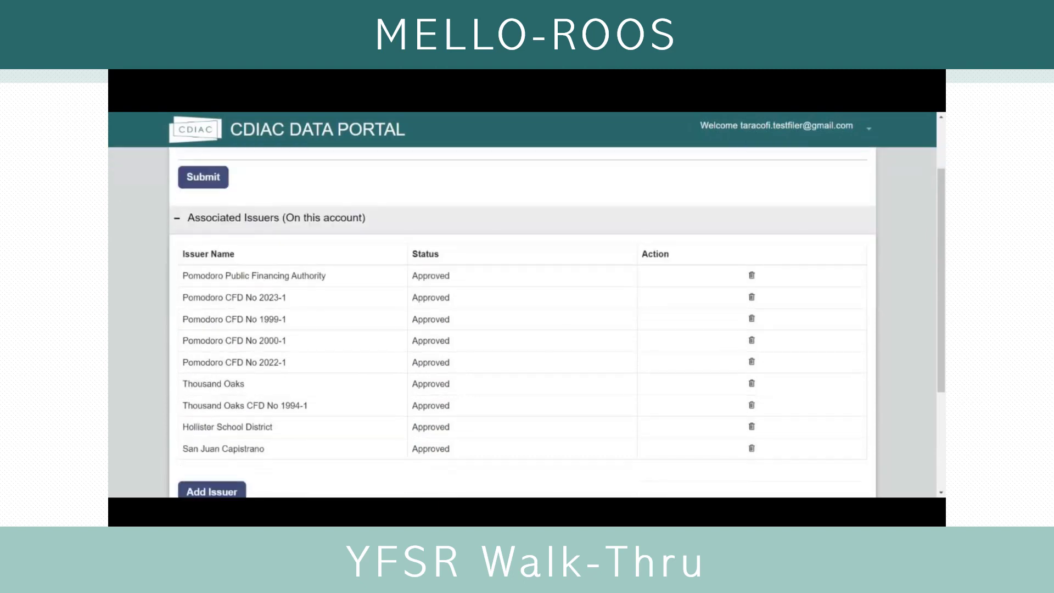
pyautogui.scroll(-1, 420, 258)
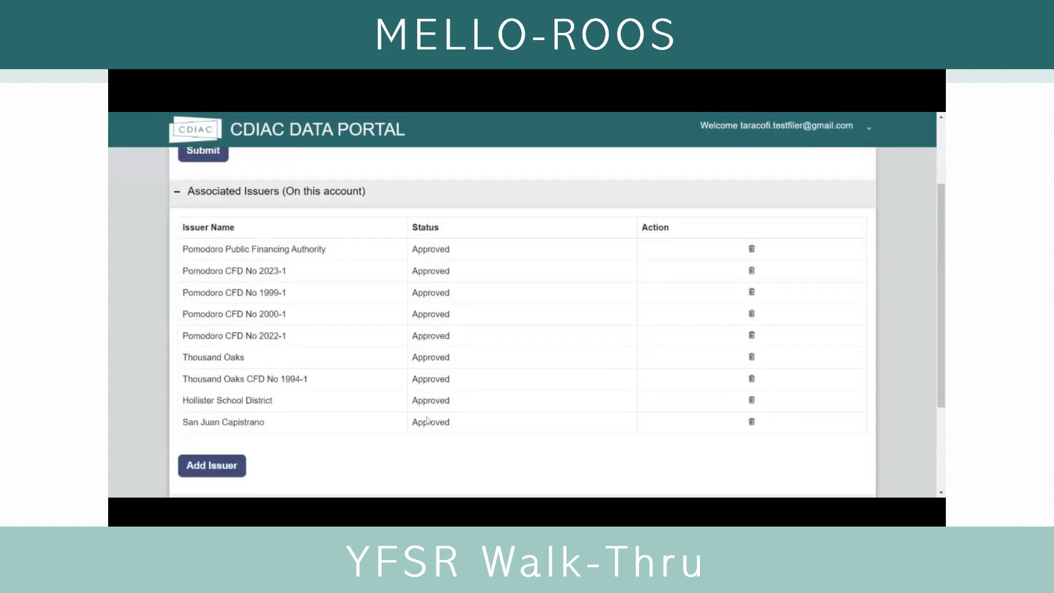
pyautogui.scroll(-2, 357, 397)
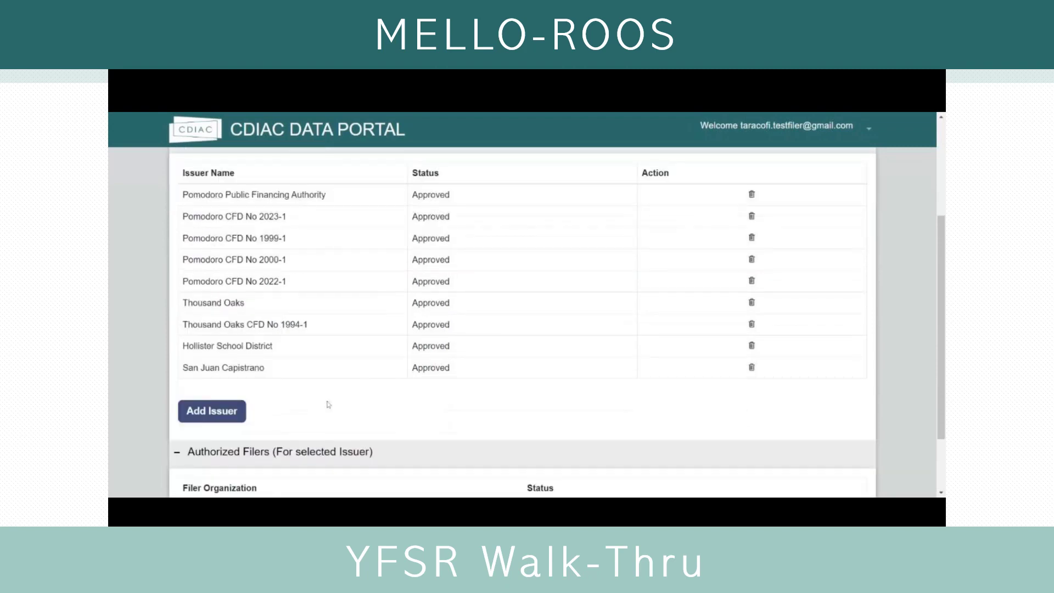
# - Add Test Agency as an associated issuer by searching 'Test' and saving the request
pyautogui.click(220, 422)
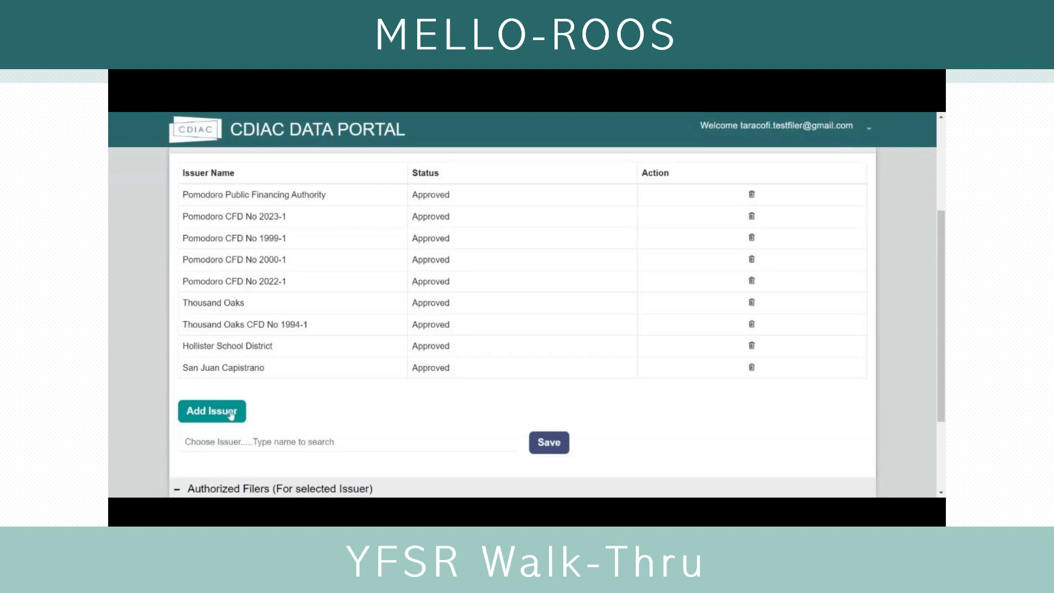
pyautogui.click(345, 441)
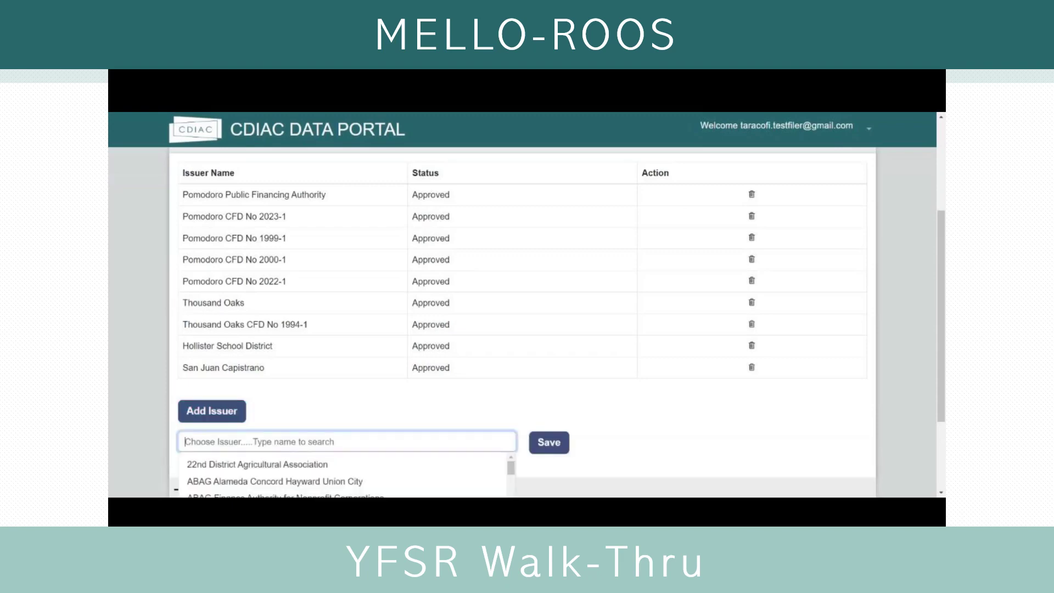
pyautogui.write('Test')
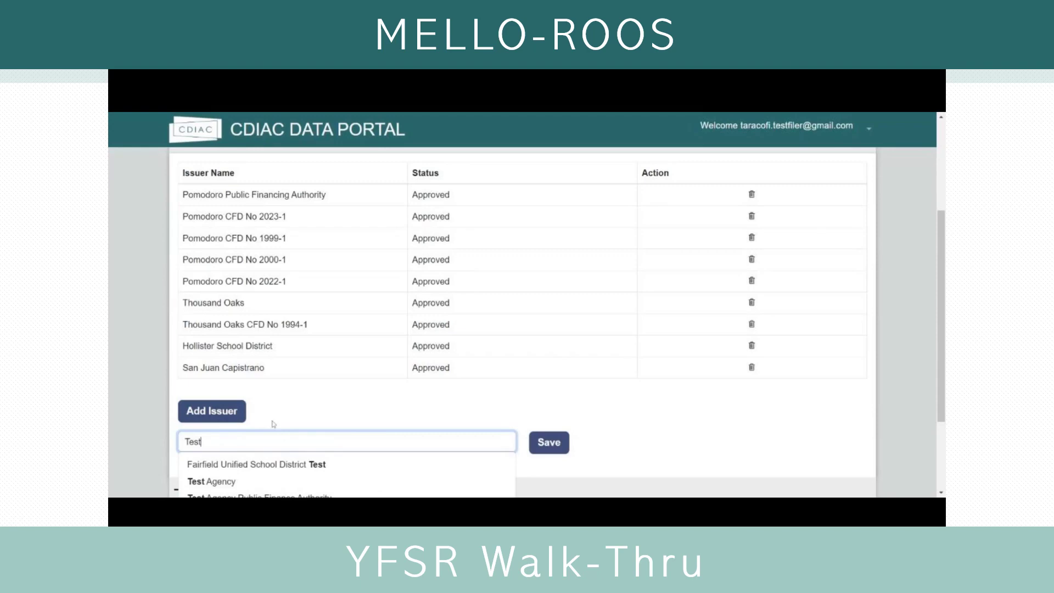
pyautogui.scroll(-1, 277, 421)
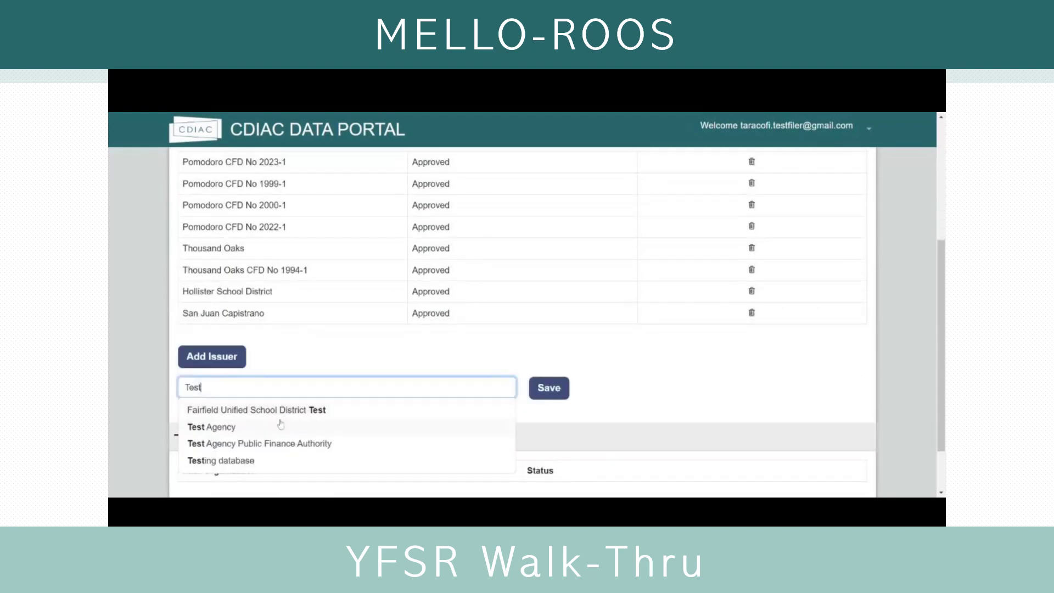
pyautogui.click(241, 433)
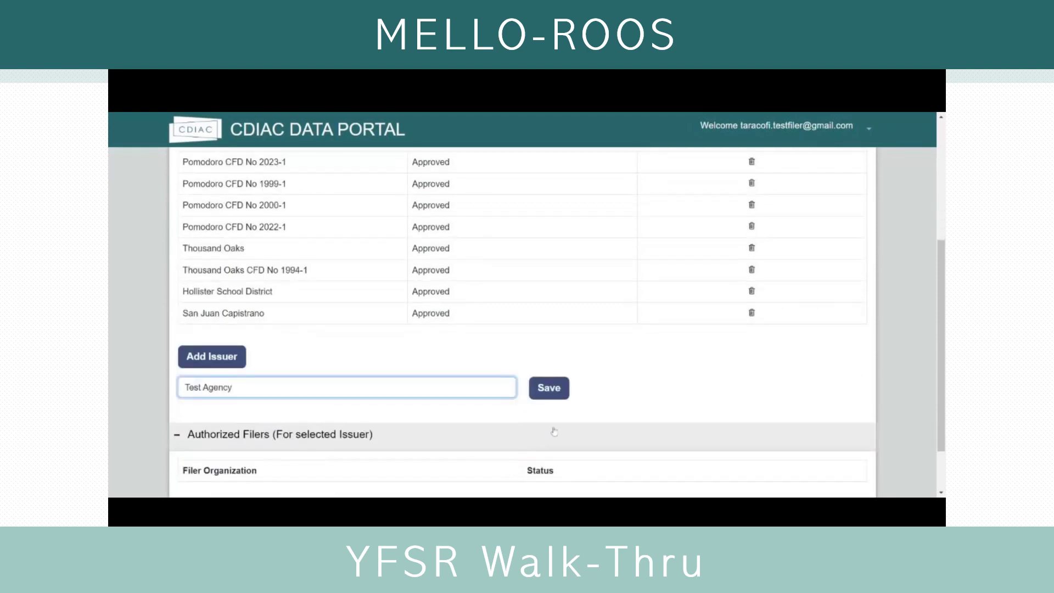
pyautogui.click(549, 388)
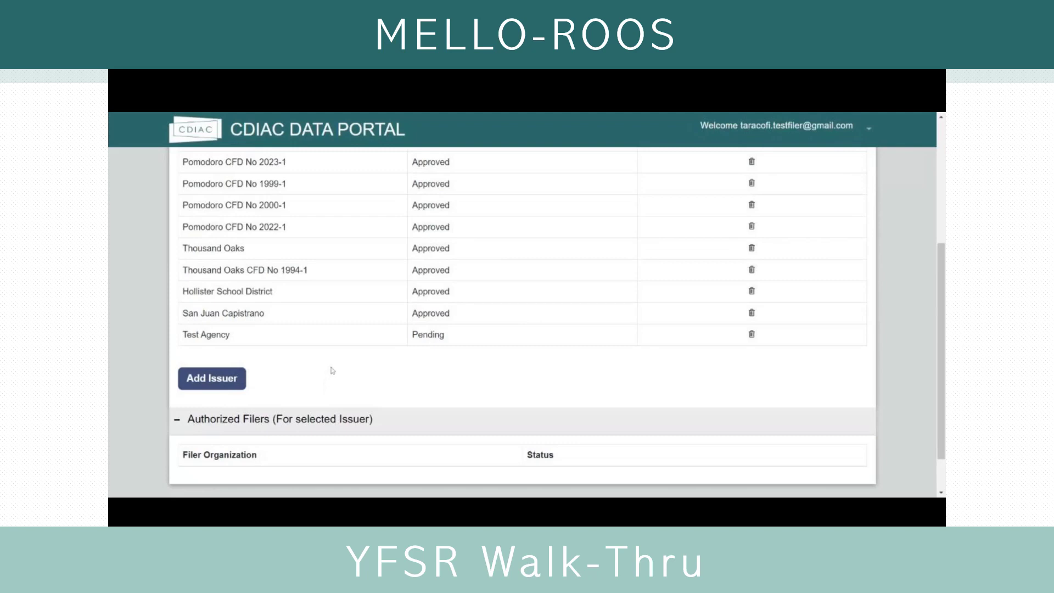
pyautogui.scroll(2, 332, 370)
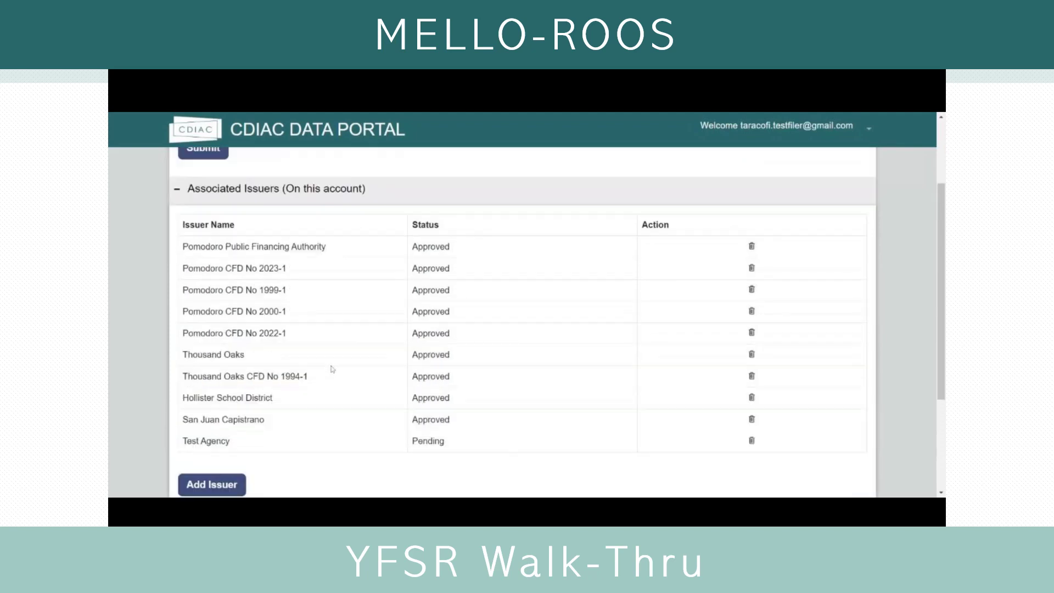
pyautogui.scroll(1, 332, 370)
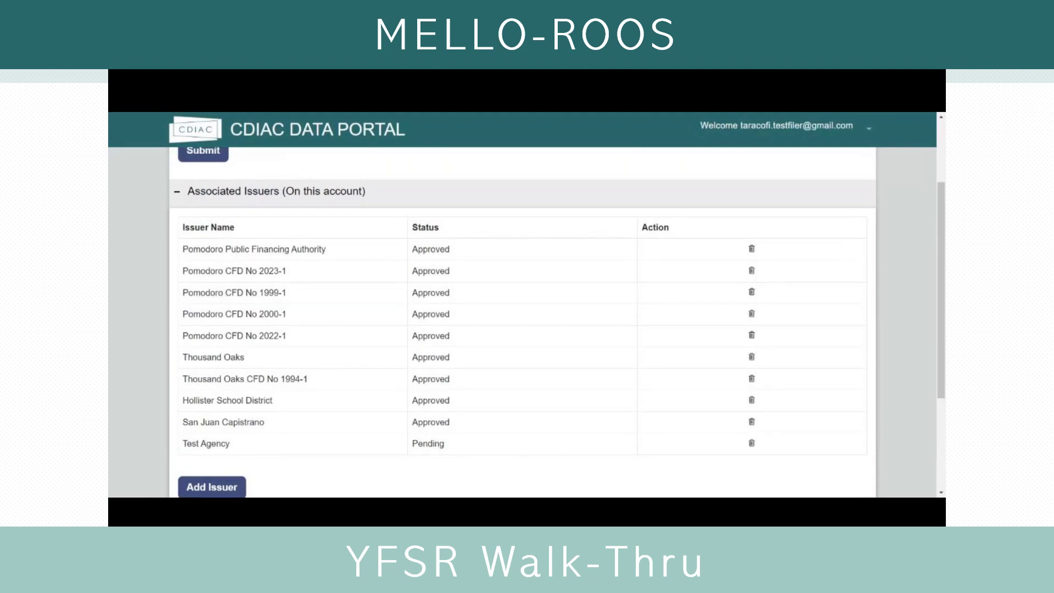
pyautogui.scroll(2, 333, 371)
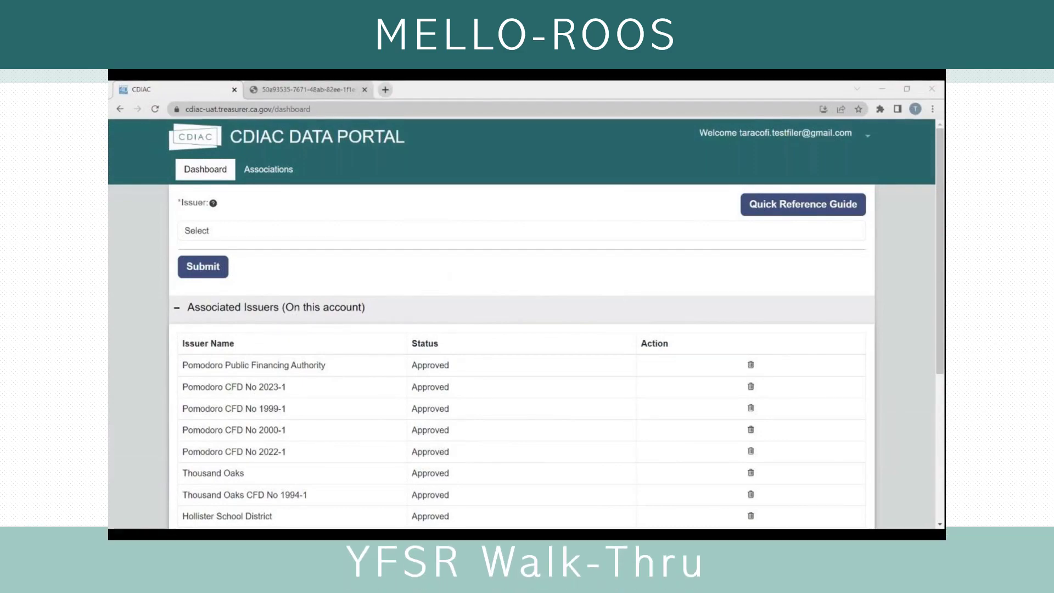
# - Submit Pomodoro CFD No 1999-1 as the issuer and scroll down to the dashboard filters
pyautogui.click(277, 236)
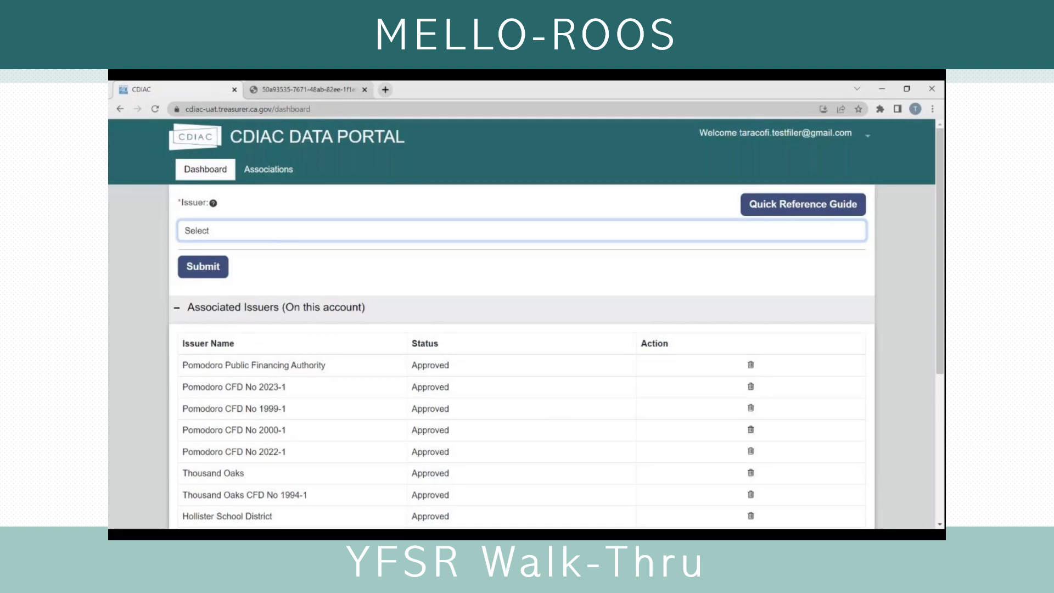
pyautogui.click(265, 273)
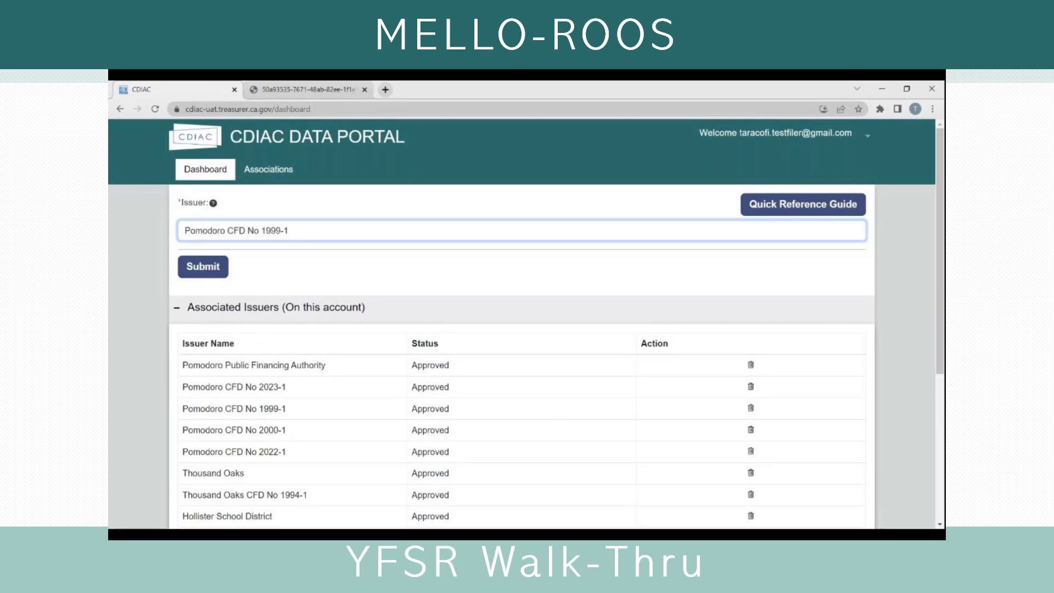
pyautogui.click(205, 270)
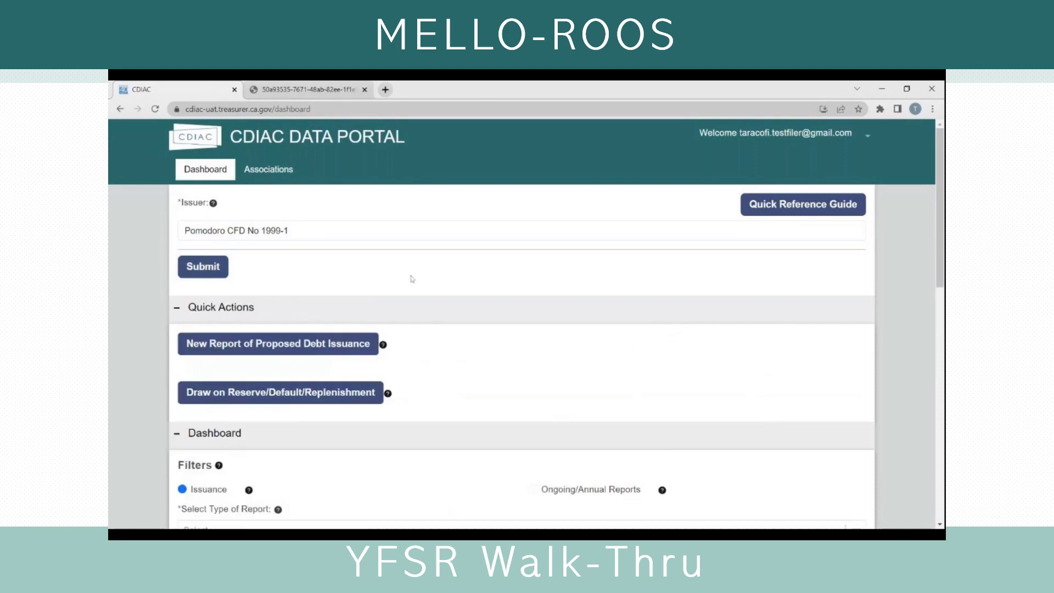
pyautogui.scroll(-2, 591, 305)
pyautogui.scroll(-1, 593, 297)
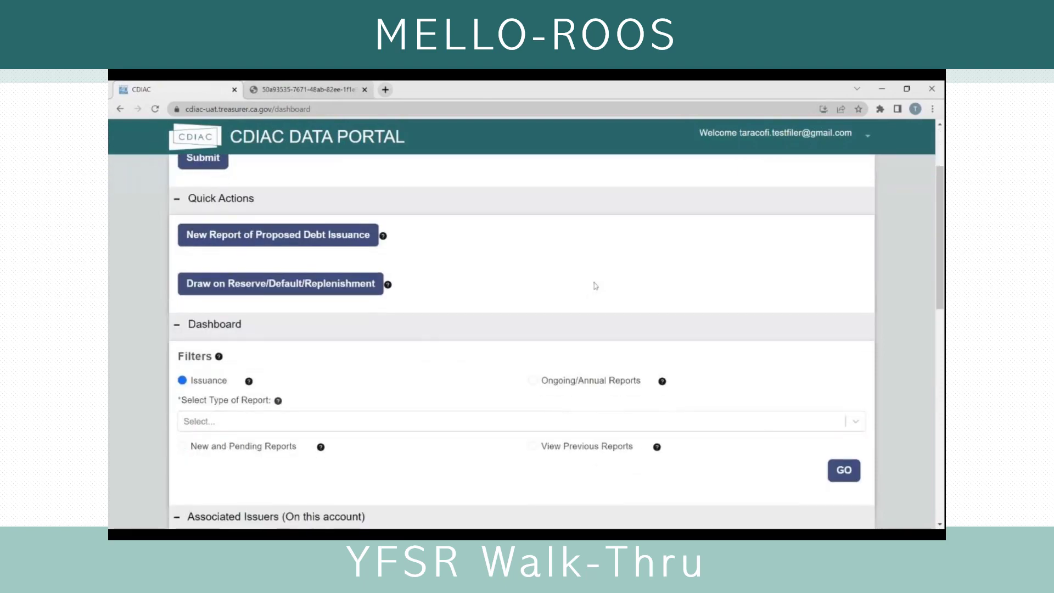
pyautogui.scroll(-1, 595, 285)
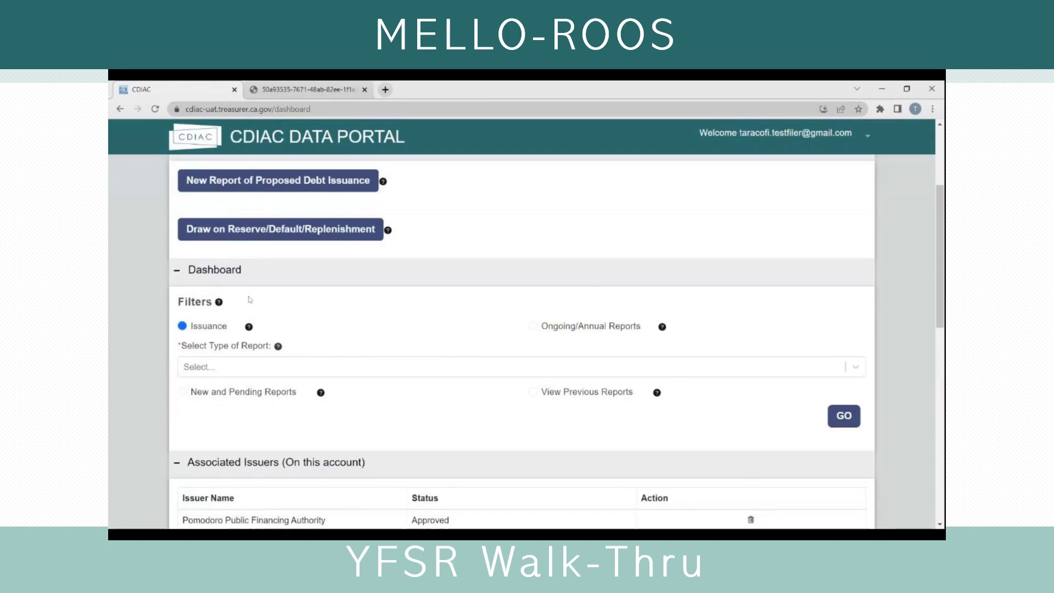
pyautogui.scroll(-3, 250, 300)
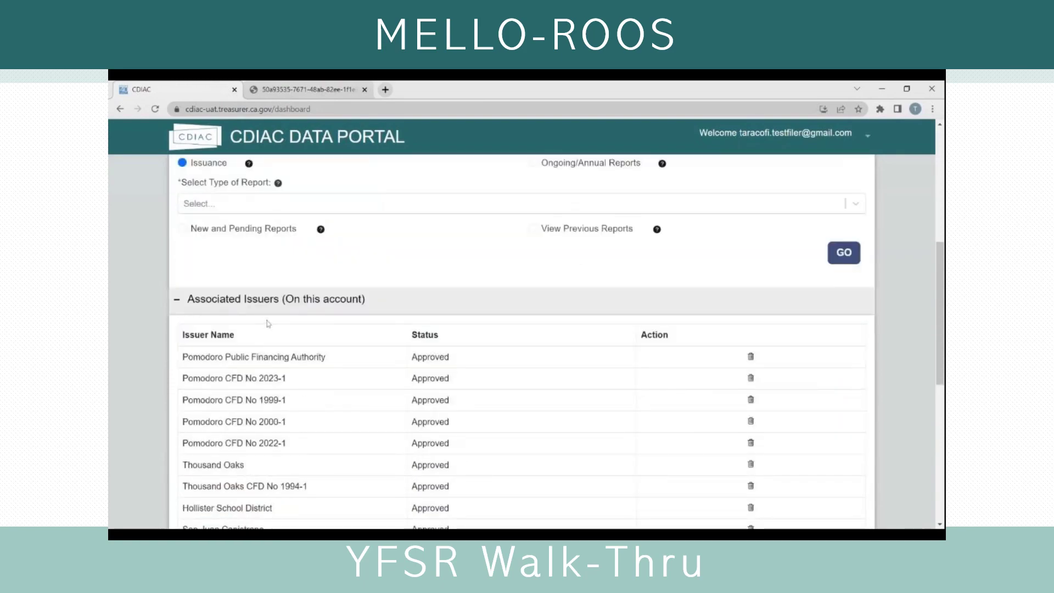
pyautogui.scroll(-3, 266, 324)
pyautogui.scroll(-3, 269, 323)
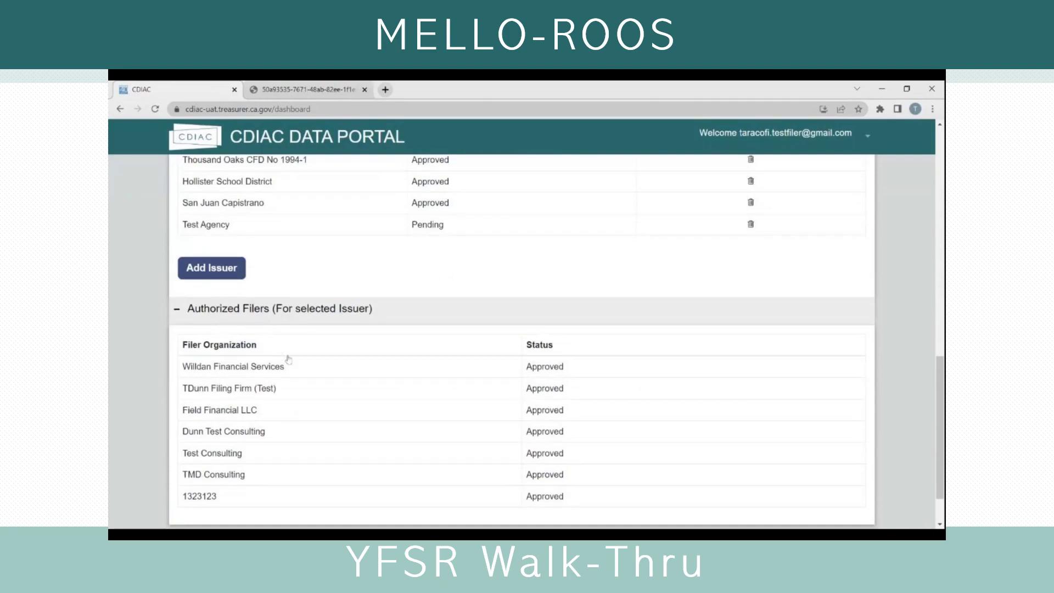
pyautogui.scroll(-1, 289, 359)
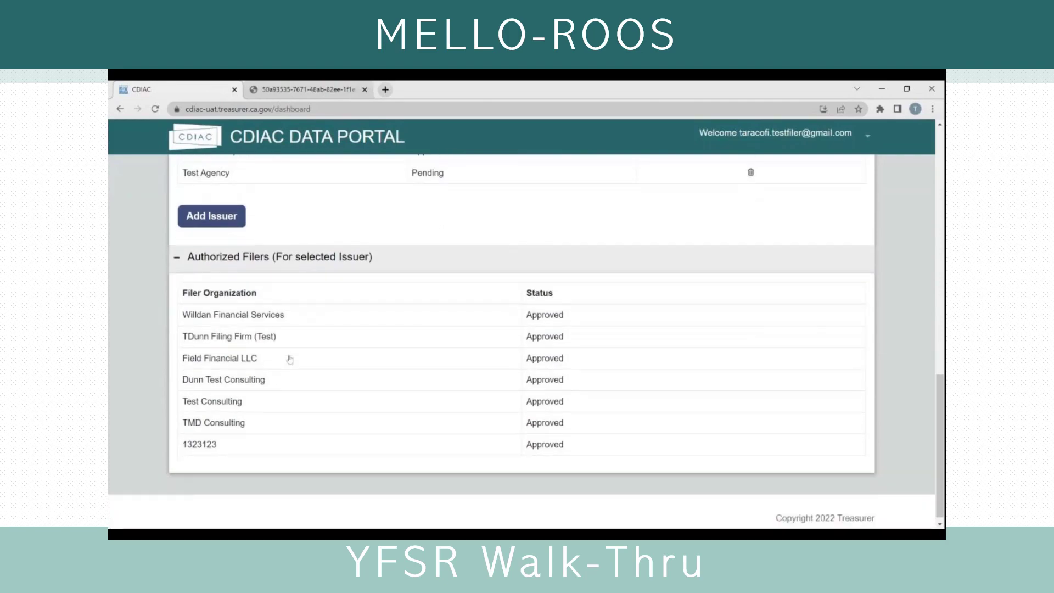
pyautogui.scroll(9, 290, 359)
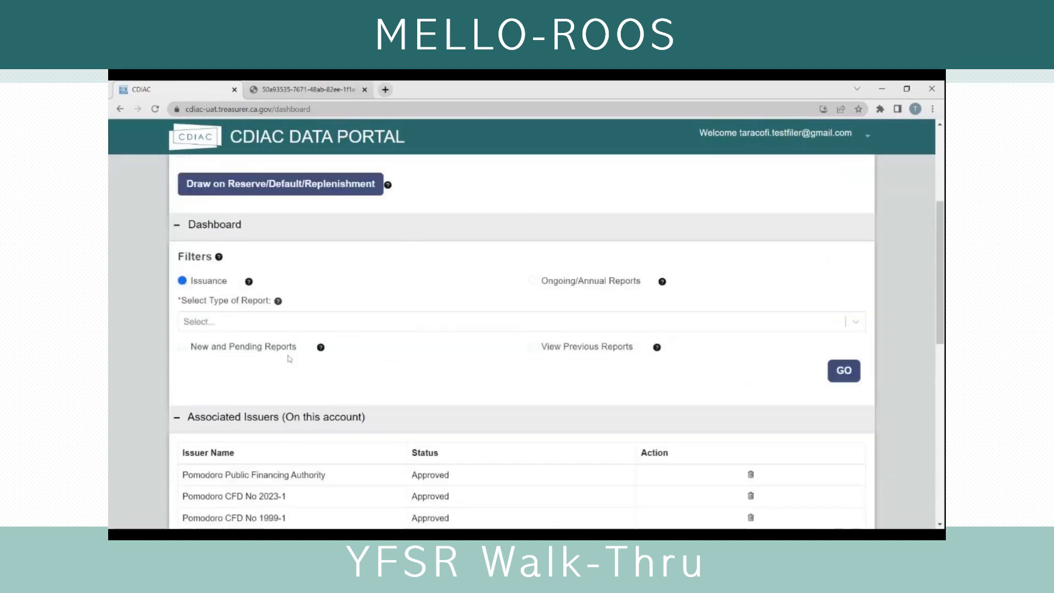
pyautogui.scroll(4, 289, 359)
pyautogui.scroll(-1, 289, 359)
pyautogui.scroll(-1, 302, 384)
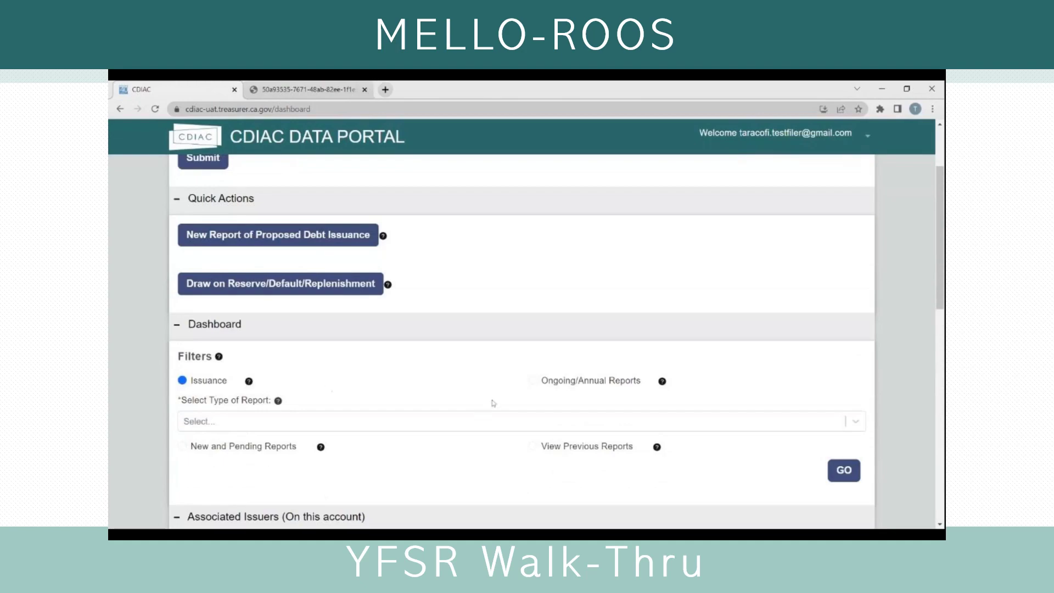
# - Filter the dashboard to New and Pending Mello Roos ongoing/annual reports and run it
pyautogui.click(533, 382)
pyautogui.click(247, 423)
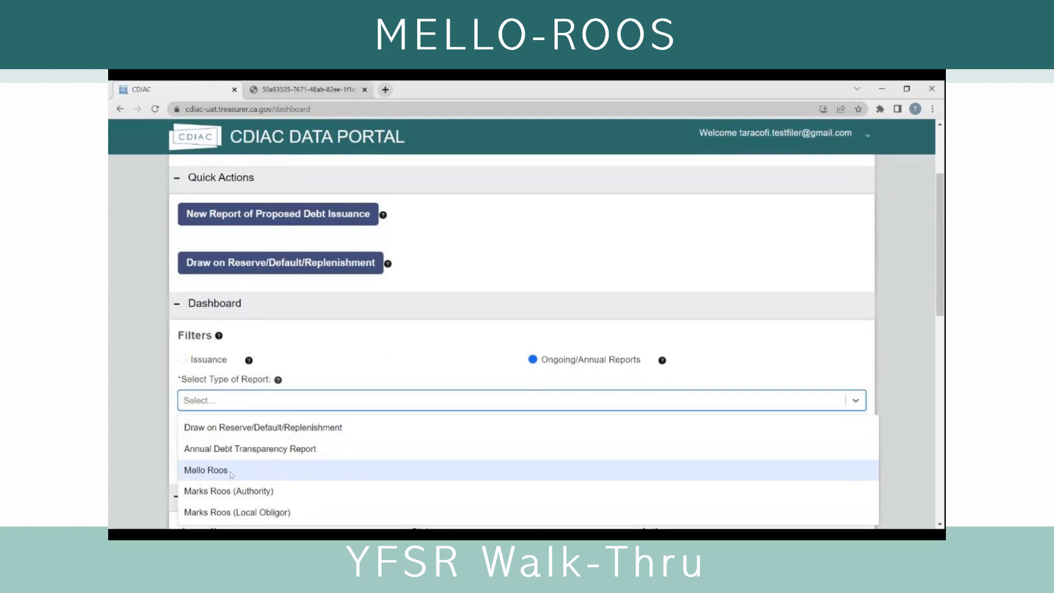
pyautogui.click(233, 473)
pyautogui.scroll(-2, 349, 378)
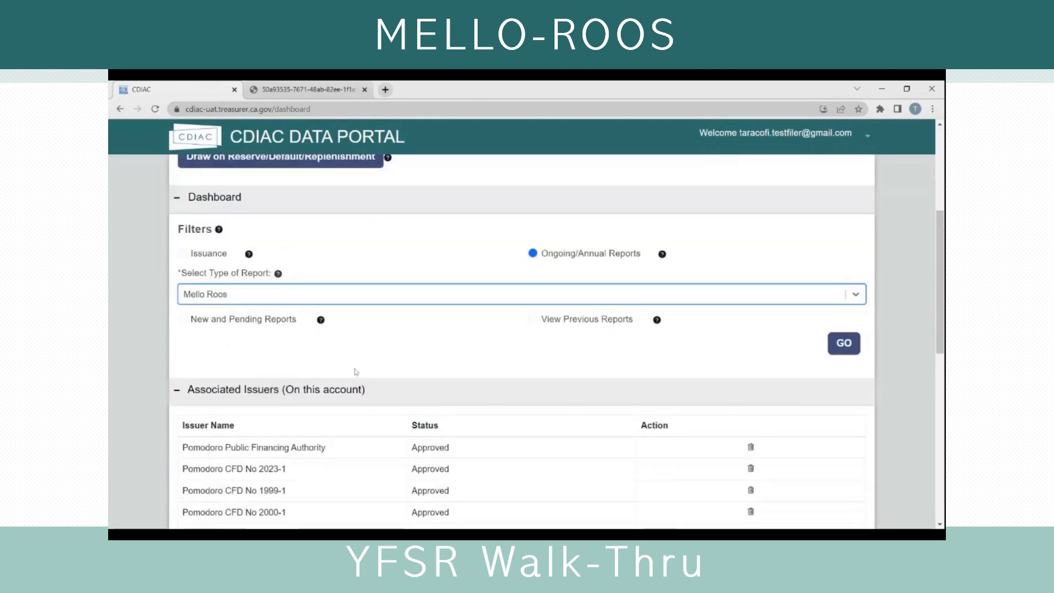
pyautogui.click(187, 317)
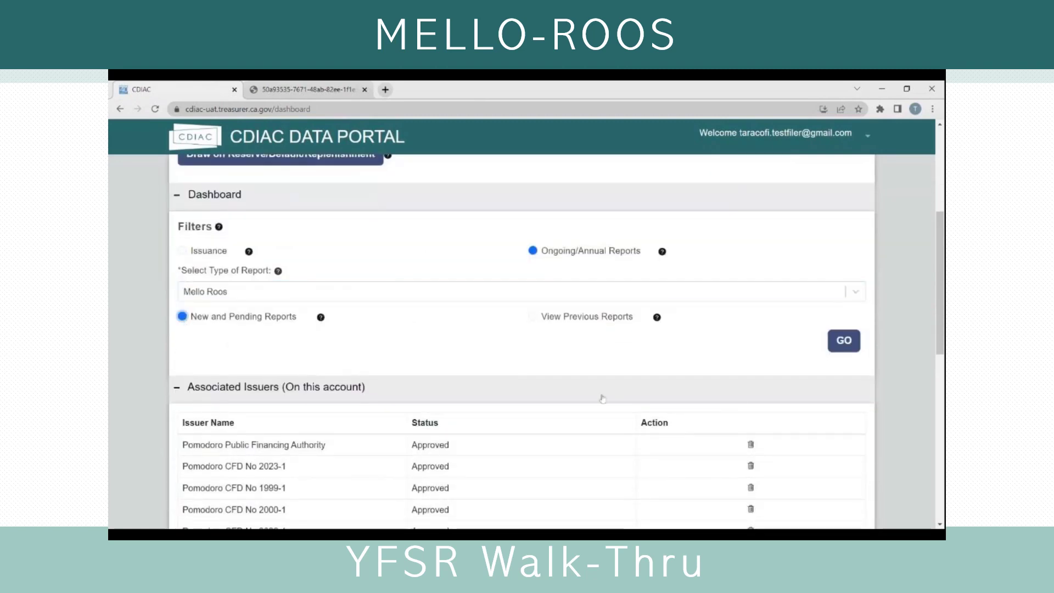
pyautogui.click(839, 345)
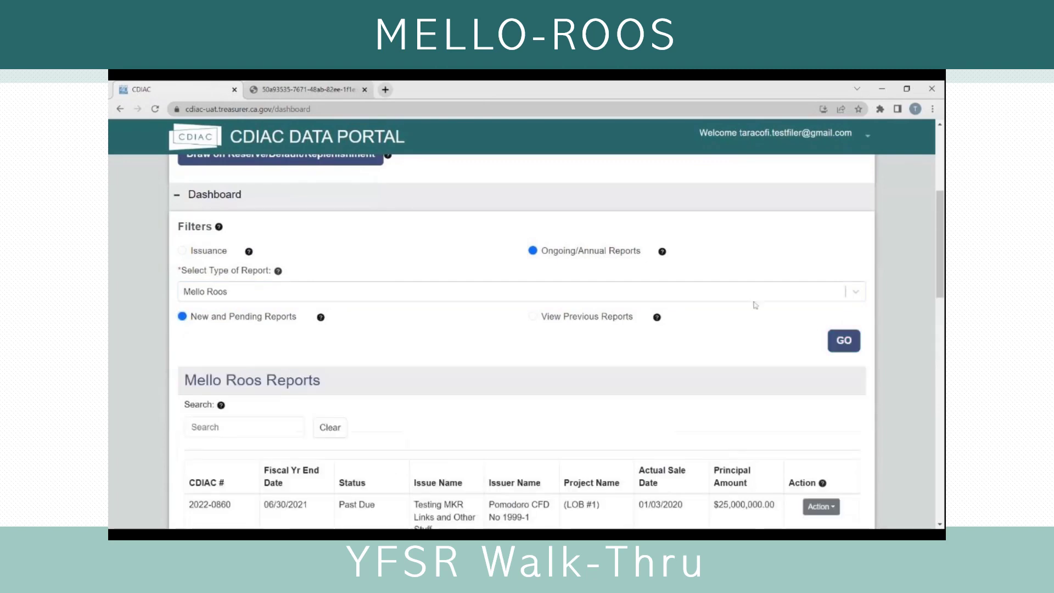
pyautogui.scroll(-3, 697, 303)
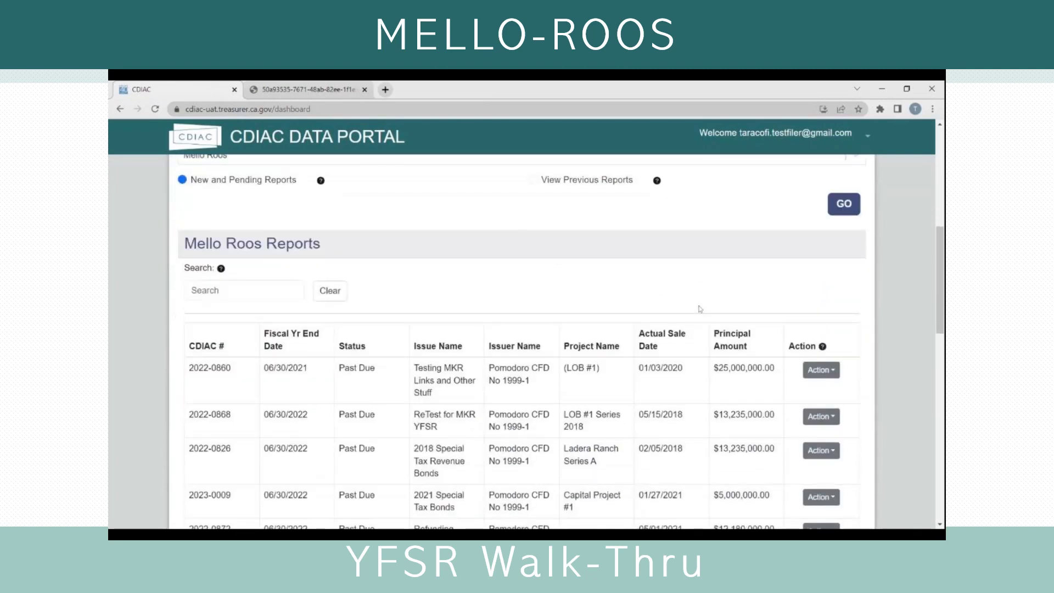
pyautogui.scroll(-2, 700, 309)
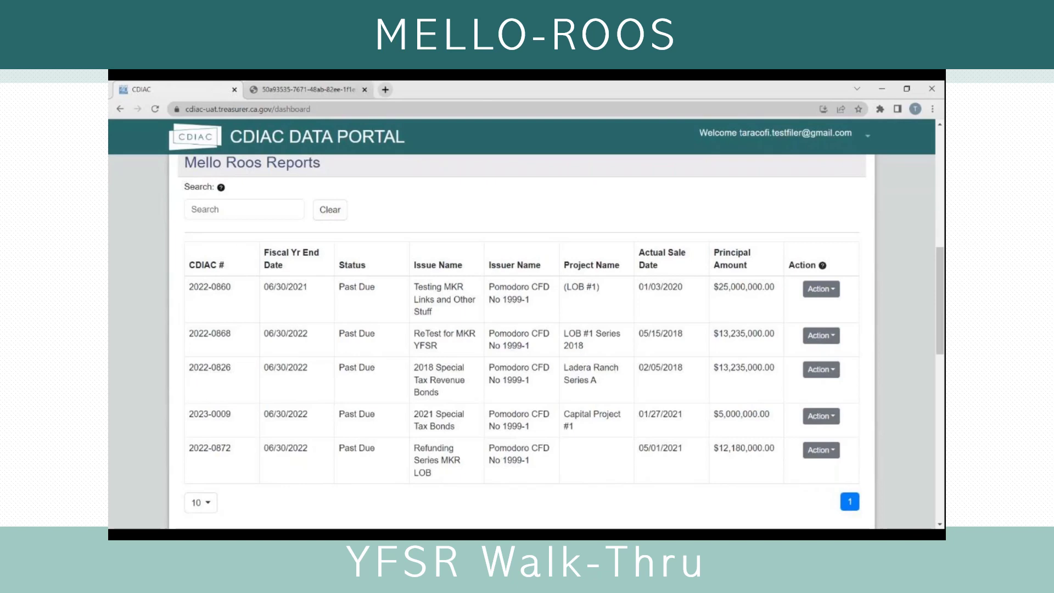
# - Choose Report MLR from the Action menu on report row 2022-0860
pyautogui.click(831, 293)
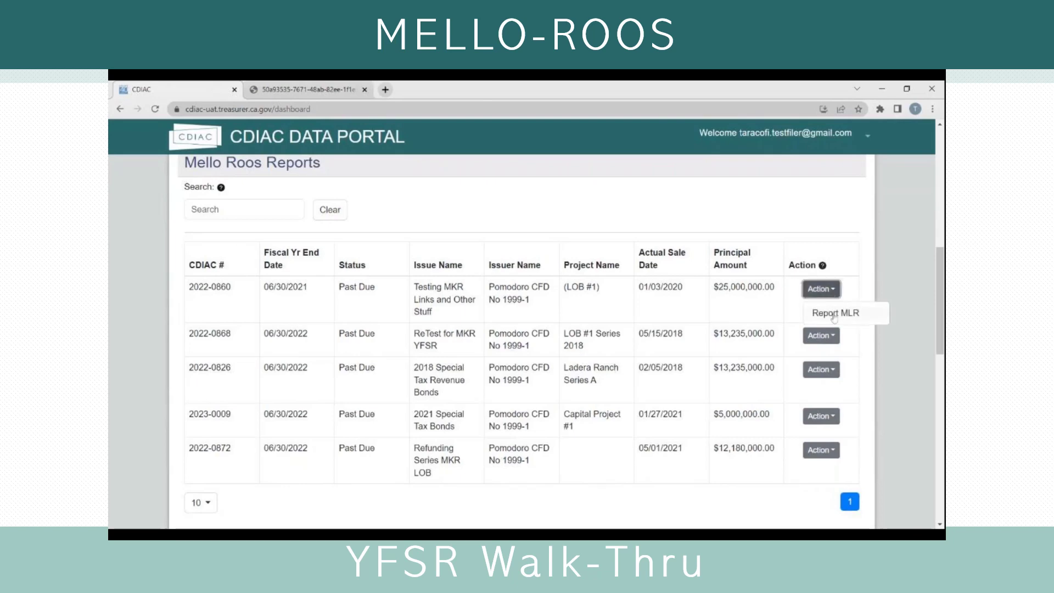
pyautogui.click(834, 314)
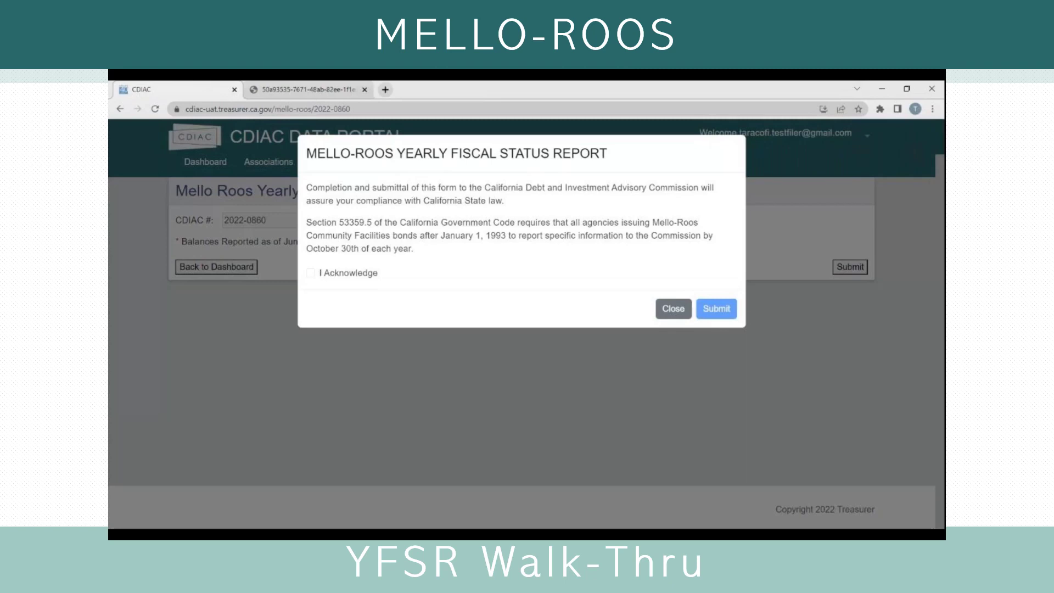
# - Tick I Acknowledge on the compliance notice and submit it
pyautogui.click(311, 274)
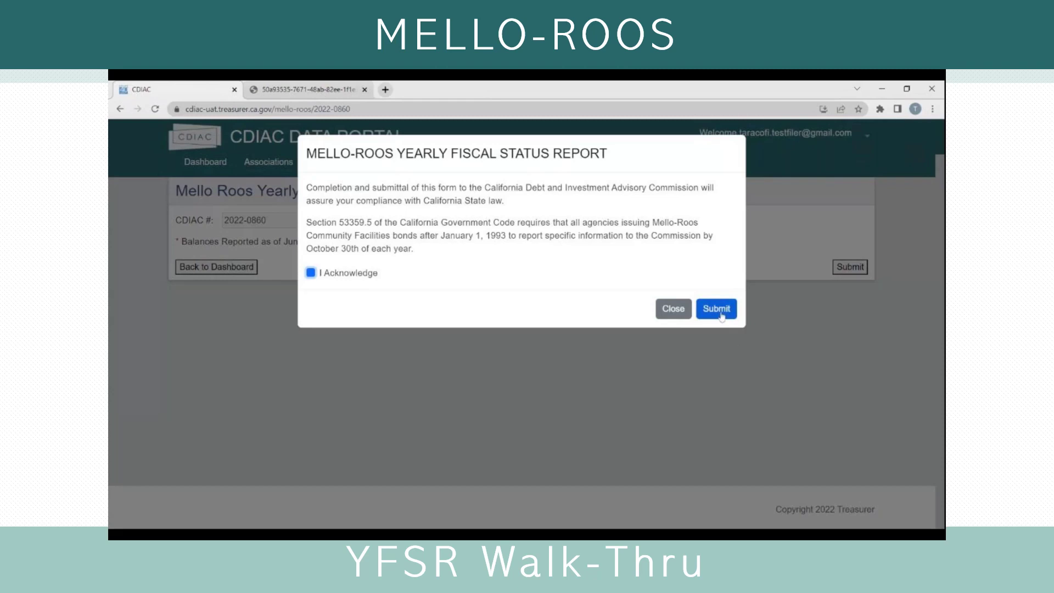
pyautogui.click(718, 310)
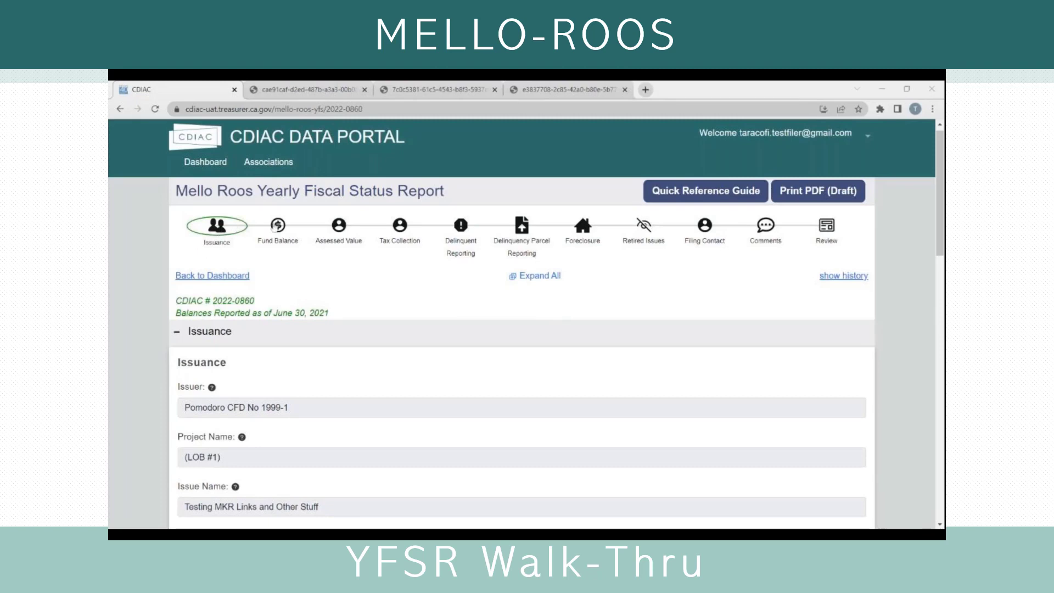
pyautogui.click(278, 228)
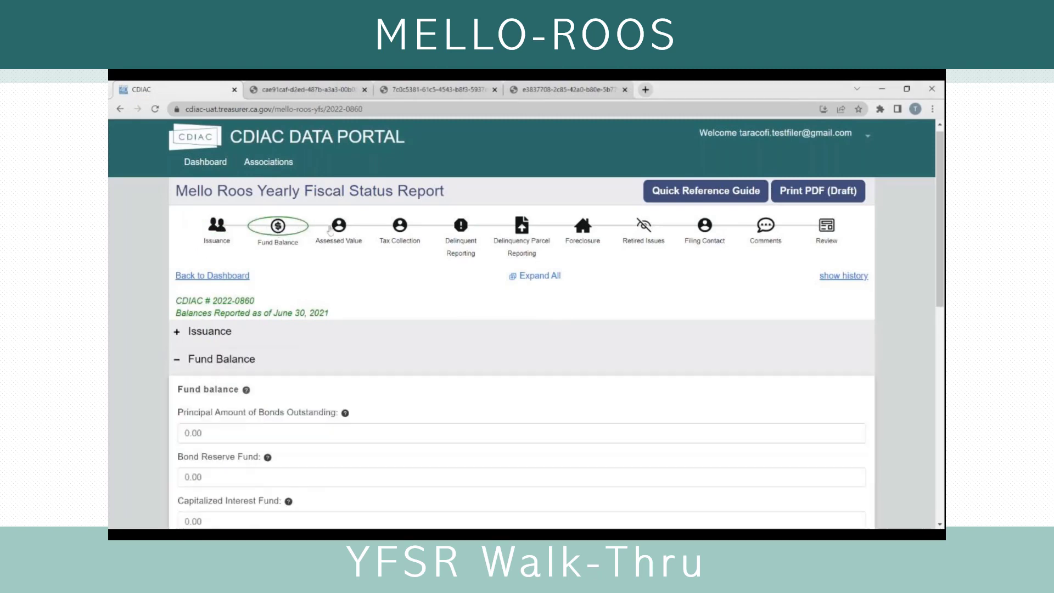
pyautogui.click(340, 228)
pyautogui.click(401, 229)
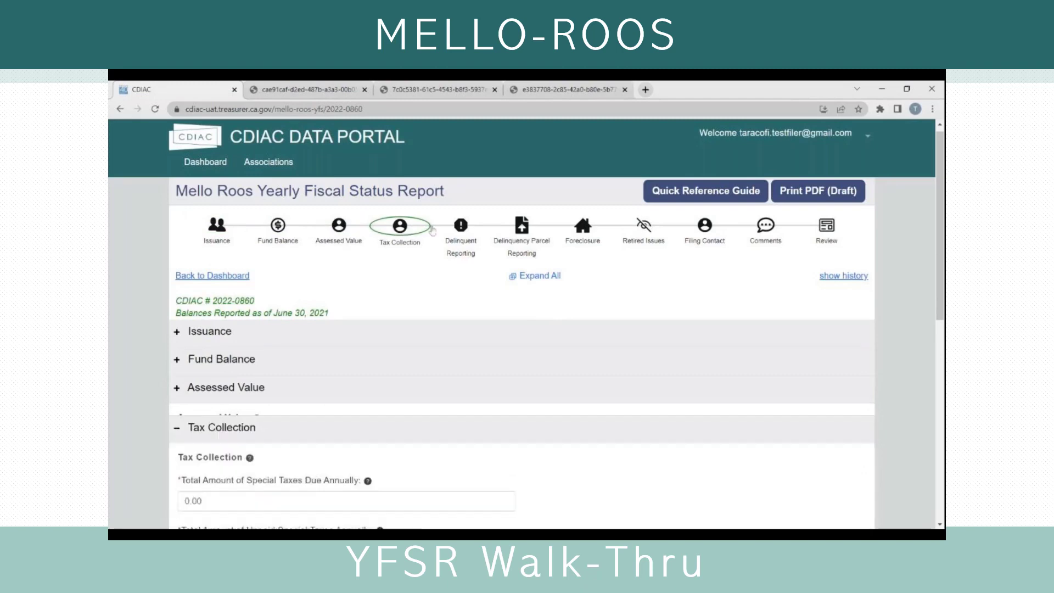
pyautogui.click(466, 231)
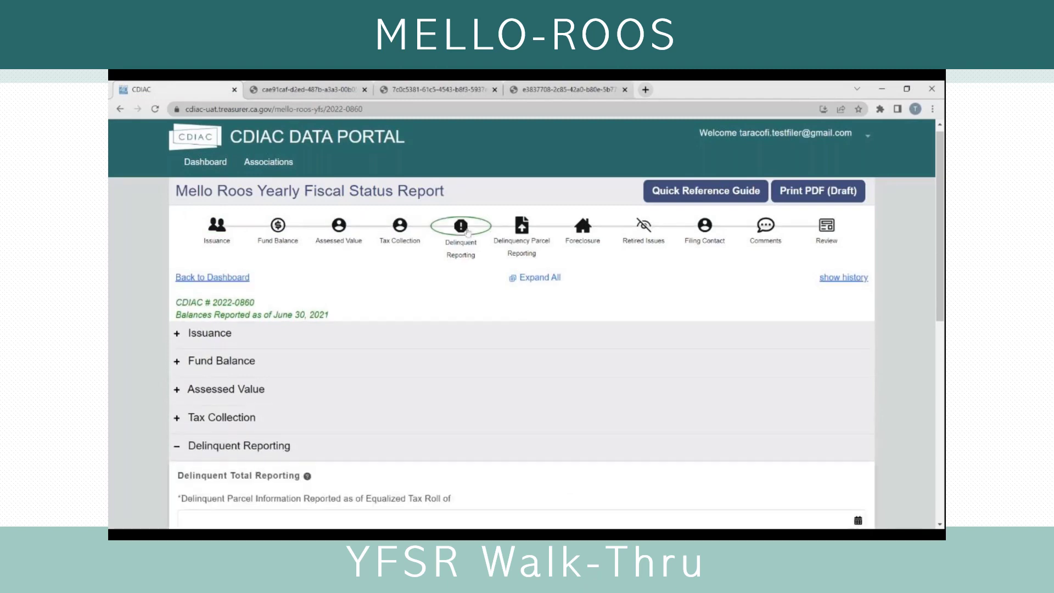
pyautogui.click(219, 230)
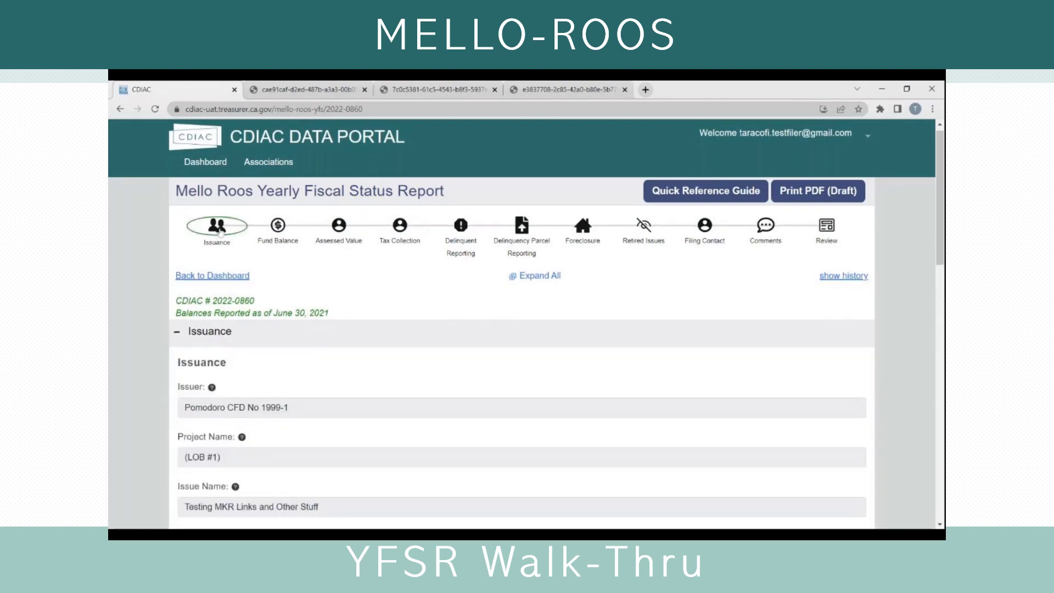
pyautogui.scroll(-2, 126, 272)
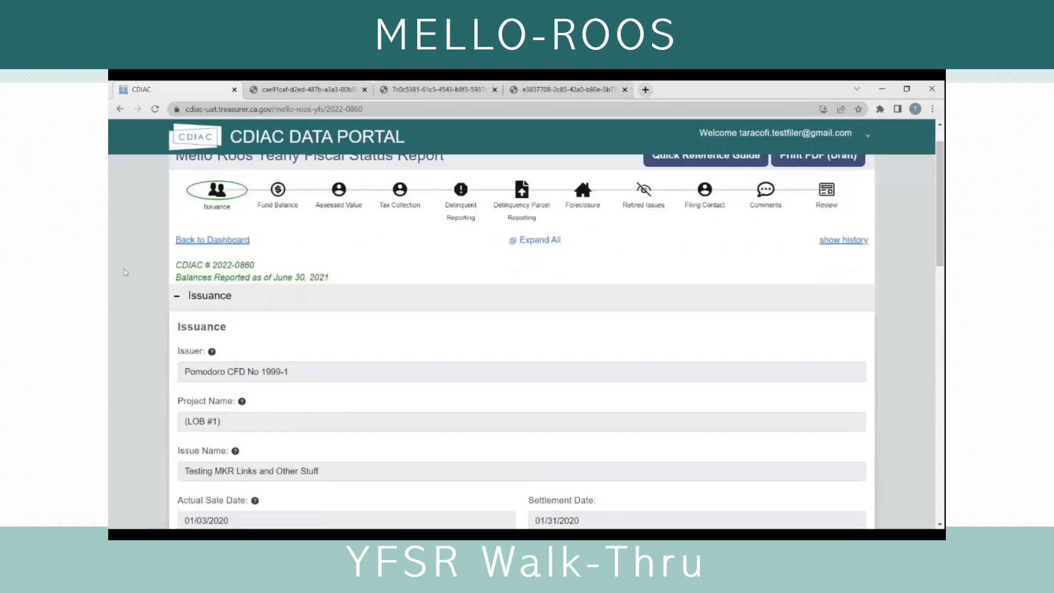
pyautogui.scroll(-4, 126, 272)
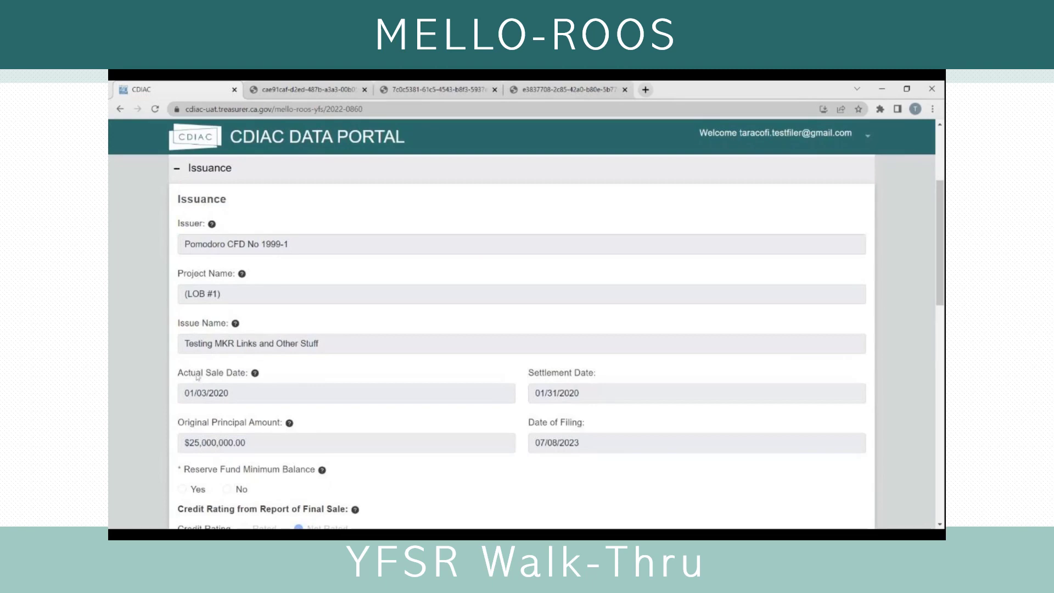
# - Answer No to Reserve Fund Minimum Balance, switching from an initial Yes
pyautogui.scroll(-2, 198, 376)
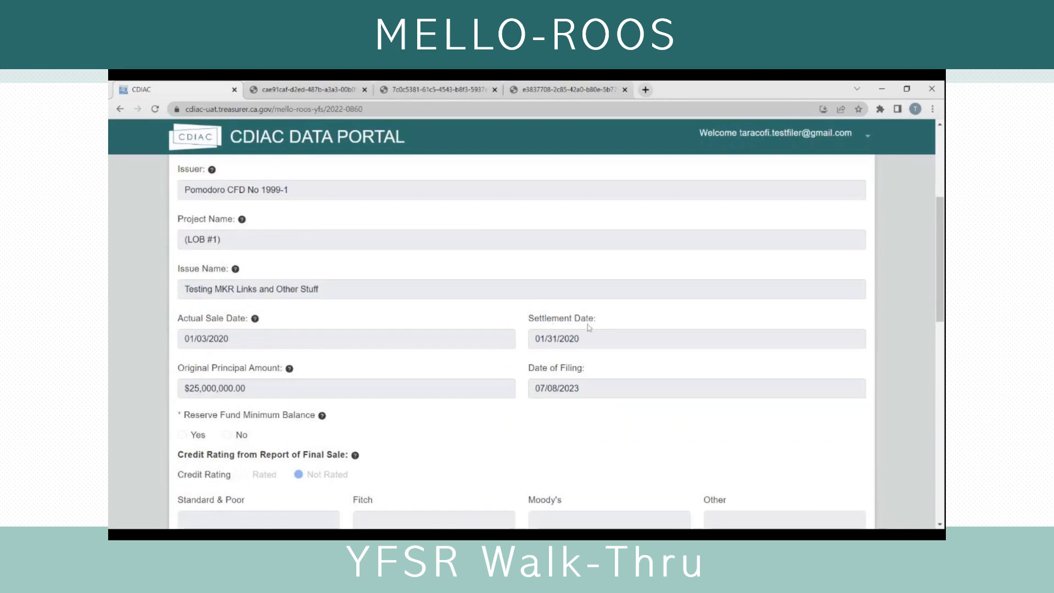
pyautogui.scroll(-3, 639, 335)
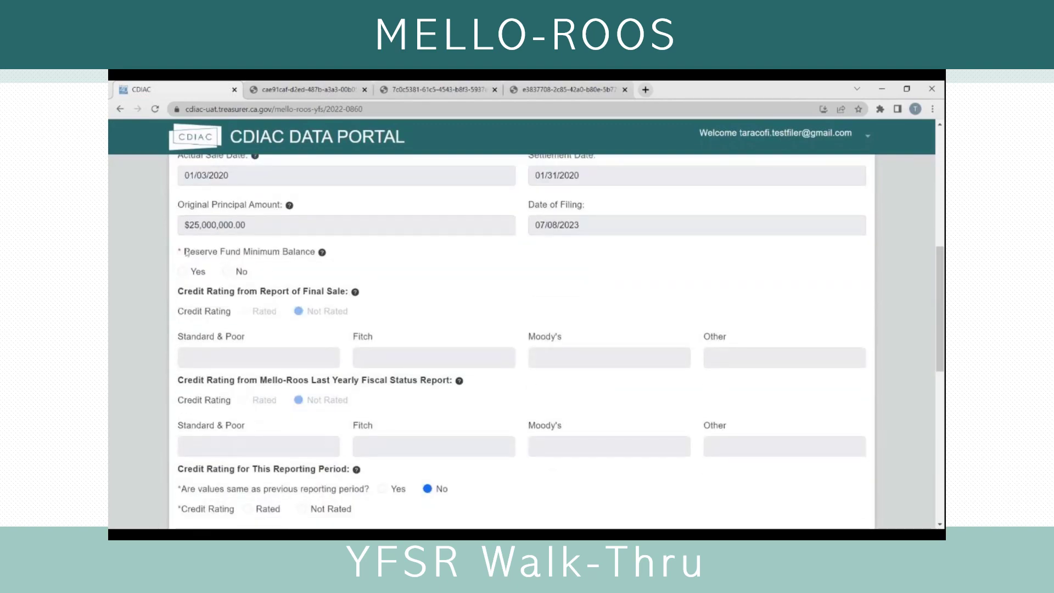
pyautogui.moveTo(187, 252); pyautogui.dragTo(179, 251)
pyautogui.click(196, 254)
pyautogui.scroll(-1, 435, 267)
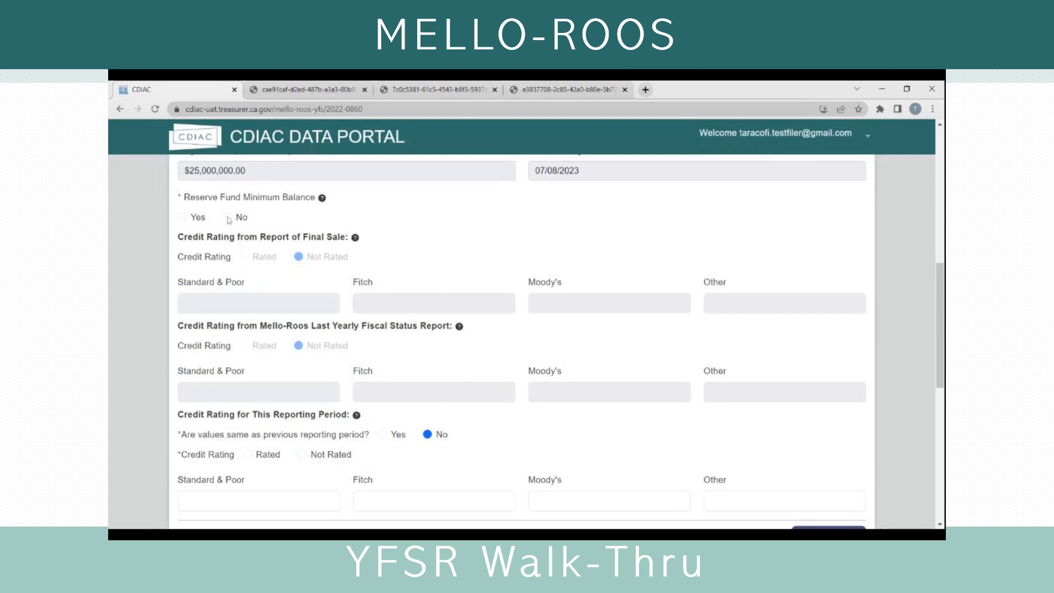
pyautogui.click(181, 217)
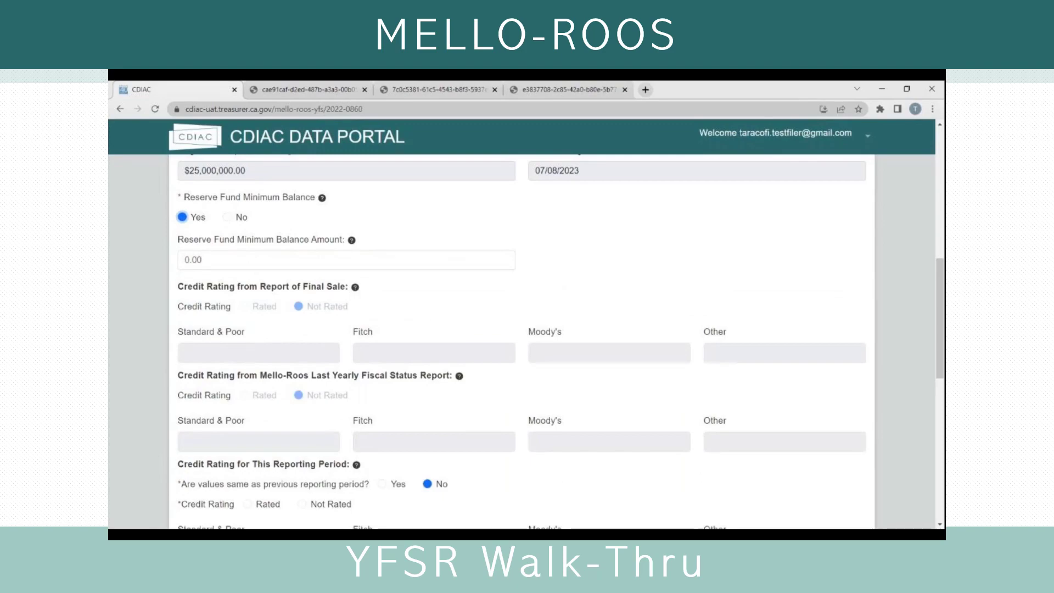
pyautogui.click(228, 219)
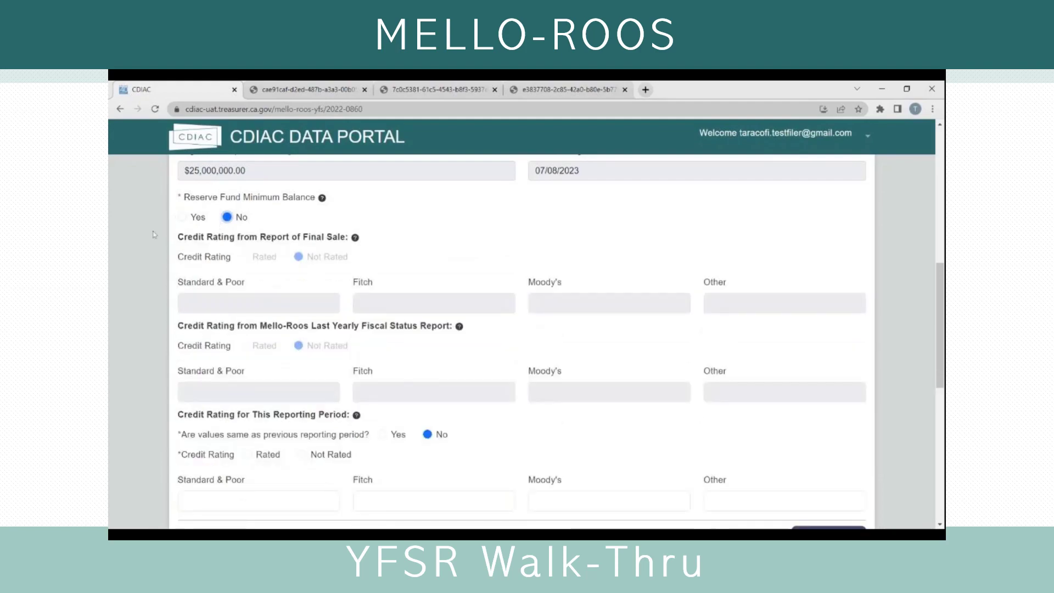
pyautogui.scroll(-1, 149, 232)
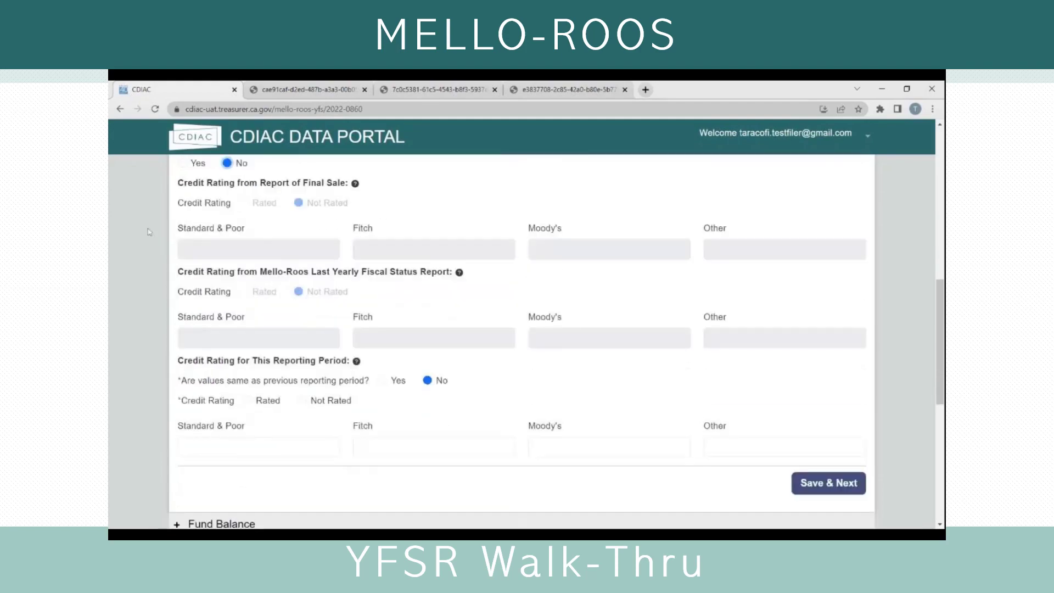
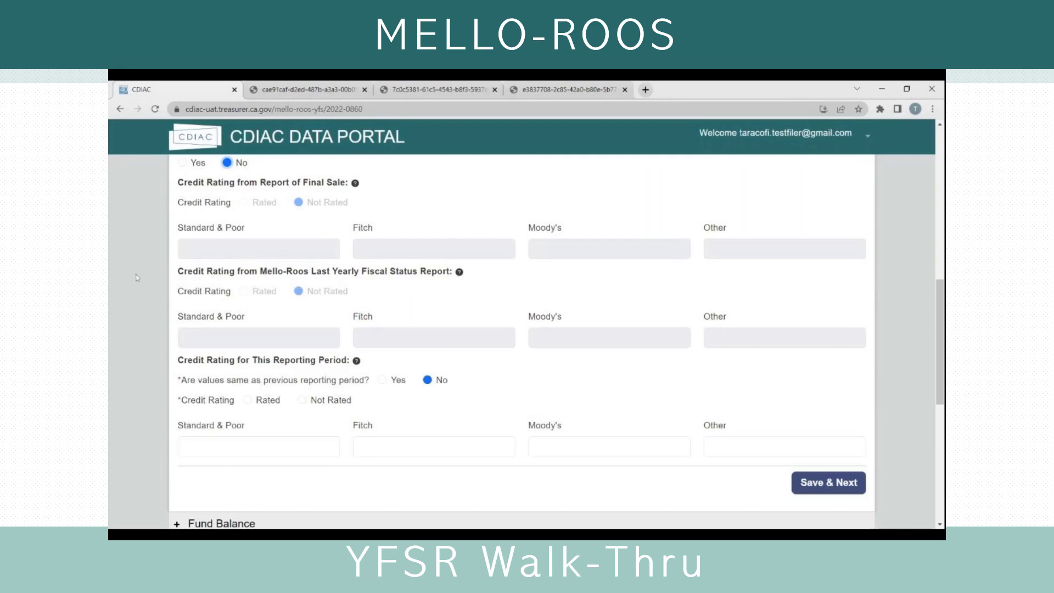
# - Mark the ratings as differing from the previous period and the credit as rated
pyautogui.scroll(-1, 137, 277)
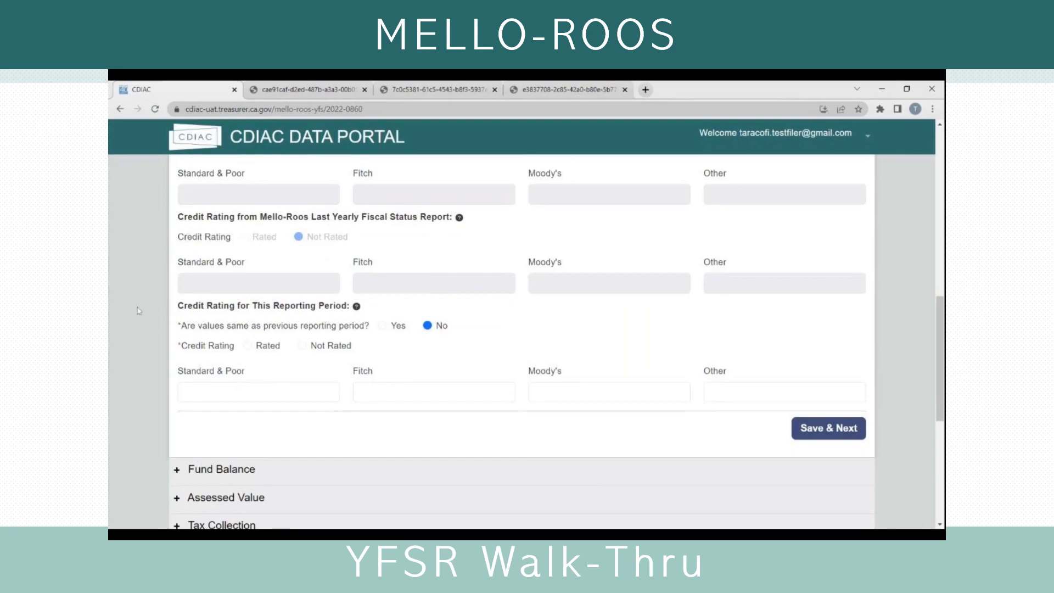
pyautogui.scroll(-1, 138, 310)
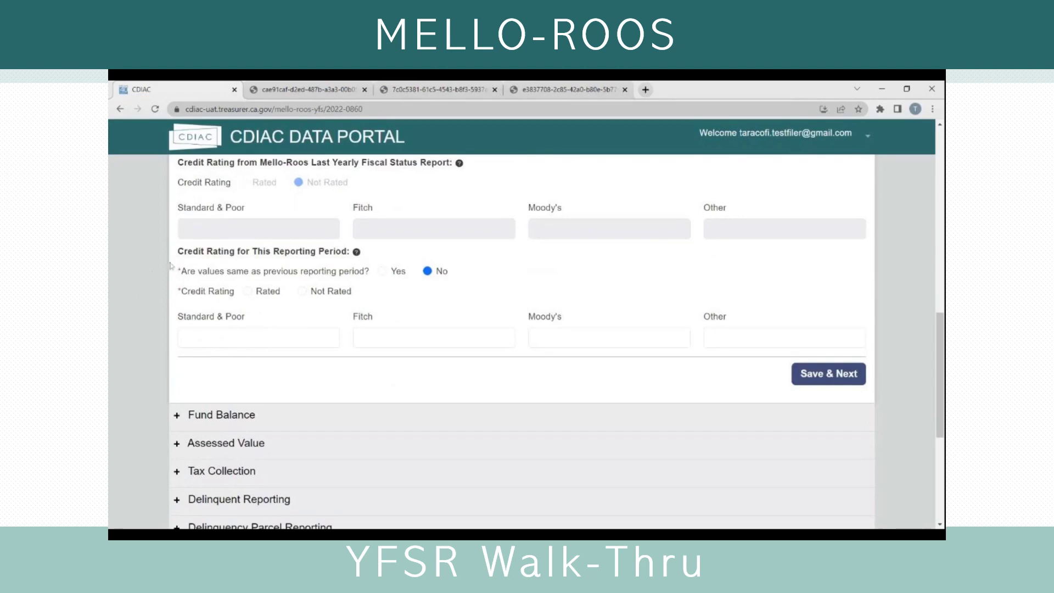
pyautogui.click(382, 271)
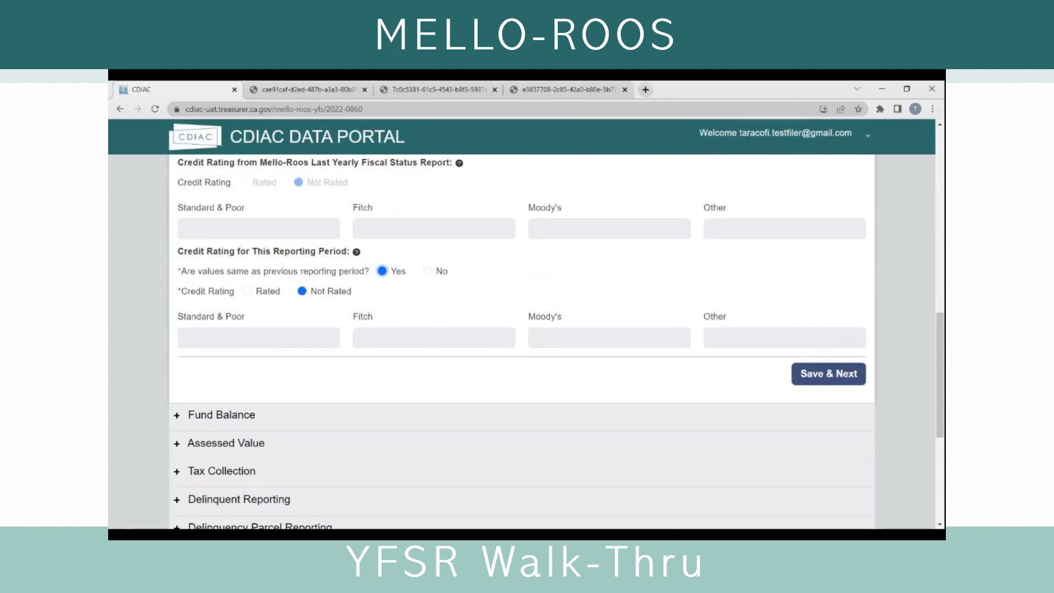
pyautogui.click(428, 272)
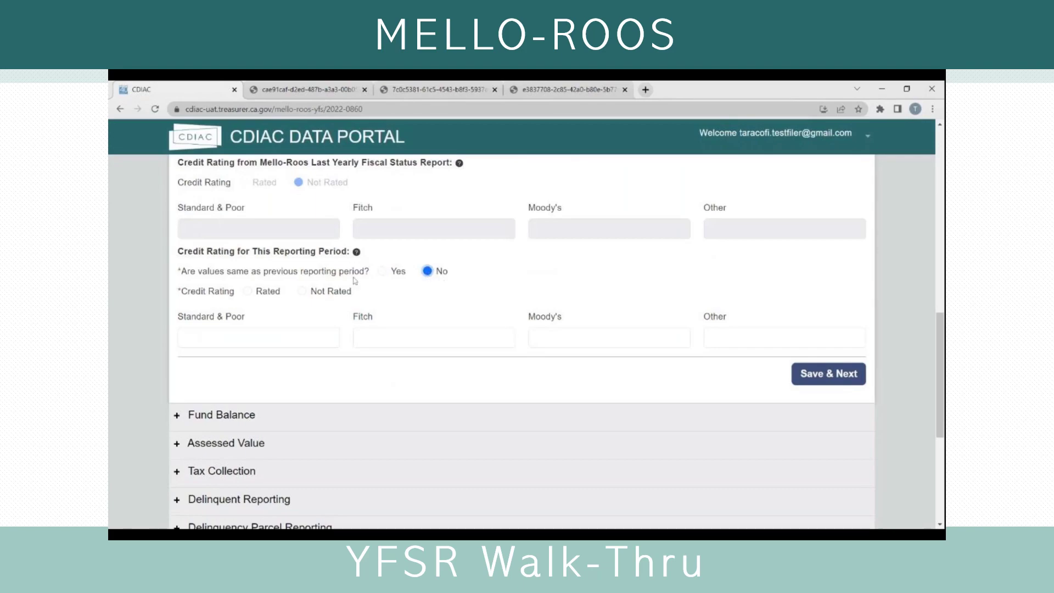
pyautogui.click(249, 292)
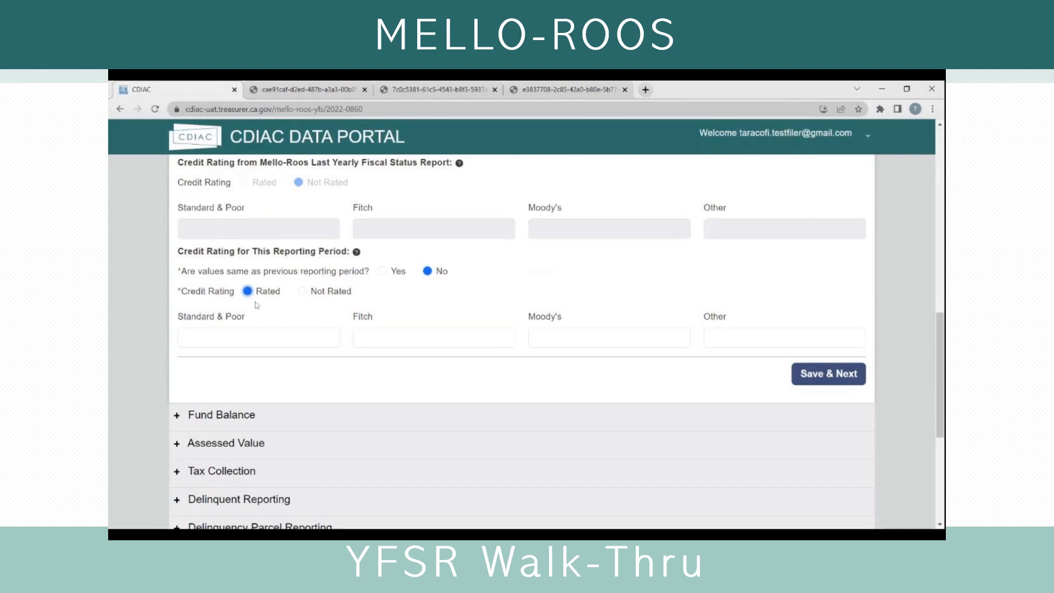
# - Clear the sample ratings (A, Kroll-A), set ratings same as previous period, and save
pyautogui.click(257, 337)
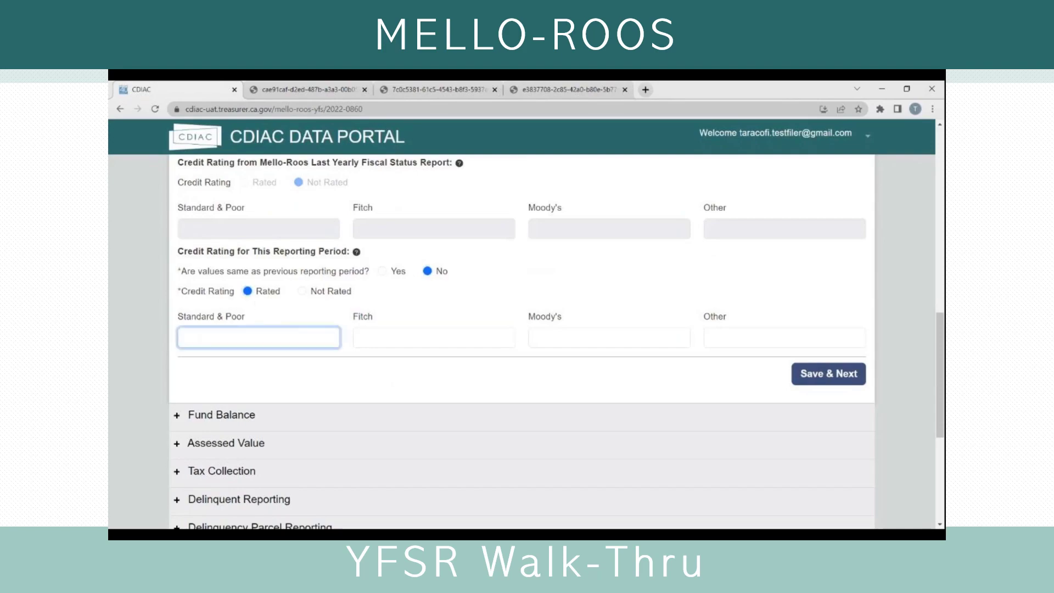
pyautogui.write('A')
pyautogui.press('BackSpace')
pyautogui.click(434, 337)
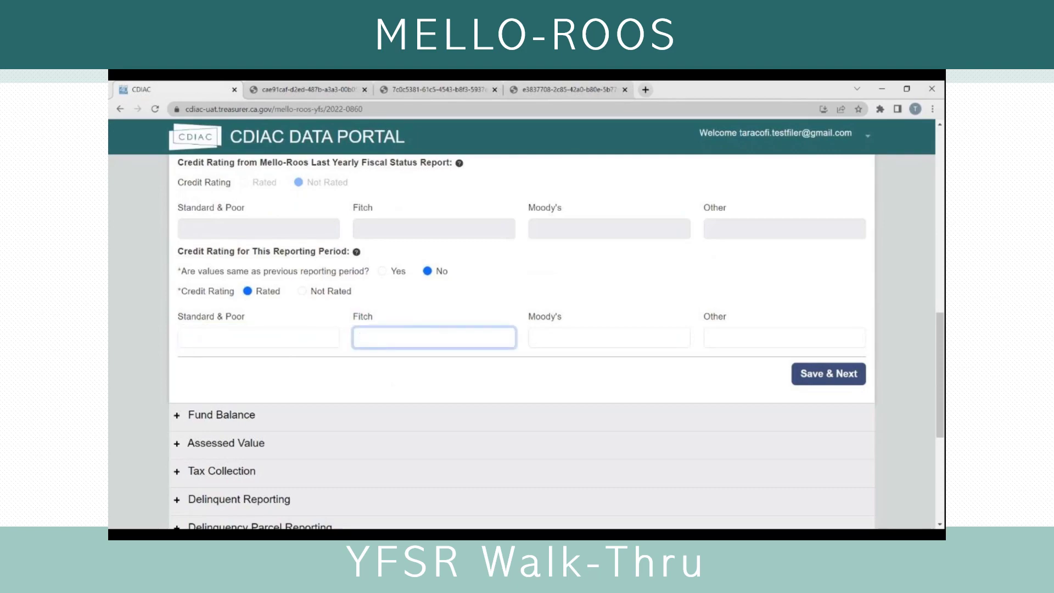
pyautogui.click(610, 337)
pyautogui.click(785, 337)
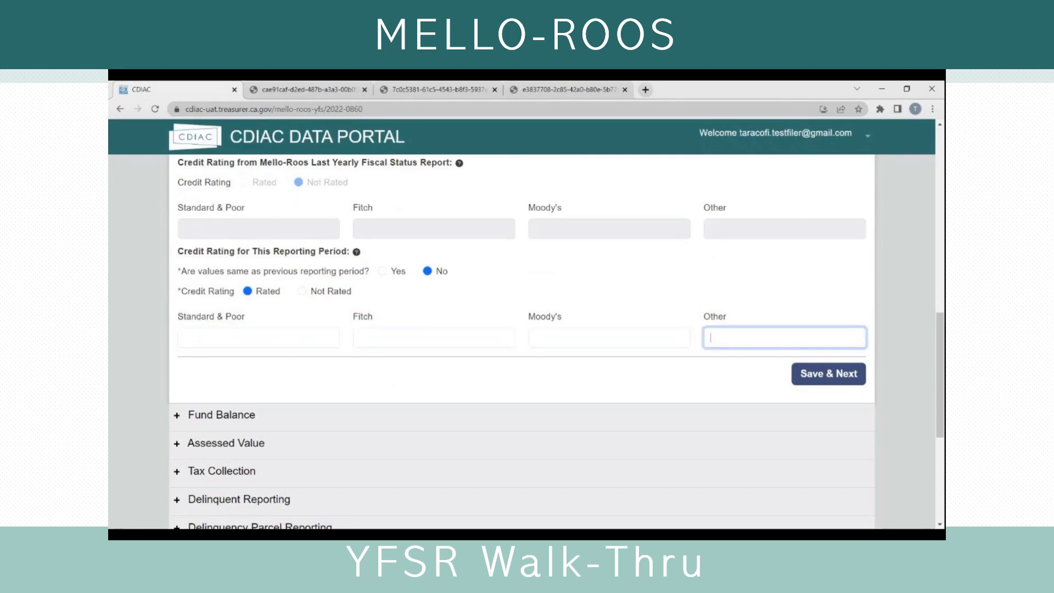
pyautogui.write('Kroll-A')
pyautogui.press('BackSpace')
pyautogui.press('BackSpace')
pyautogui.press('BackSpace')
pyautogui.press('BackSpace')
pyautogui.press('BackSpace')
pyautogui.press('BackSpace')
pyautogui.press('BackSpace')
pyautogui.click(631, 307)
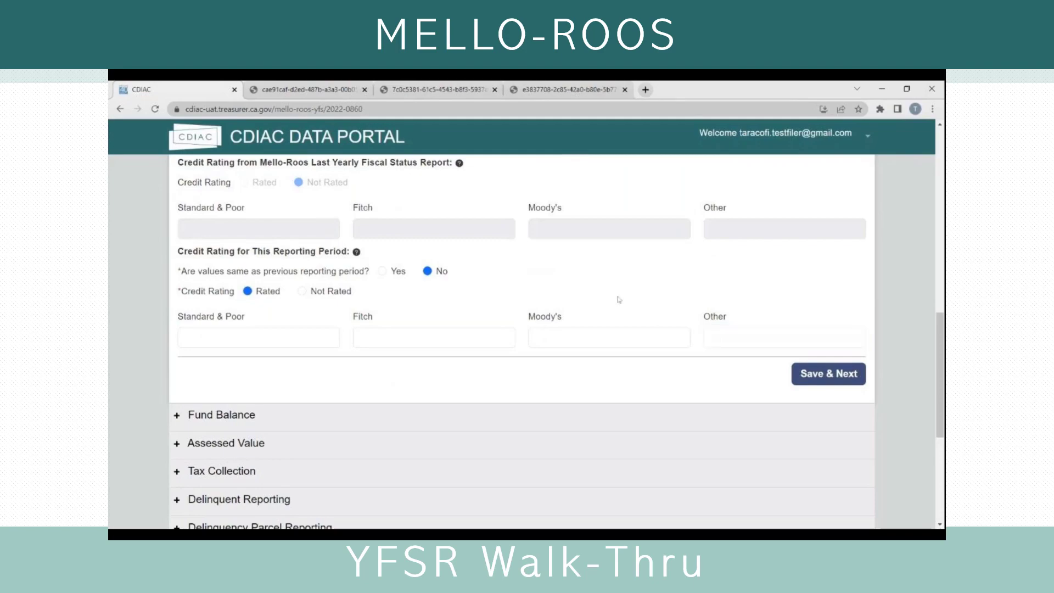
pyautogui.click(383, 272)
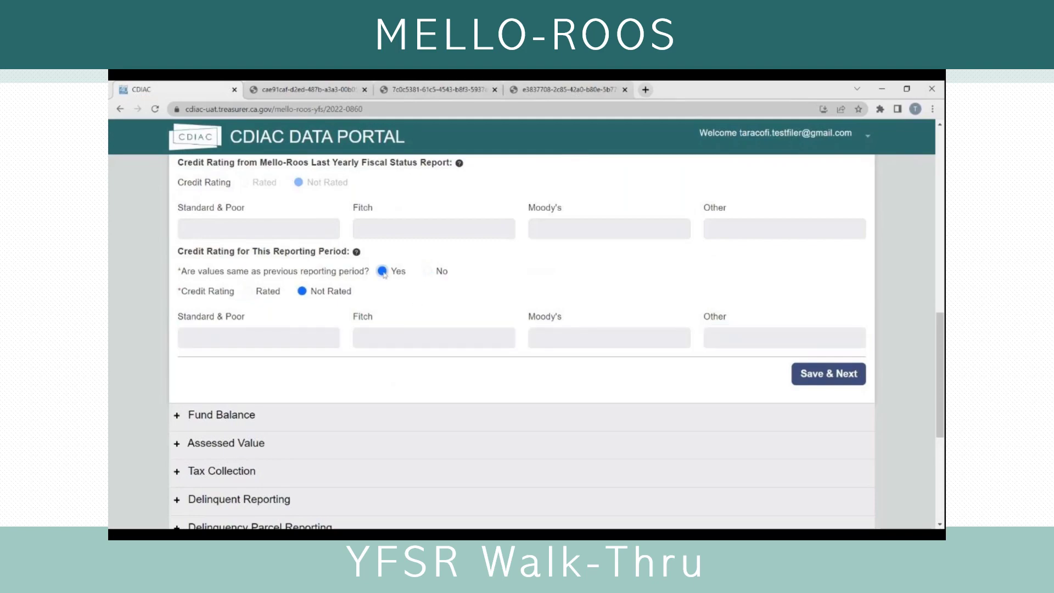
pyautogui.click(821, 375)
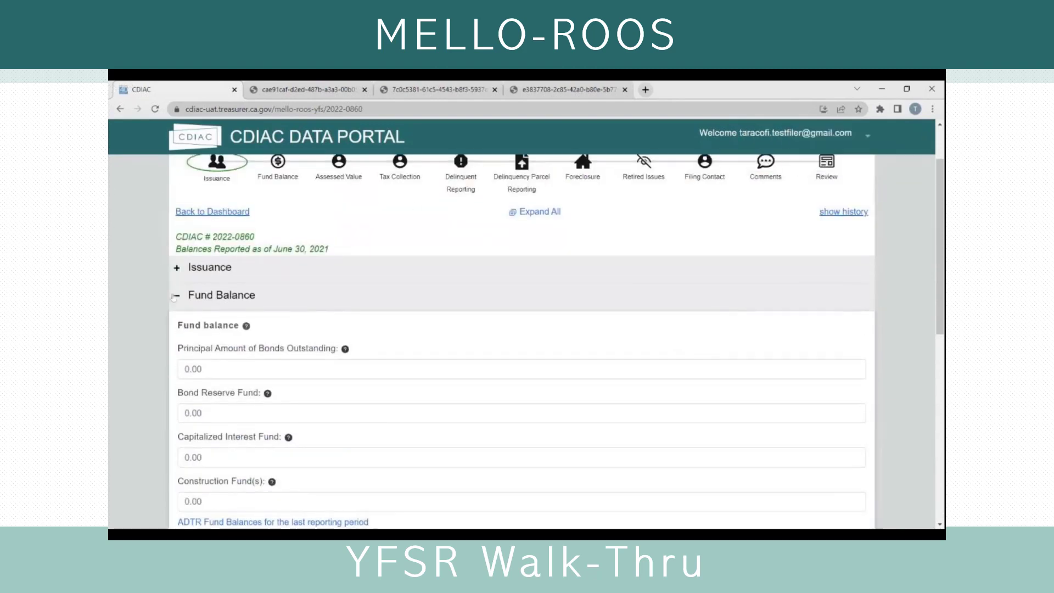
# - Review past fund balances and enter 24,000,000.00 as Principal Amount of Bonds Outstanding
pyautogui.scroll(-1, 292, 289)
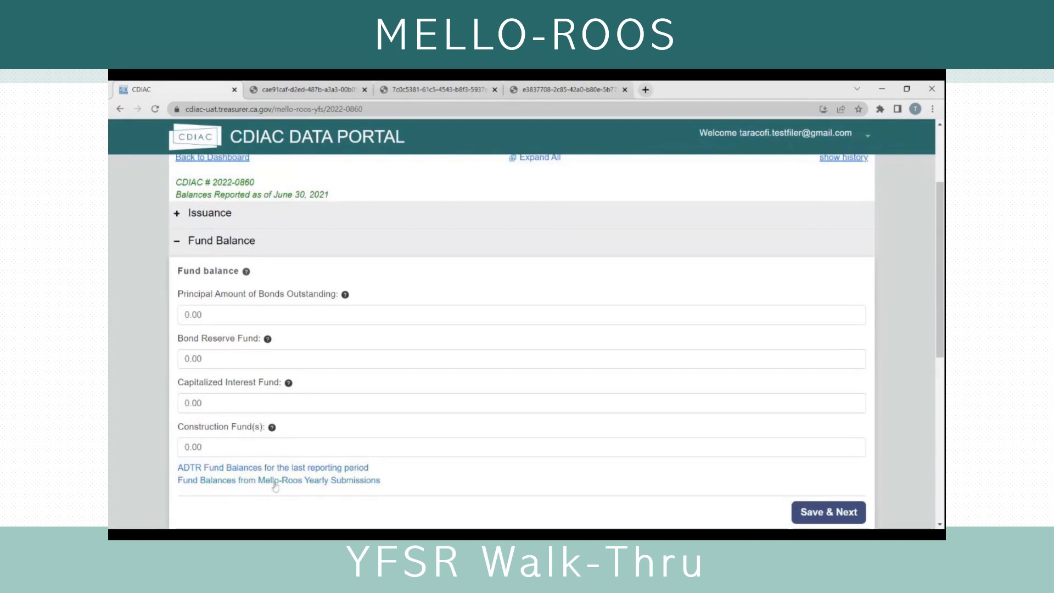
pyautogui.click(311, 481)
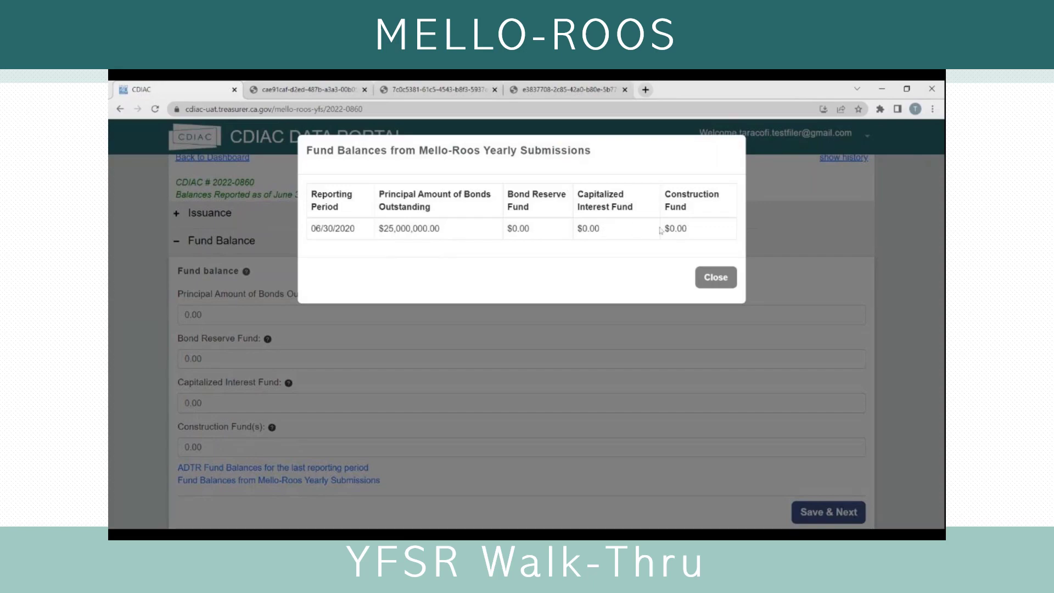
pyautogui.click(717, 278)
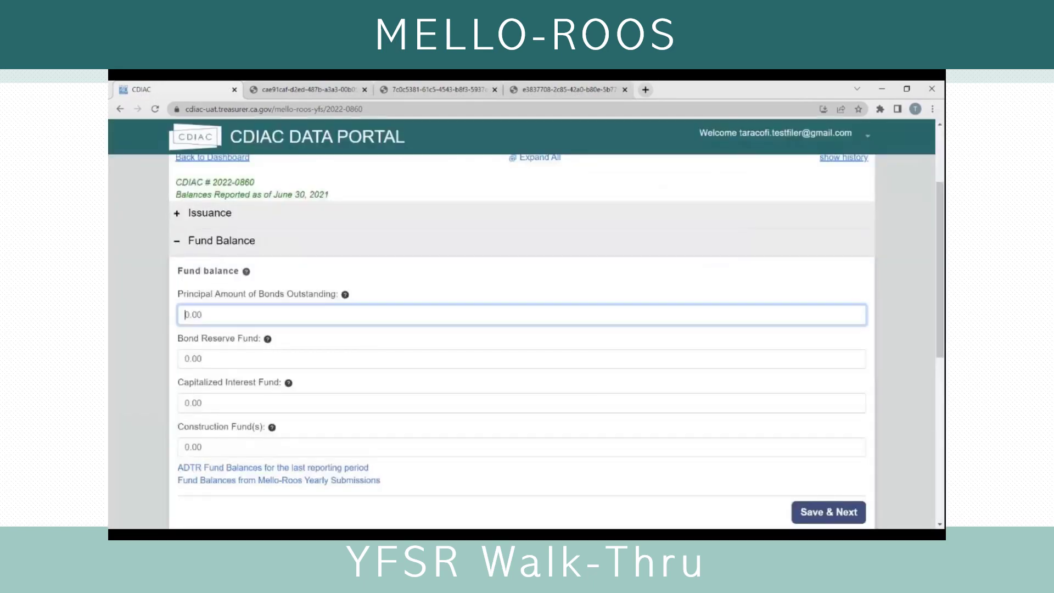
pyautogui.write('24,000,000')
pyautogui.click(380, 296)
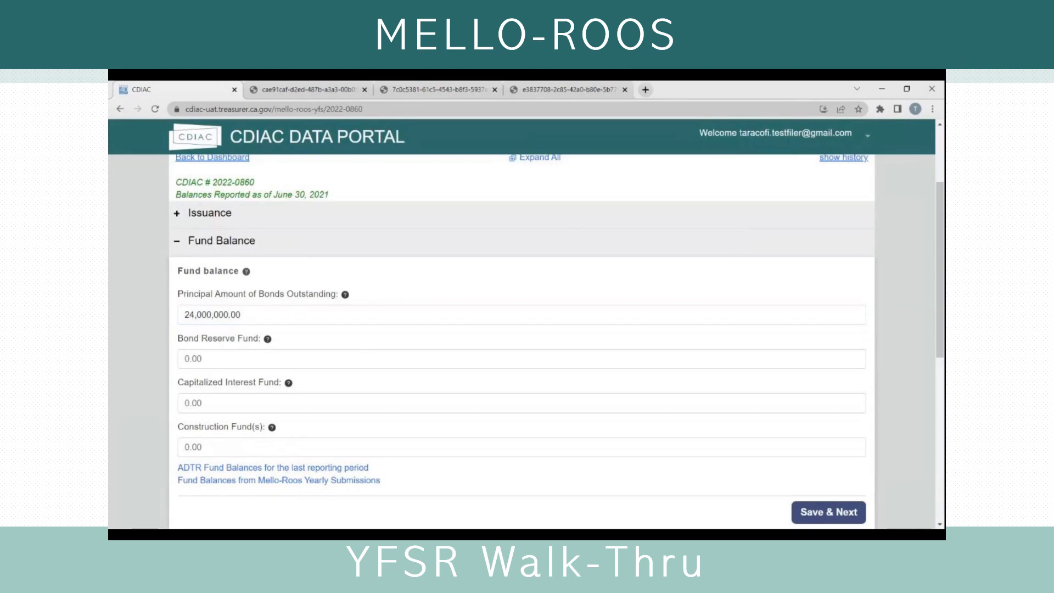
# - Review last period's ADTR fund balances and save the Fund Balance section
pyautogui.scroll(-3, 164, 436)
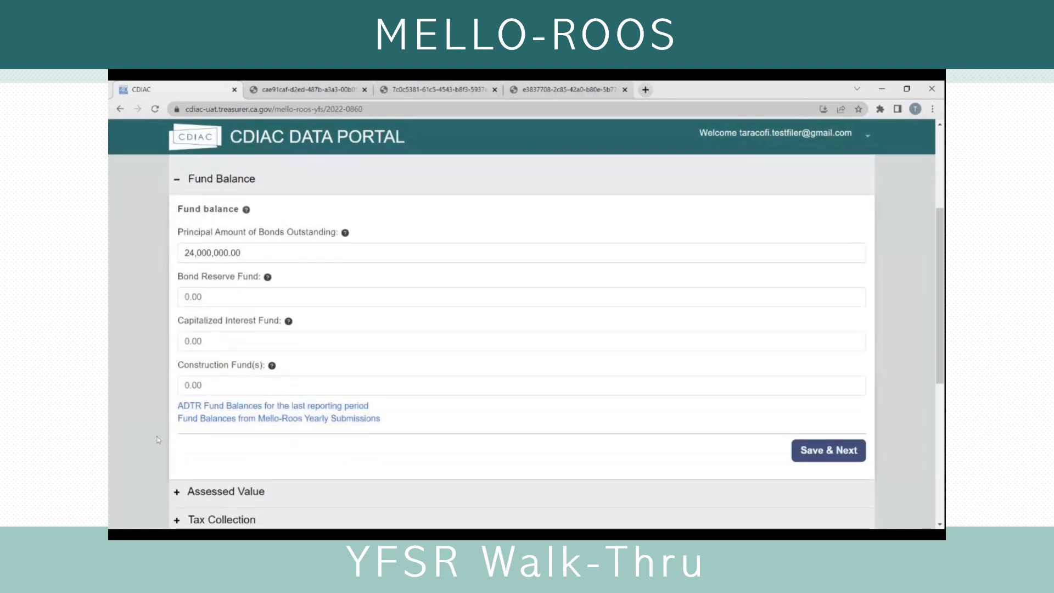
pyautogui.click(251, 359)
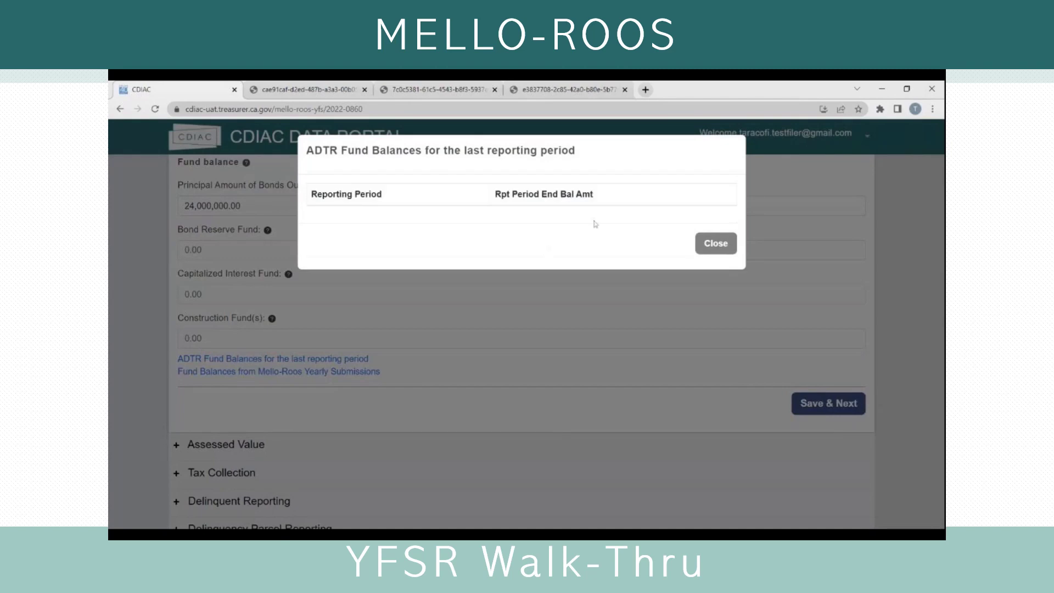
pyautogui.click(709, 242)
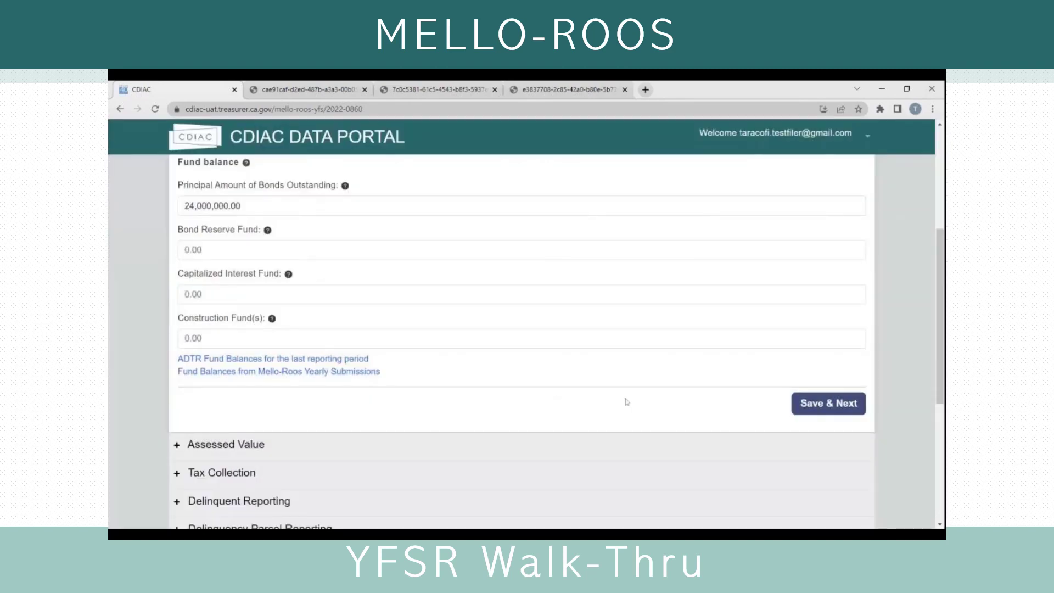
pyautogui.click(815, 406)
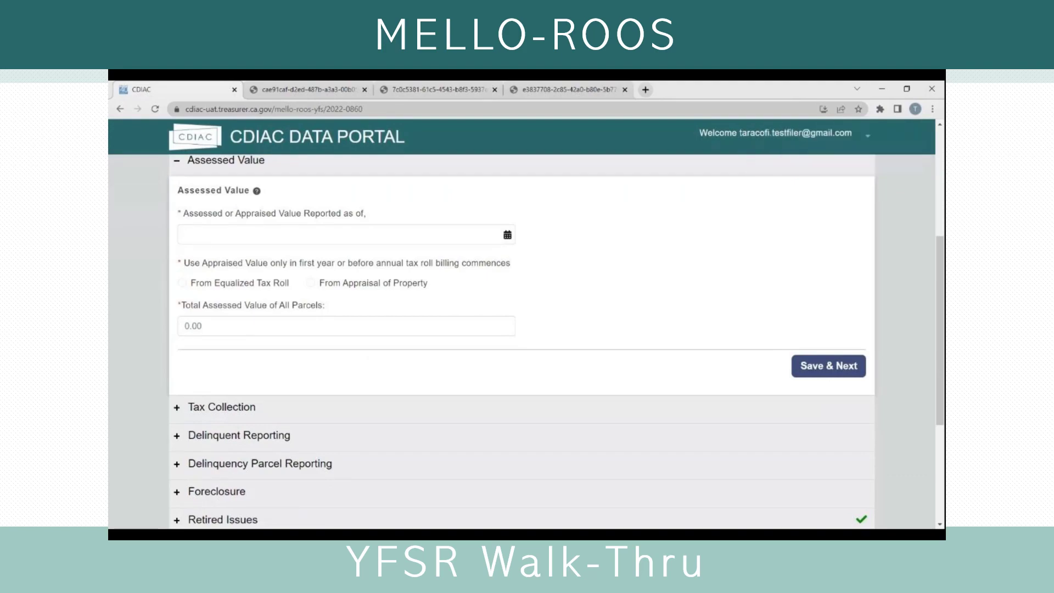
# - Set the assessed value reporting date to 1/1/2021
pyautogui.click(479, 235)
pyautogui.write('1/1/2021')
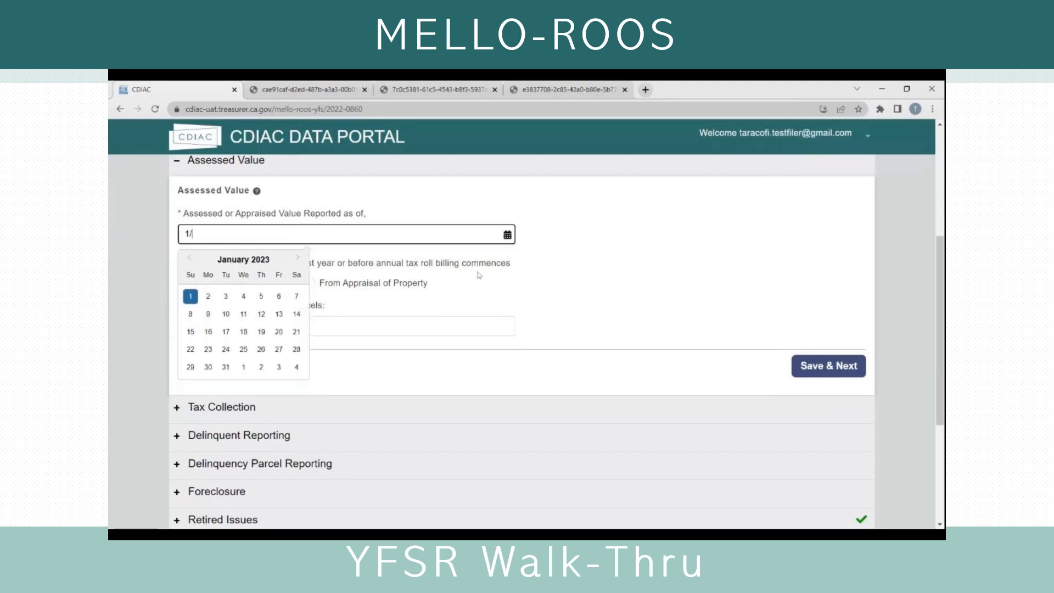
pyautogui.click(573, 243)
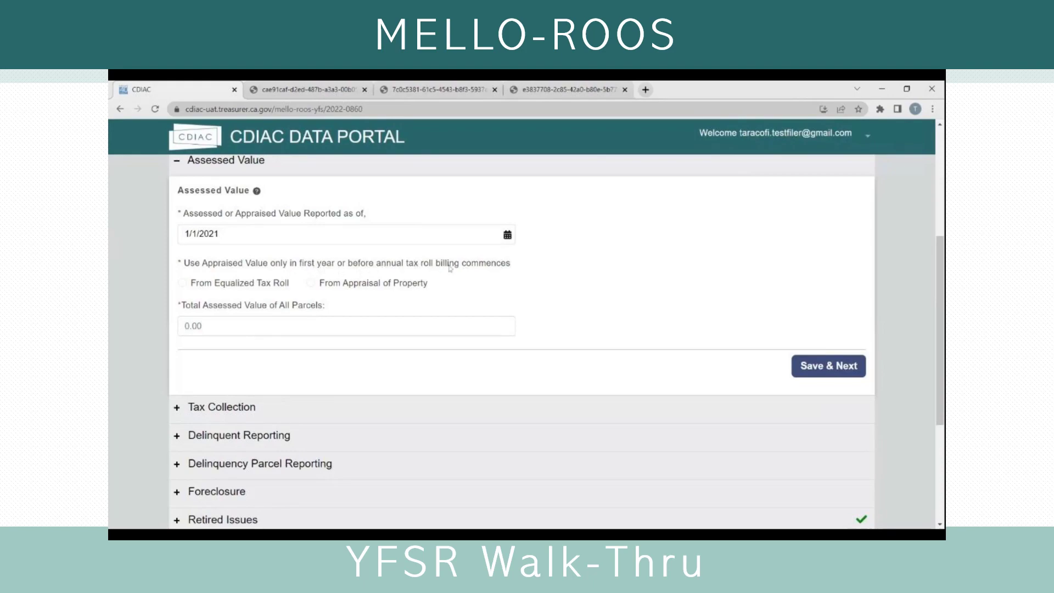
# - Choose From Equalized Tax Roll with a total assessed value of 500,000,000.00 and save
pyautogui.click(181, 283)
pyautogui.press('Tab')
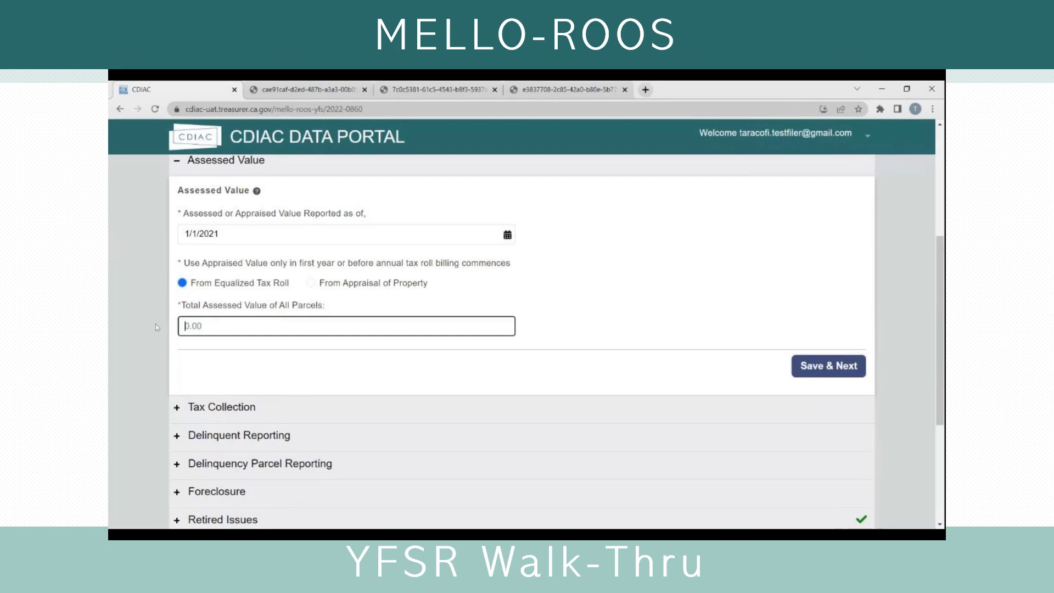
pyautogui.write('500,000,000')
pyautogui.click(546, 328)
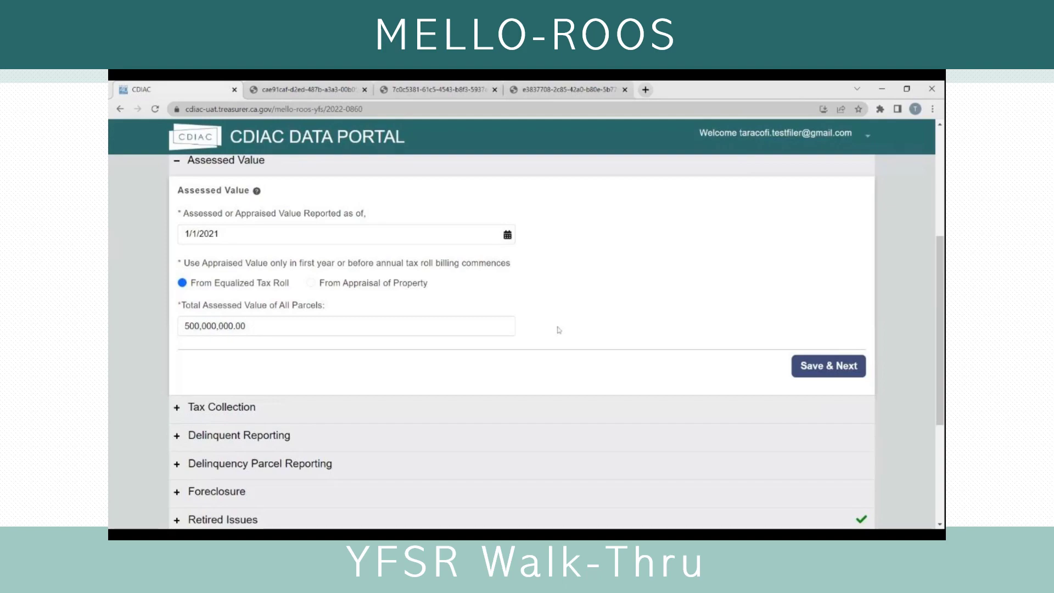
pyautogui.click(823, 371)
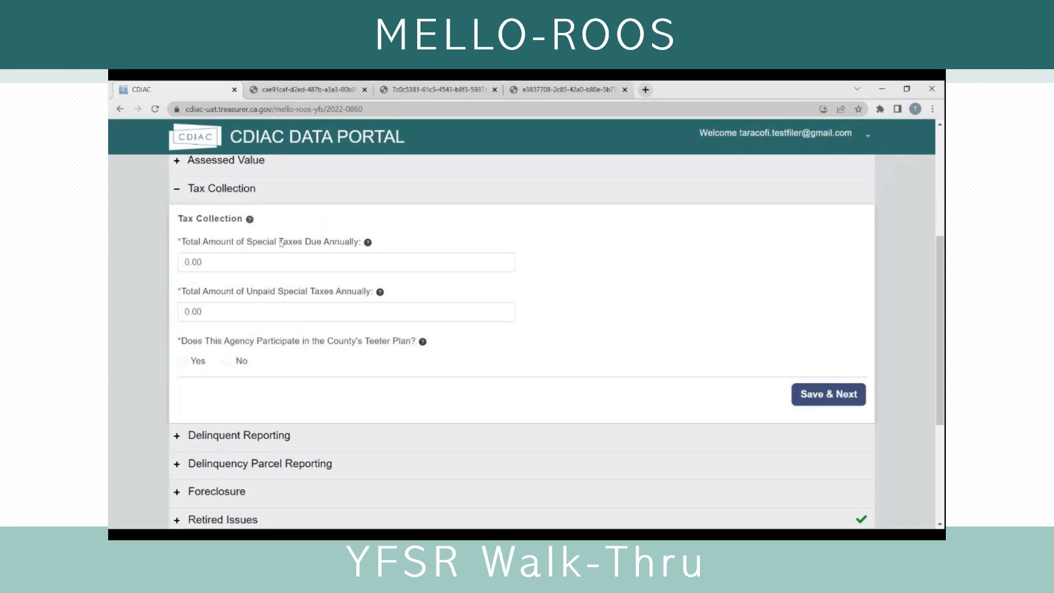
# - Enter 4,000,000.00 special taxes due and the unpaid amount, answer Yes to Teeter Plan, and save
pyautogui.click(158, 271)
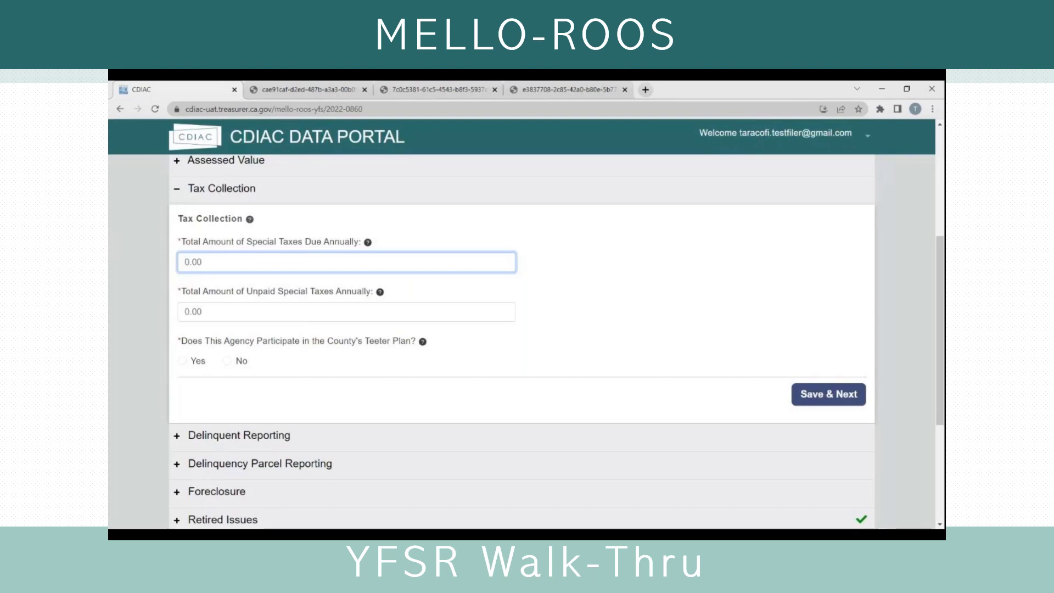
pyautogui.write('4,000,000')
pyautogui.click(184, 312)
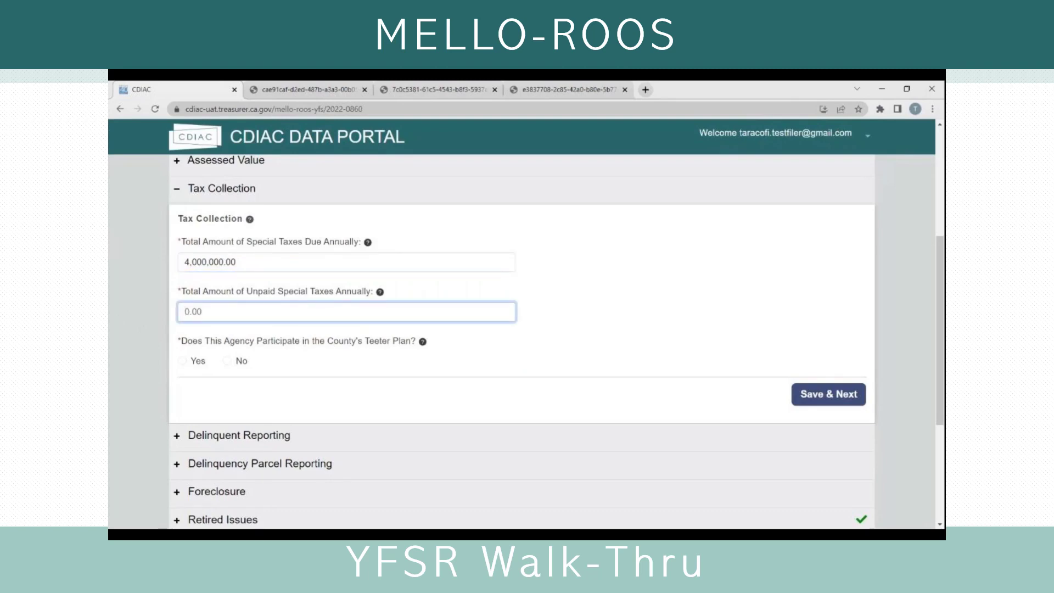
pyautogui.write('1000')
pyautogui.click(276, 346)
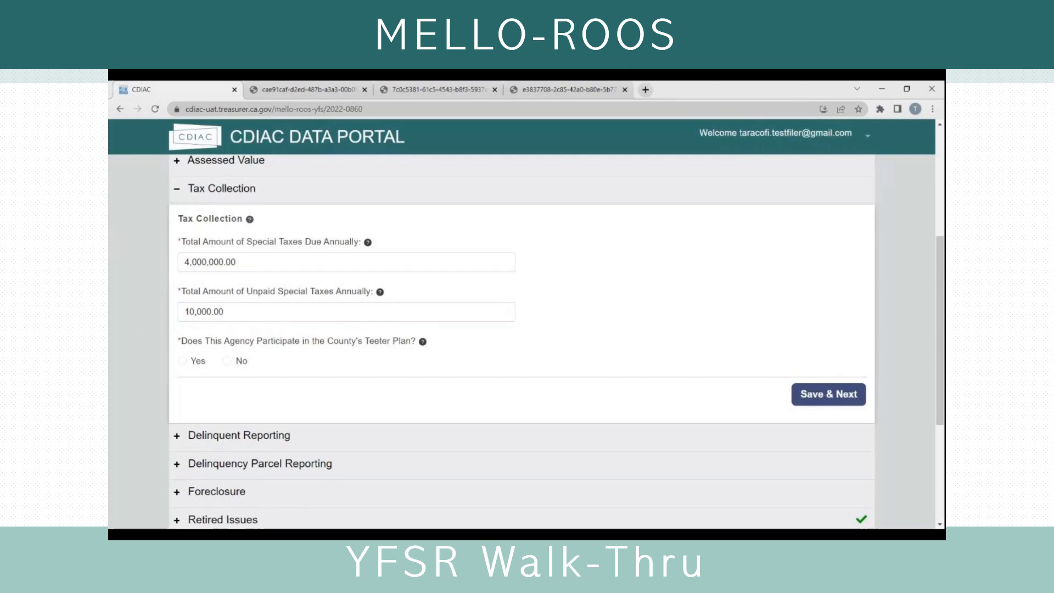
pyautogui.click(183, 360)
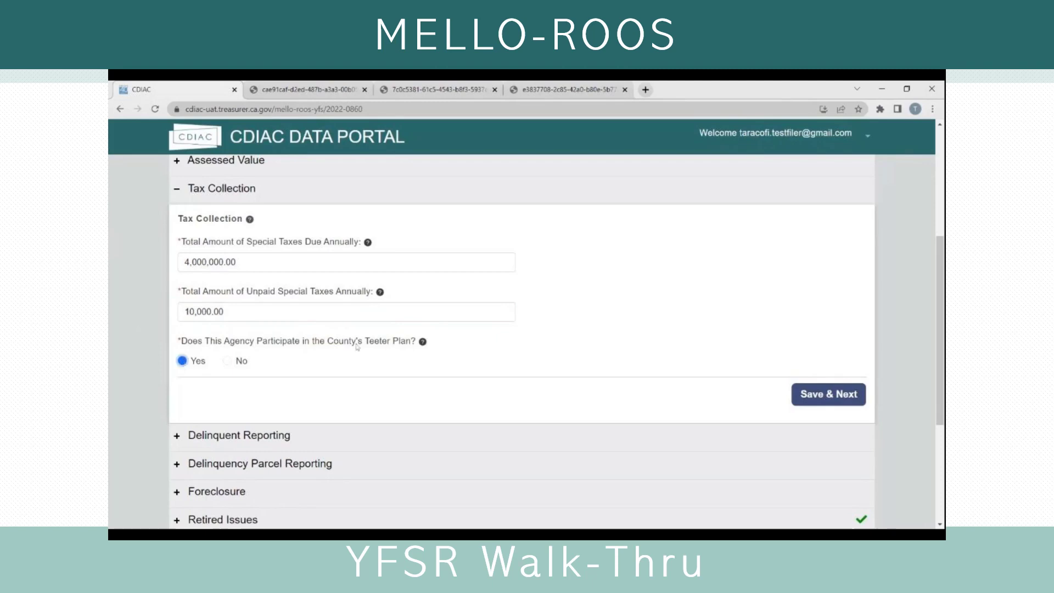
pyautogui.click(832, 397)
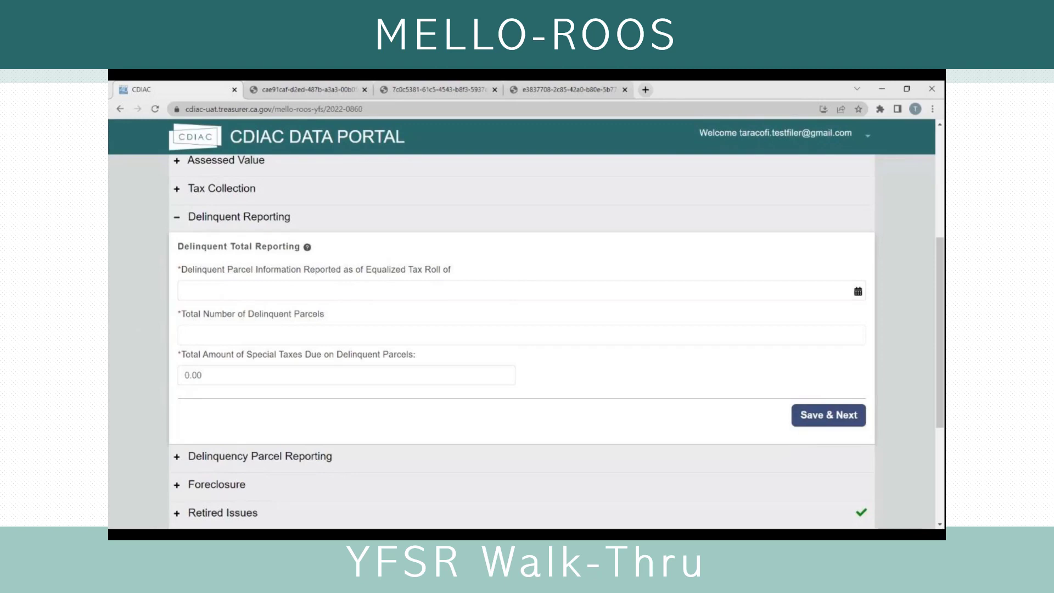
# - Enter reporting date 7/15/2021, 10 delinquent parcels, and 10000 special taxes due
pyautogui.click(185, 290)
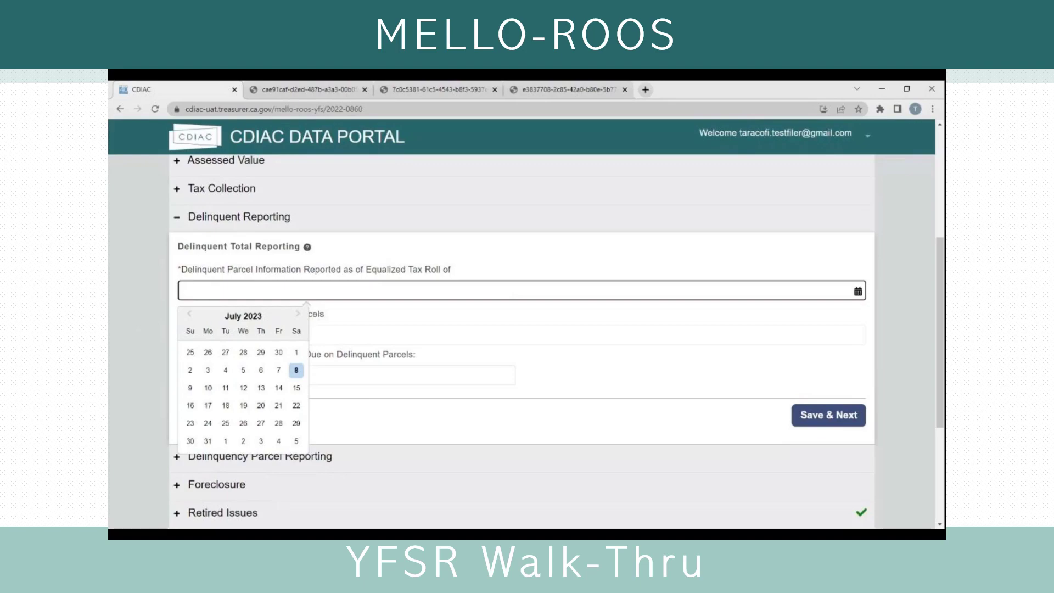
pyautogui.write('7/15/2021')
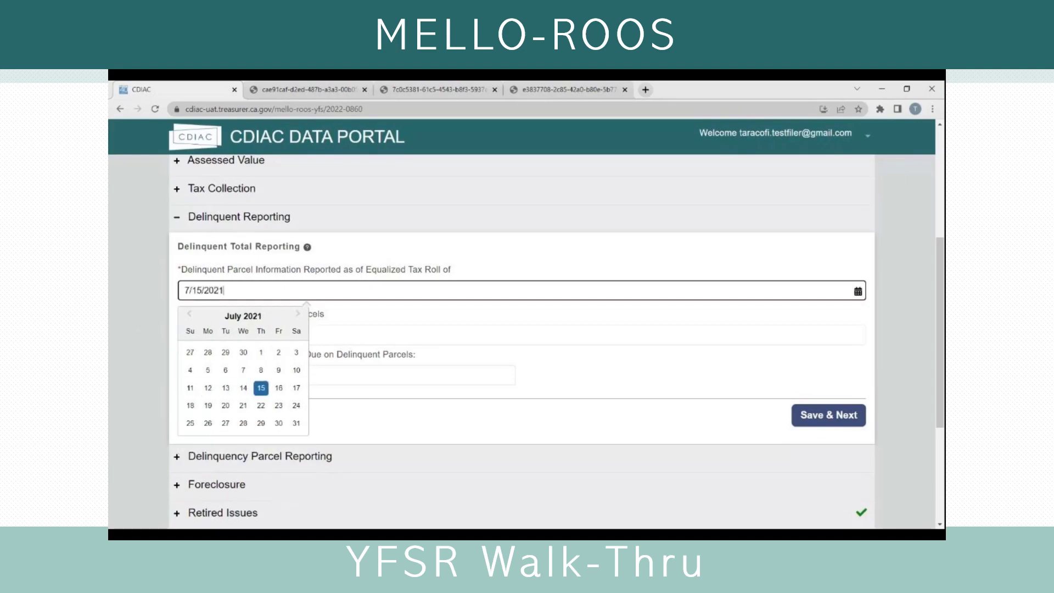
pyautogui.press('Tab')
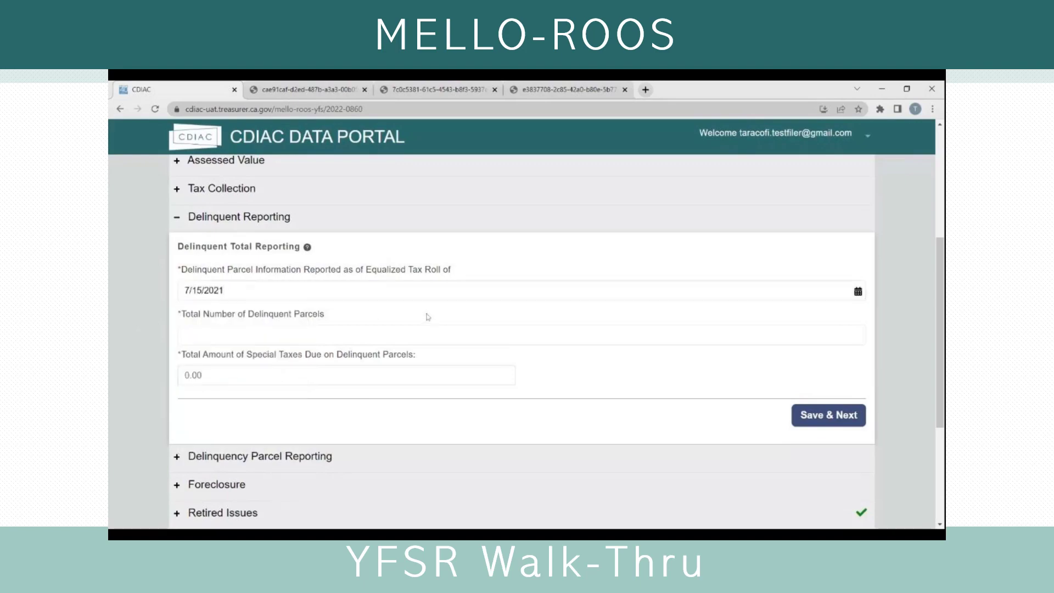
pyautogui.press('Tab')
pyautogui.write('10')
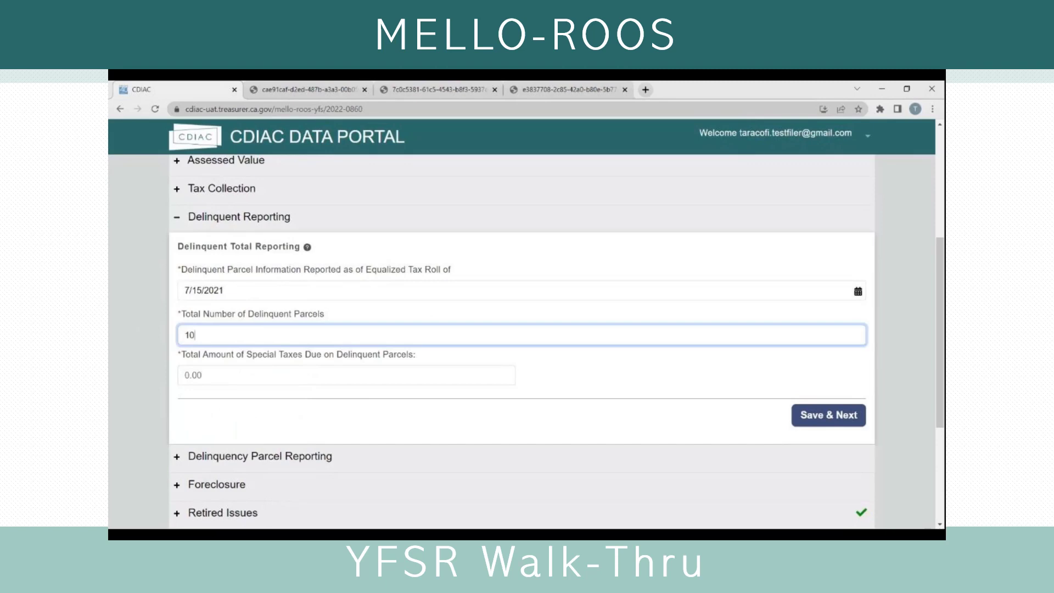
pyautogui.press('Tab')
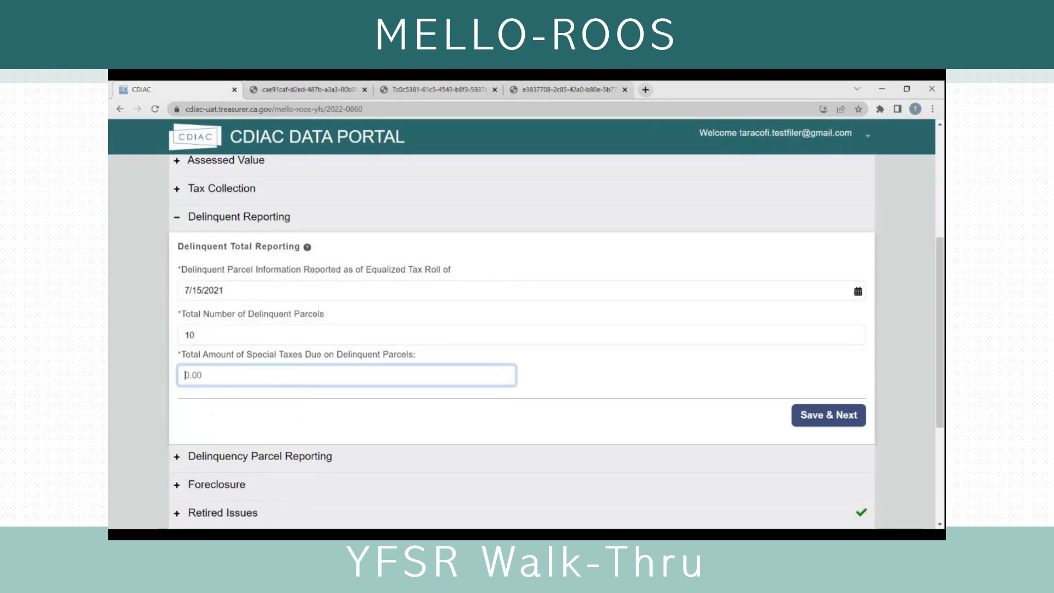
pyautogui.write('100000.00')
# - Review the Tax Collection section, then save Delinquent Reporting
pyautogui.click(179, 192)
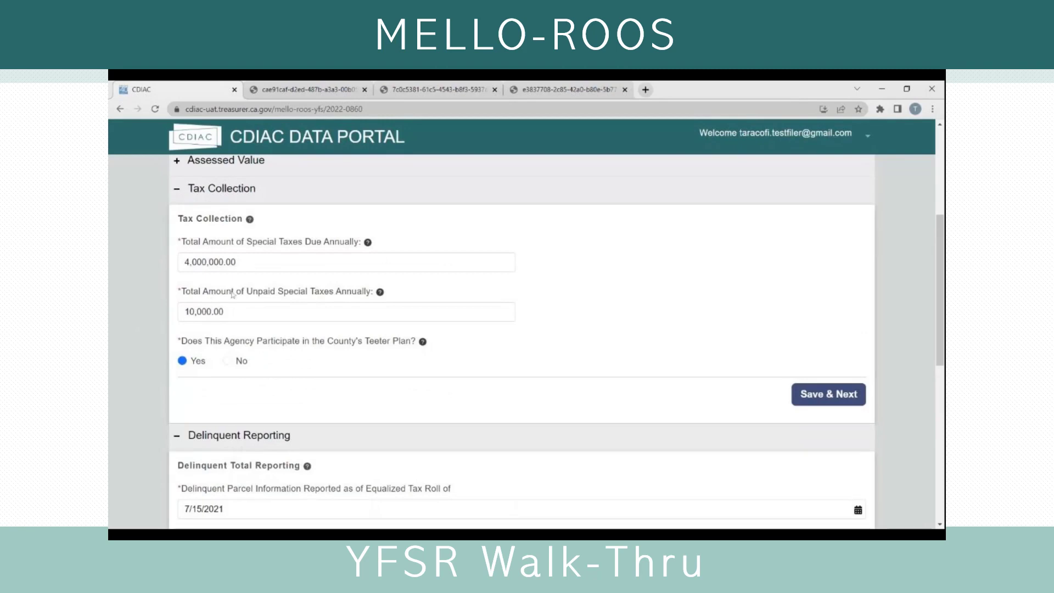
pyautogui.scroll(-3, 274, 337)
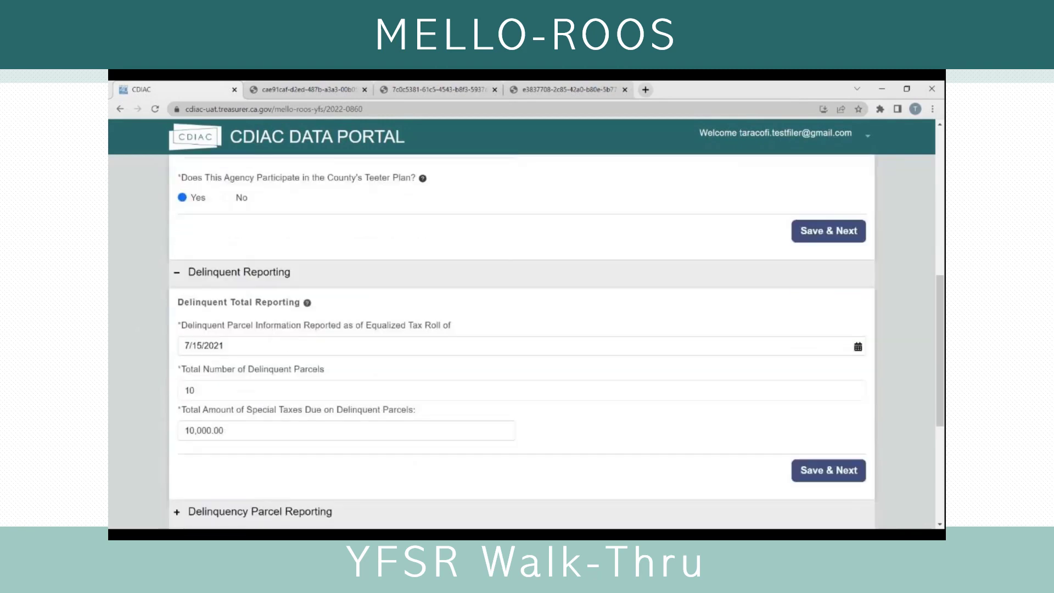
pyautogui.scroll(1, 315, 419)
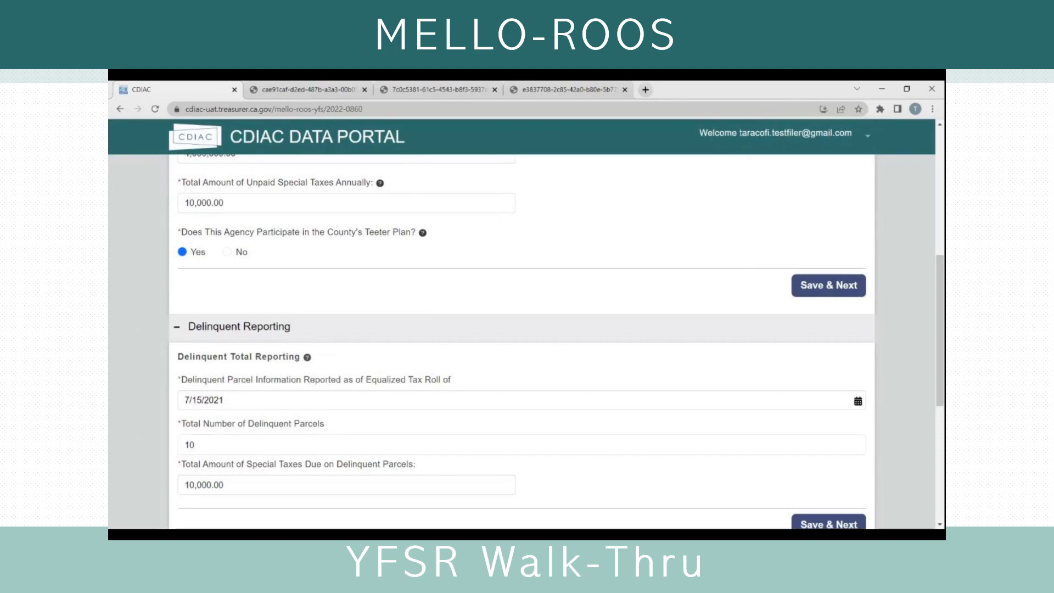
pyautogui.scroll(-1, 639, 429)
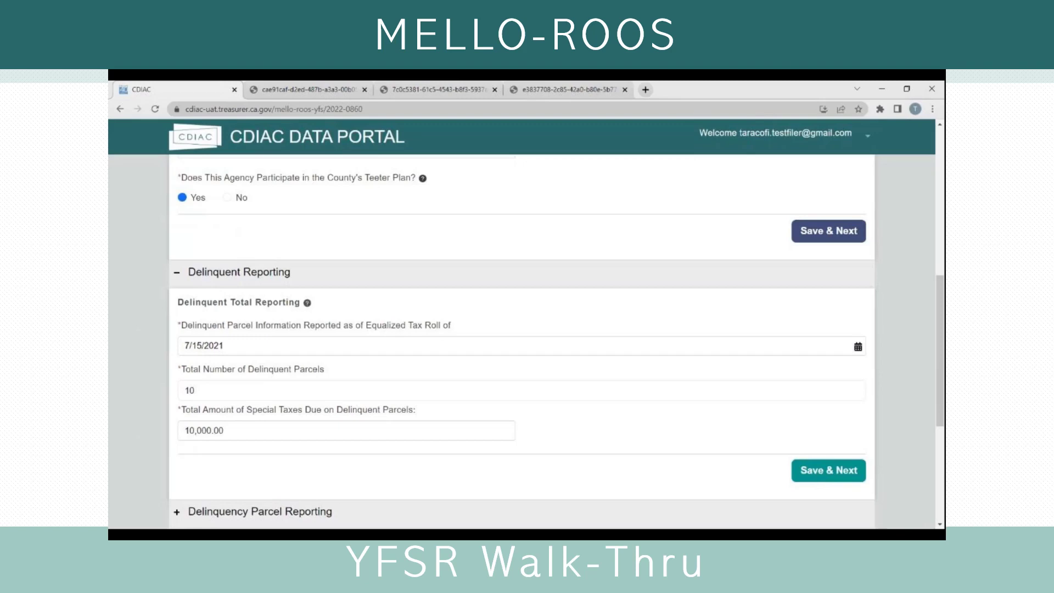
pyautogui.click(828, 470)
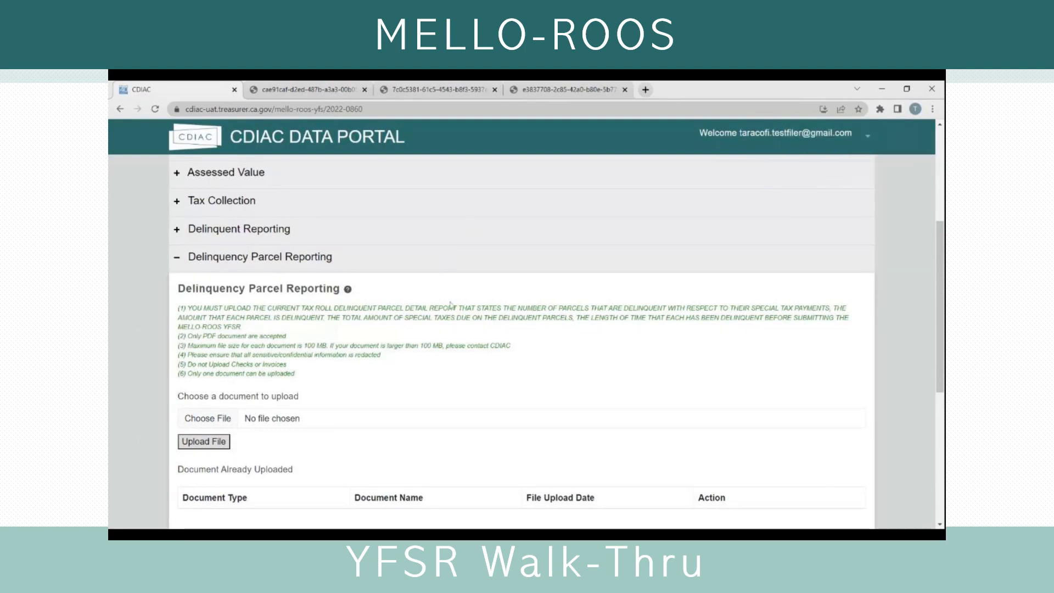
pyautogui.scroll(-1, 300, 285)
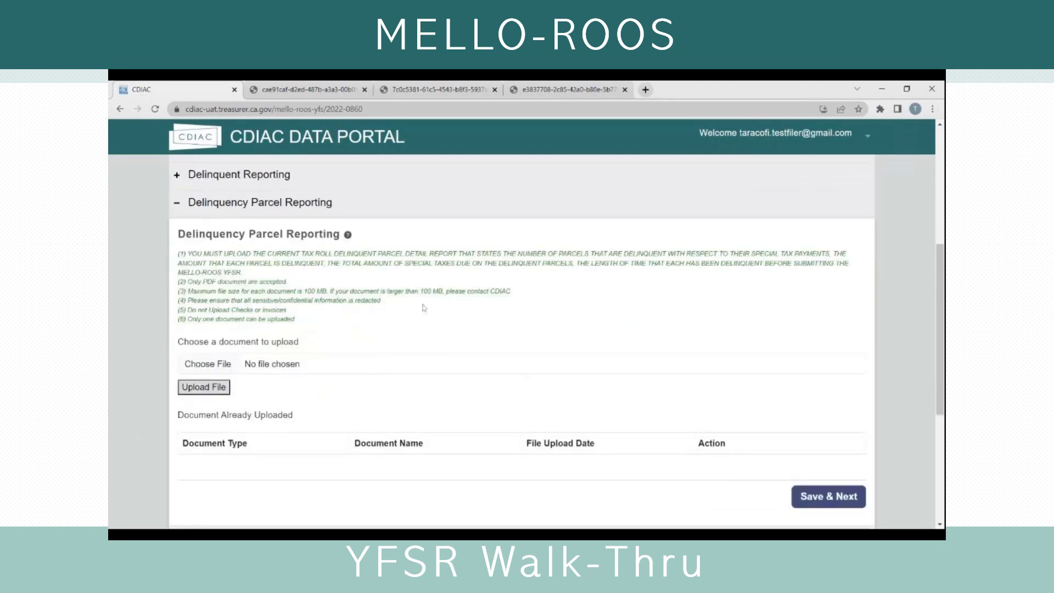
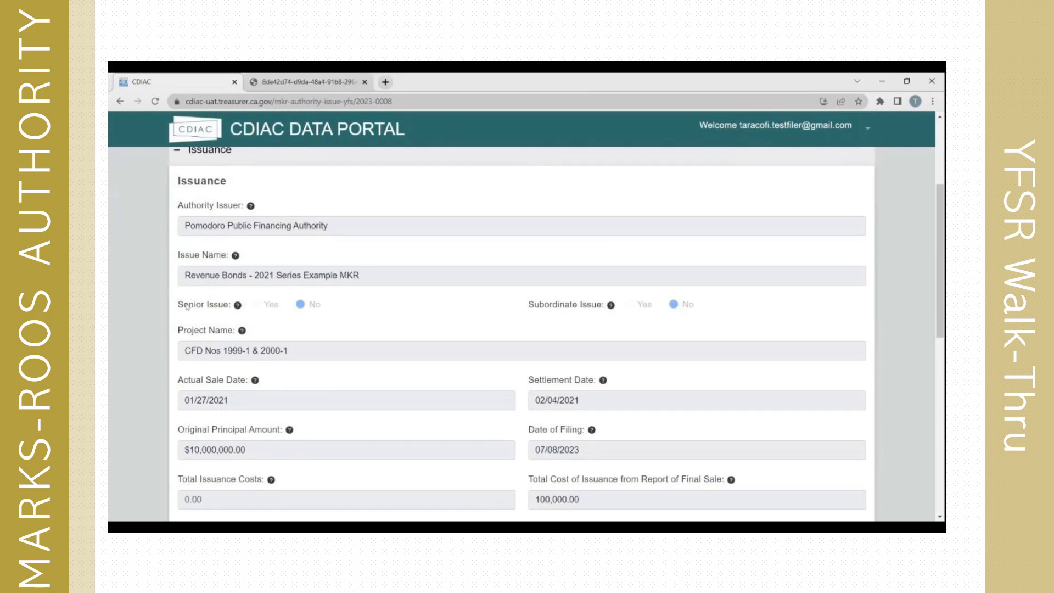
pyautogui.moveTo(176, 305); pyautogui.dragTo(236, 317)
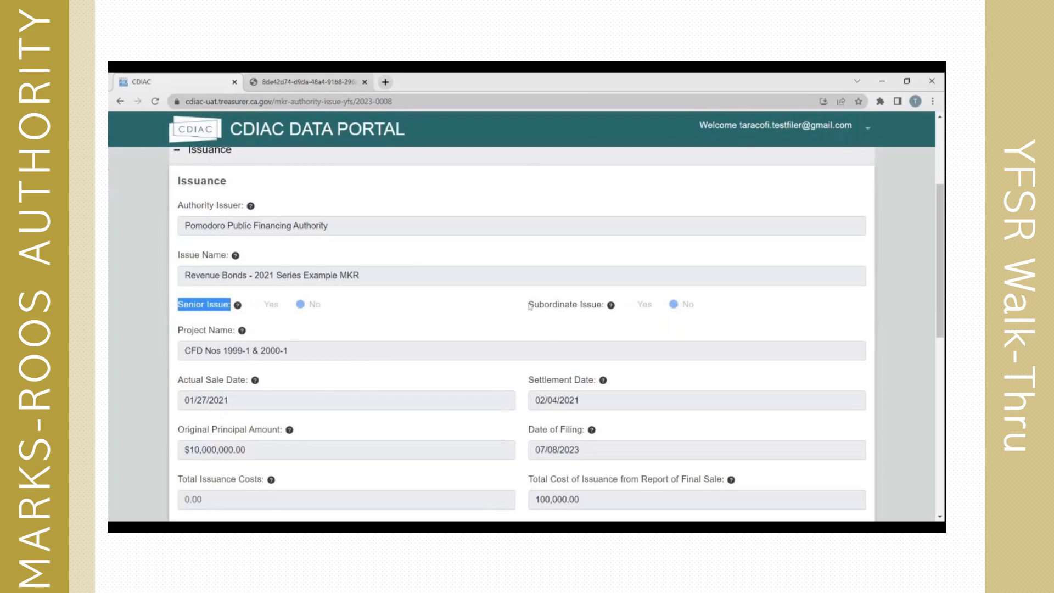
pyautogui.moveTo(527, 305); pyautogui.dragTo(603, 303)
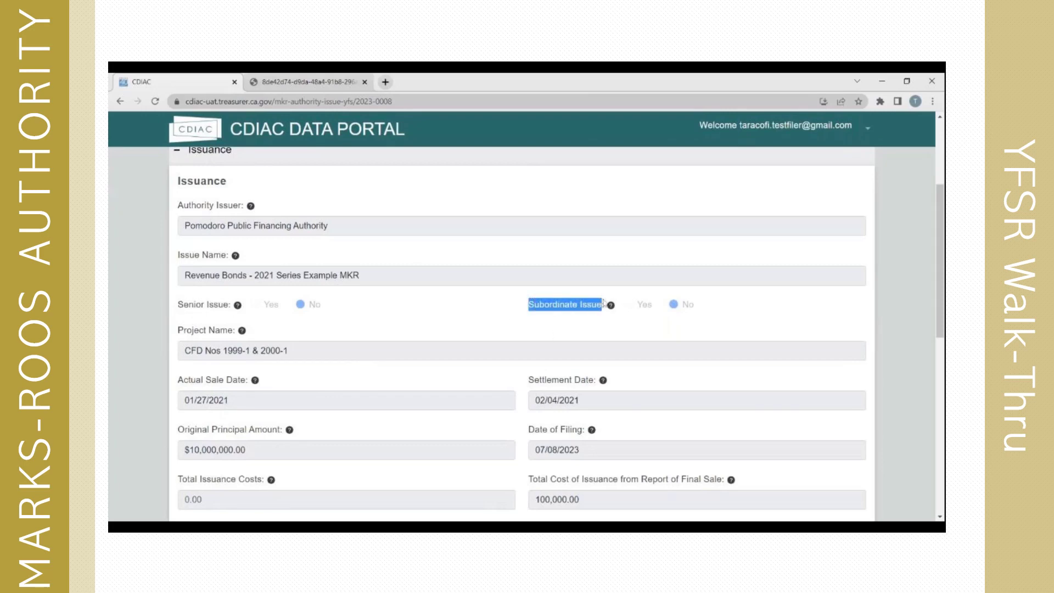
pyautogui.click(479, 324)
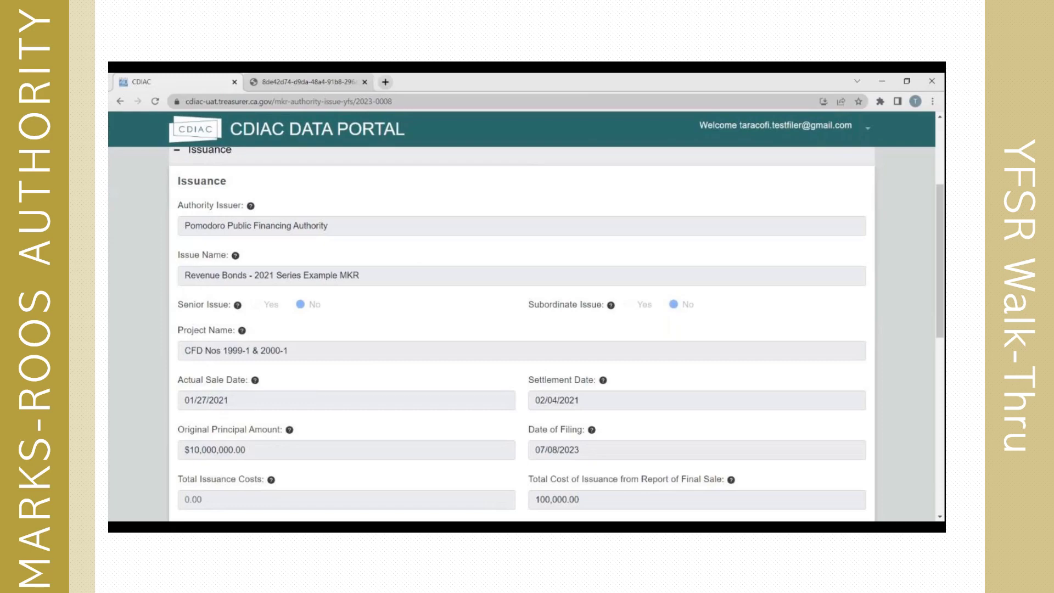
pyautogui.scroll(-1, 479, 325)
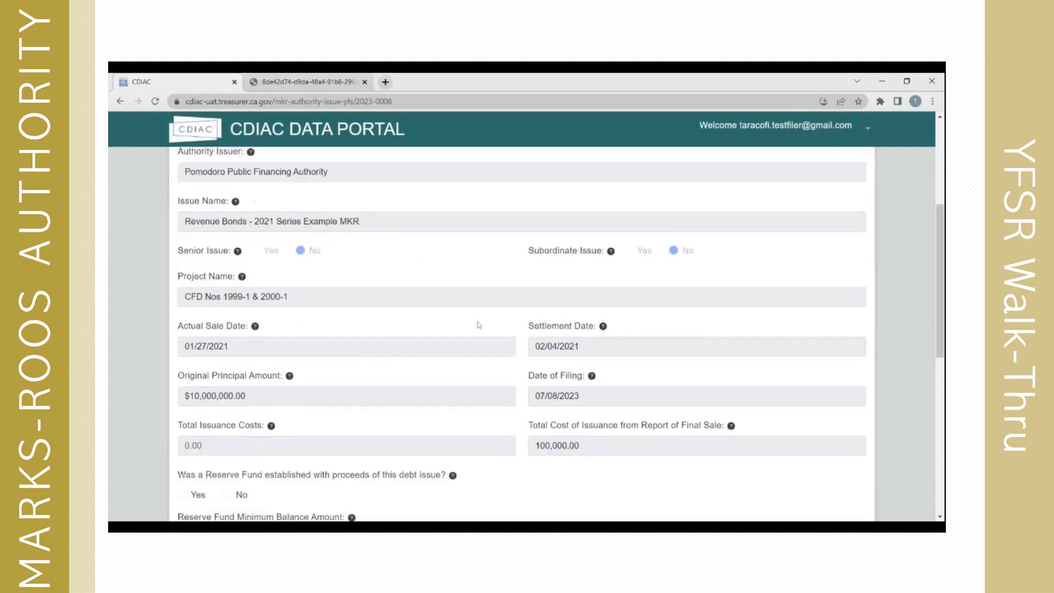
pyautogui.scroll(-2, 479, 324)
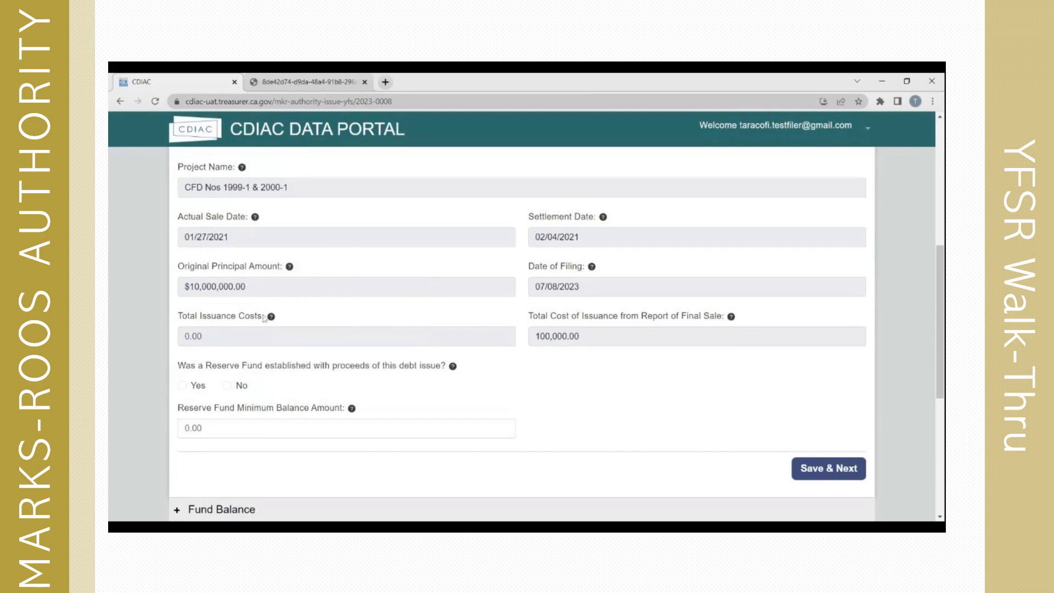
pyautogui.moveTo(267, 319)
pyautogui.scroll(-1, 360, 336)
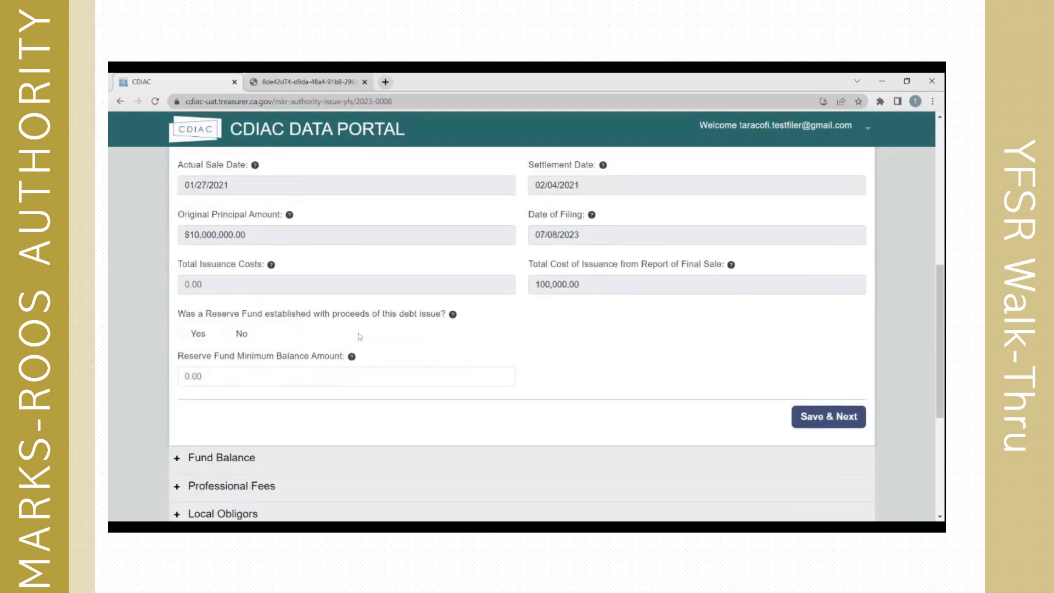
pyautogui.scroll(-1, 359, 336)
pyautogui.scroll(-1, 359, 336)
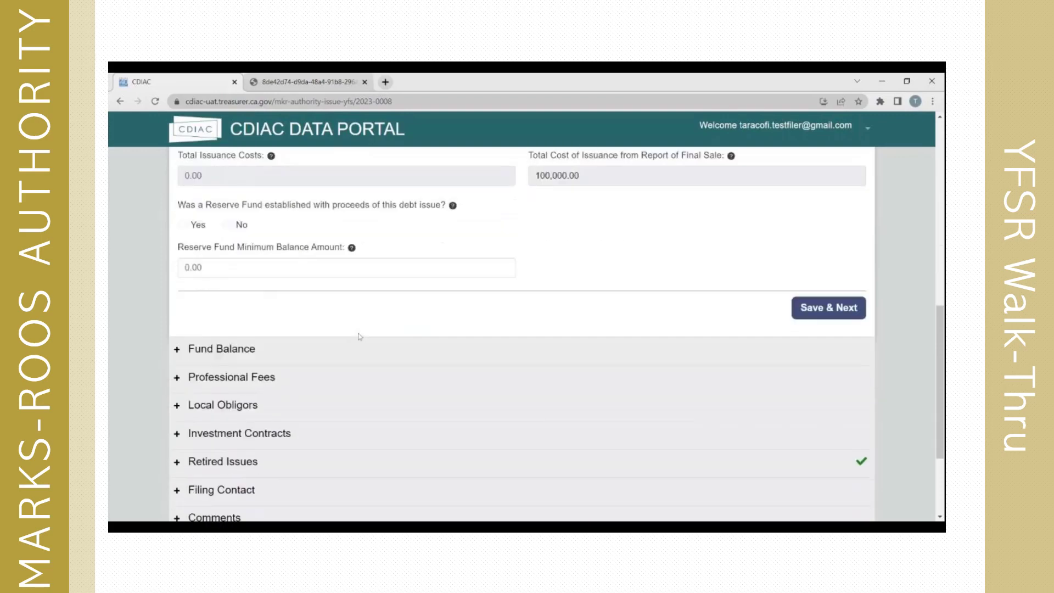
pyautogui.scroll(-1, 359, 336)
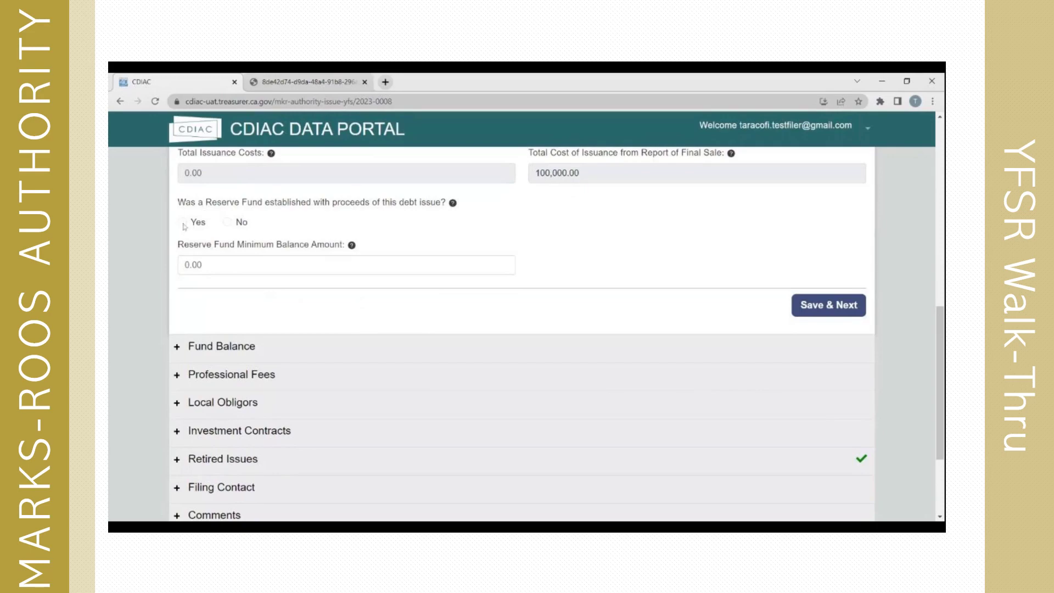
# - Set the reserve fund answer to No and save the Issuance section
pyautogui.click(183, 223)
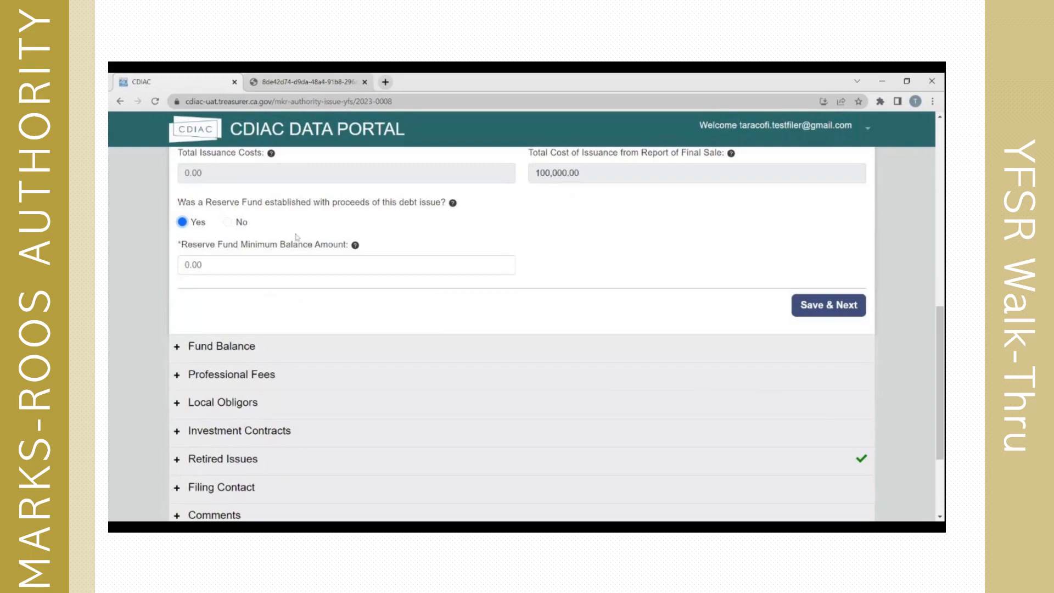
pyautogui.click(242, 223)
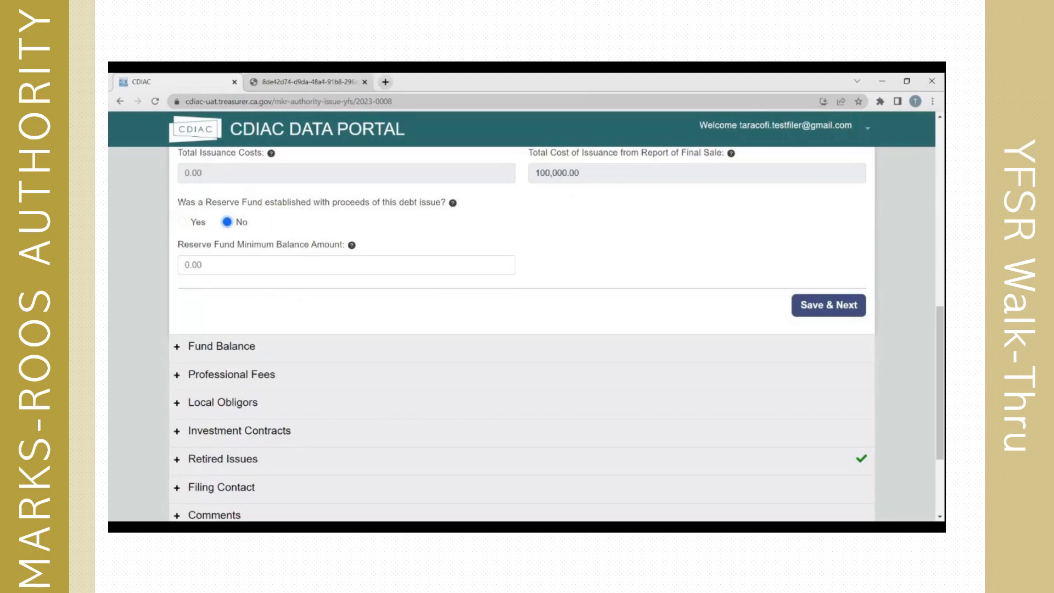
pyautogui.click(847, 308)
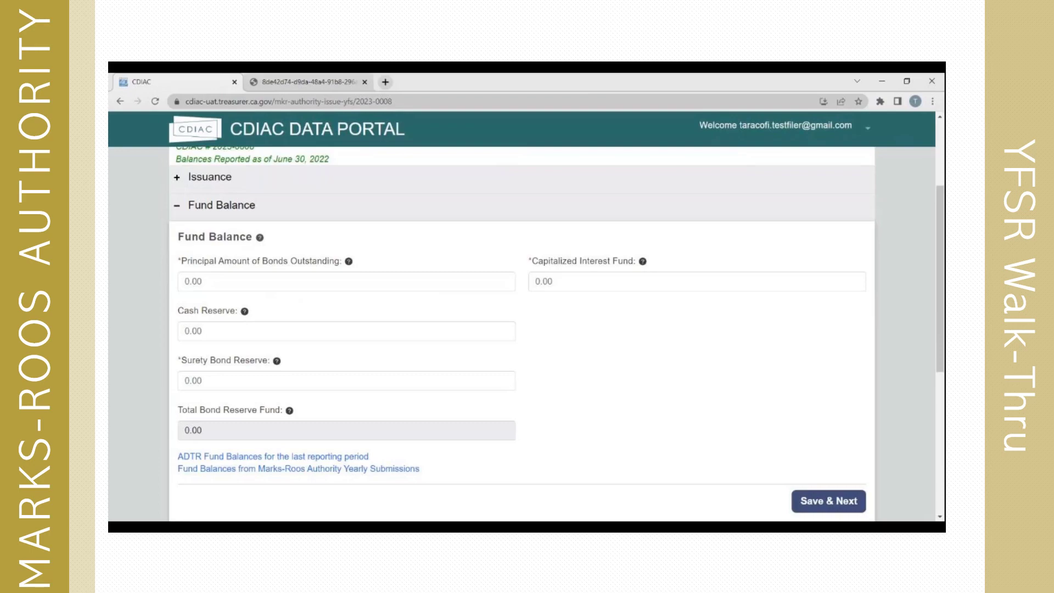
# - Enter 9,000,000 as the Principal Amount of Bonds Outstanding, then review the form
pyautogui.click(185, 330)
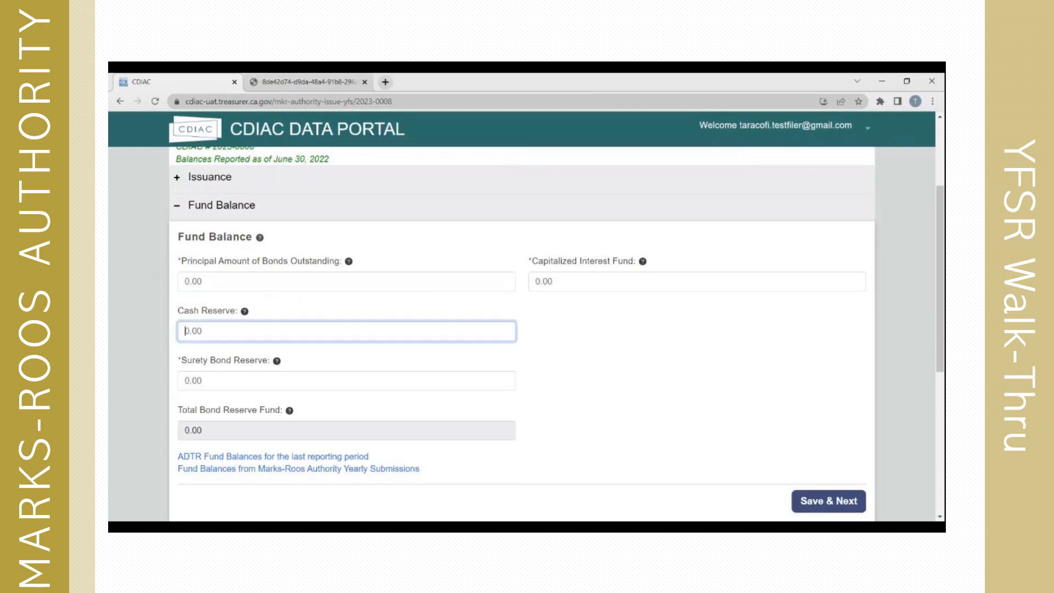
pyautogui.click(185, 281)
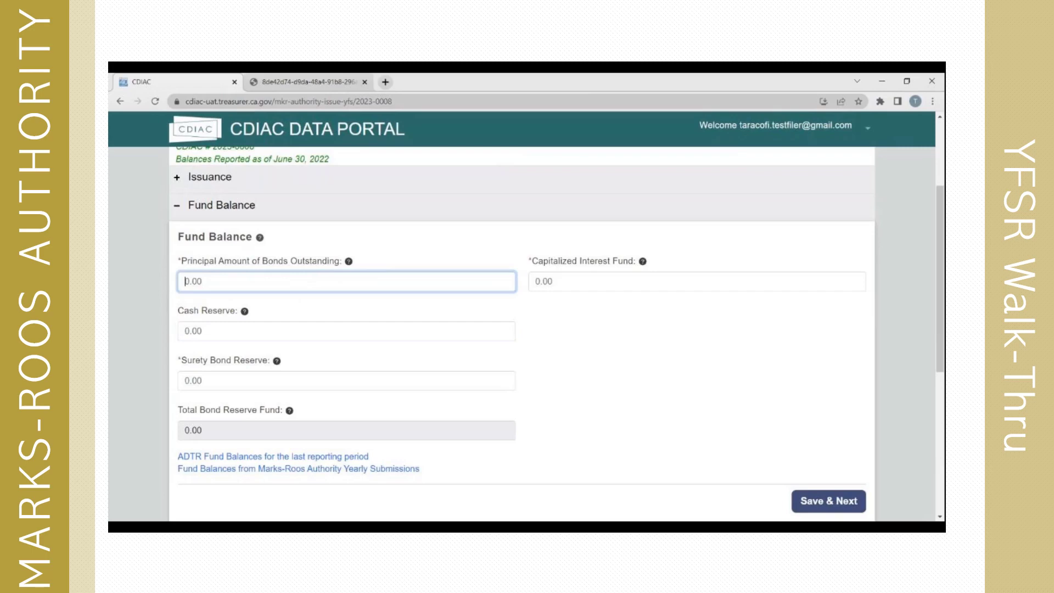
pyautogui.write('9,000,000')
pyautogui.click(384, 265)
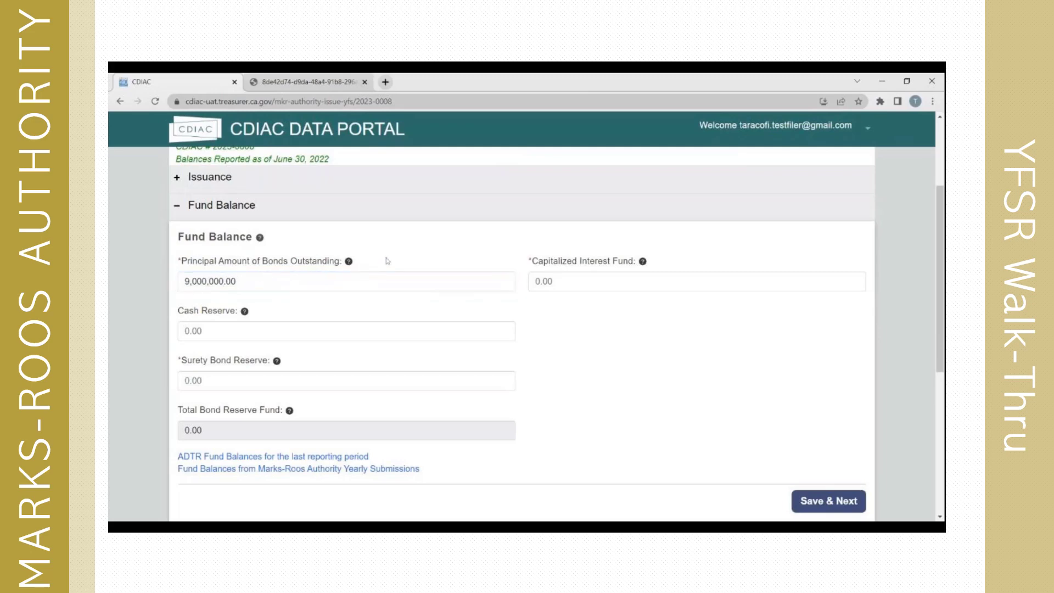
pyautogui.scroll(2, 386, 260)
pyautogui.click(177, 233)
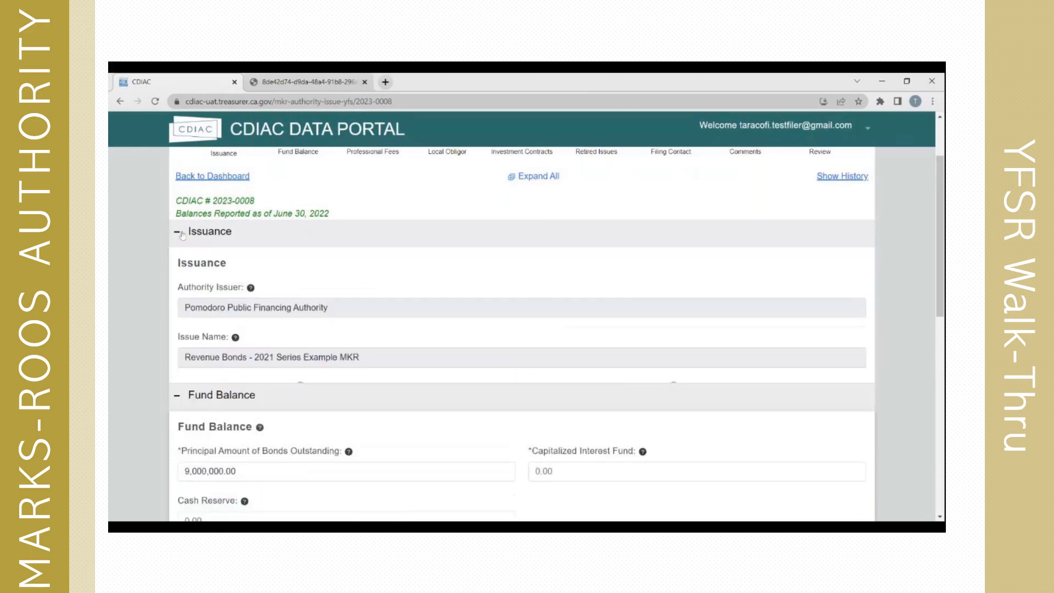
pyautogui.scroll(-3, 245, 292)
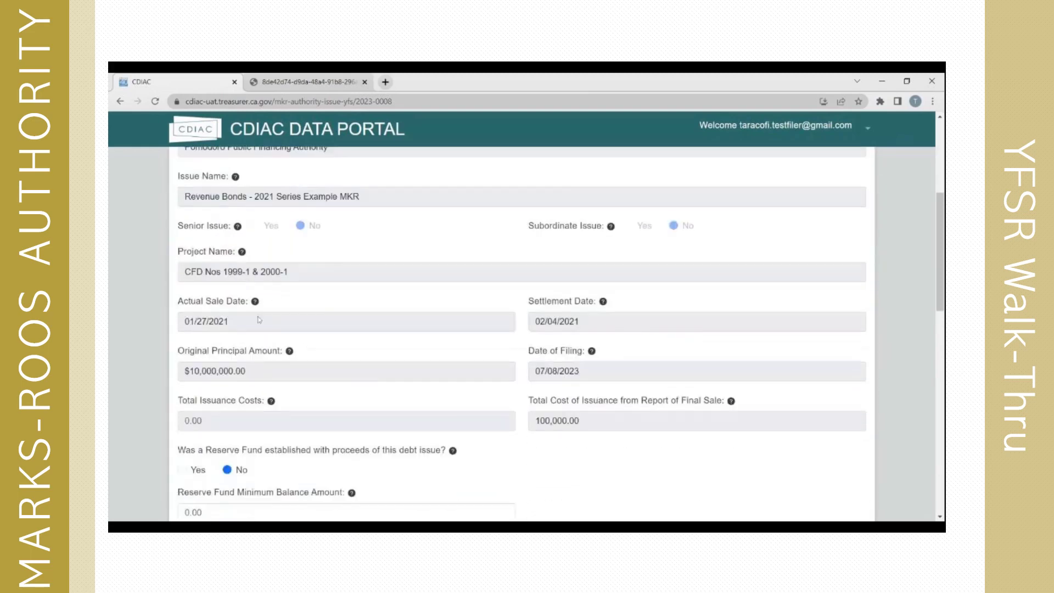
pyautogui.scroll(-4, 203, 378)
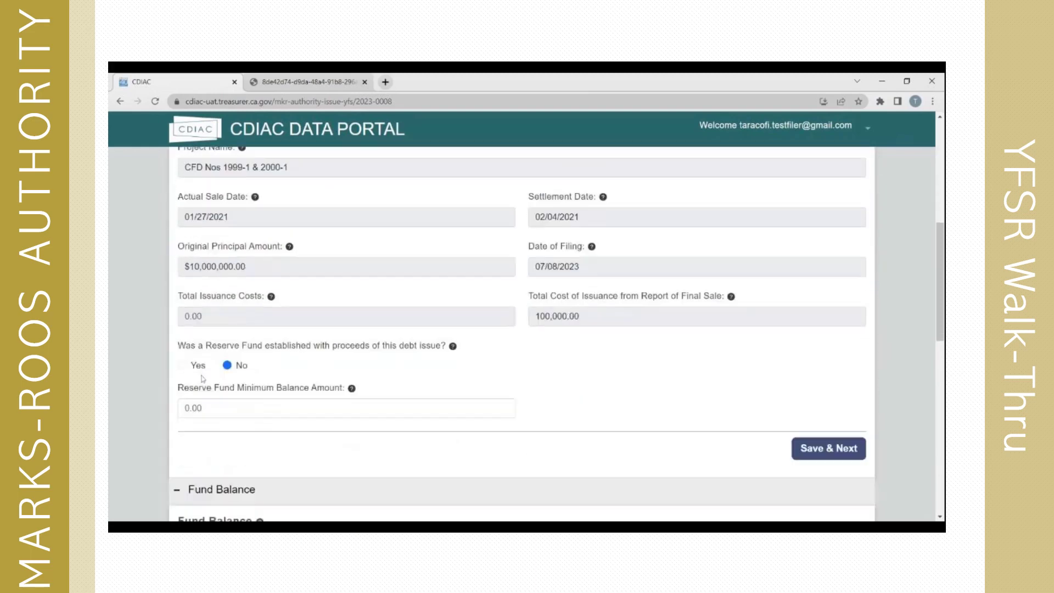
pyautogui.scroll(-4, 202, 379)
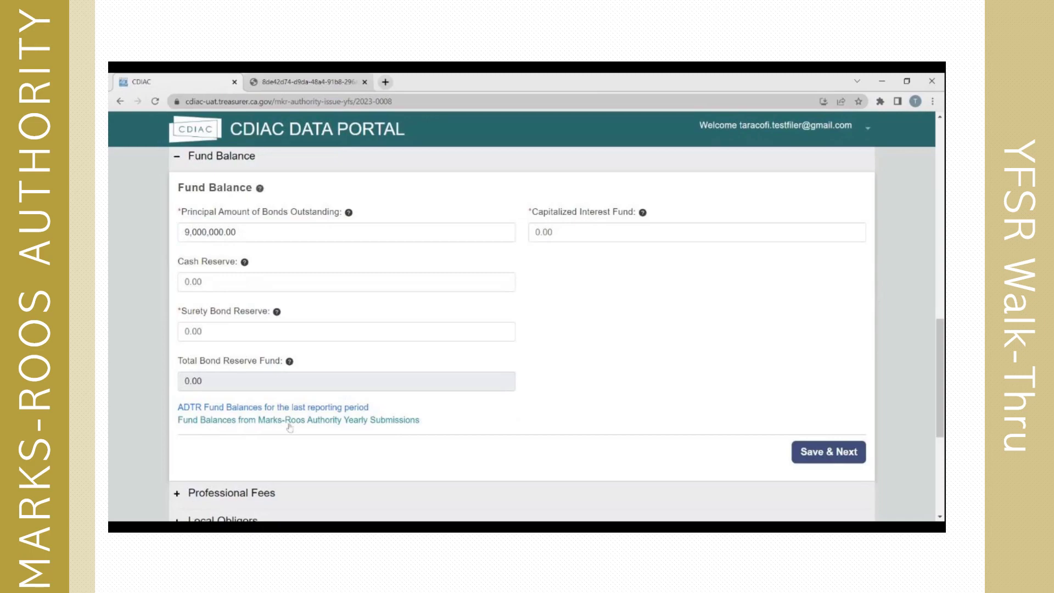
# - Review the Marks-Roos prior yearly fund balances, then pass through the reserve fields
pyautogui.click(323, 421)
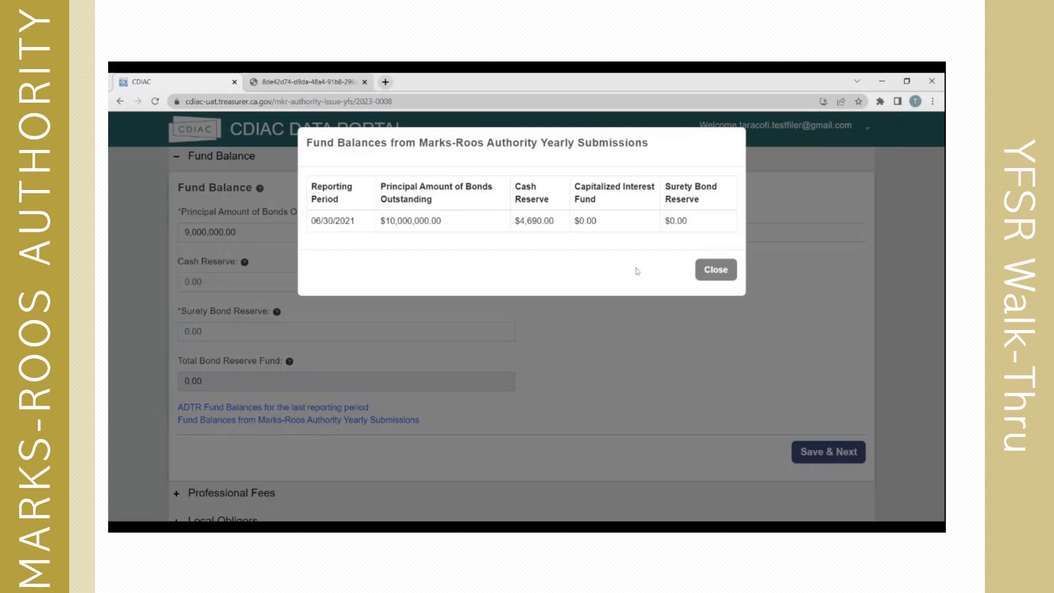
pyautogui.click(717, 270)
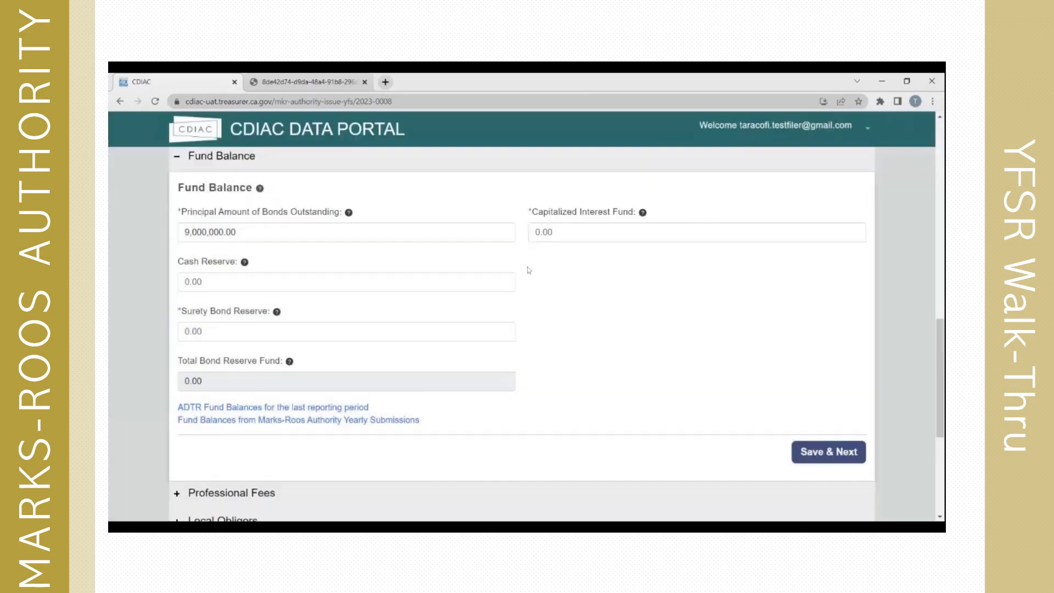
pyautogui.click(537, 232)
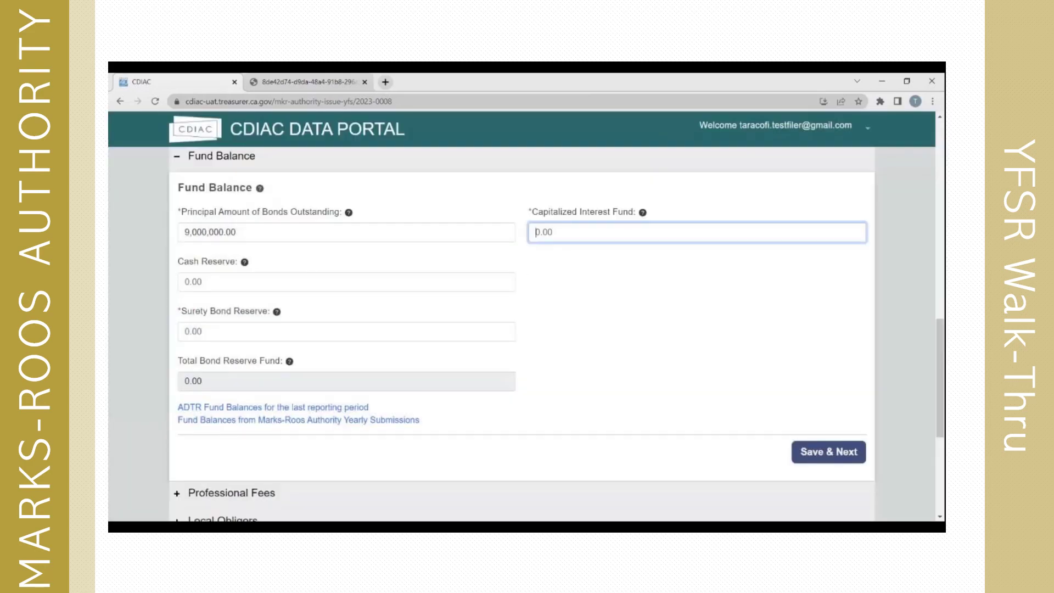
pyautogui.click(186, 282)
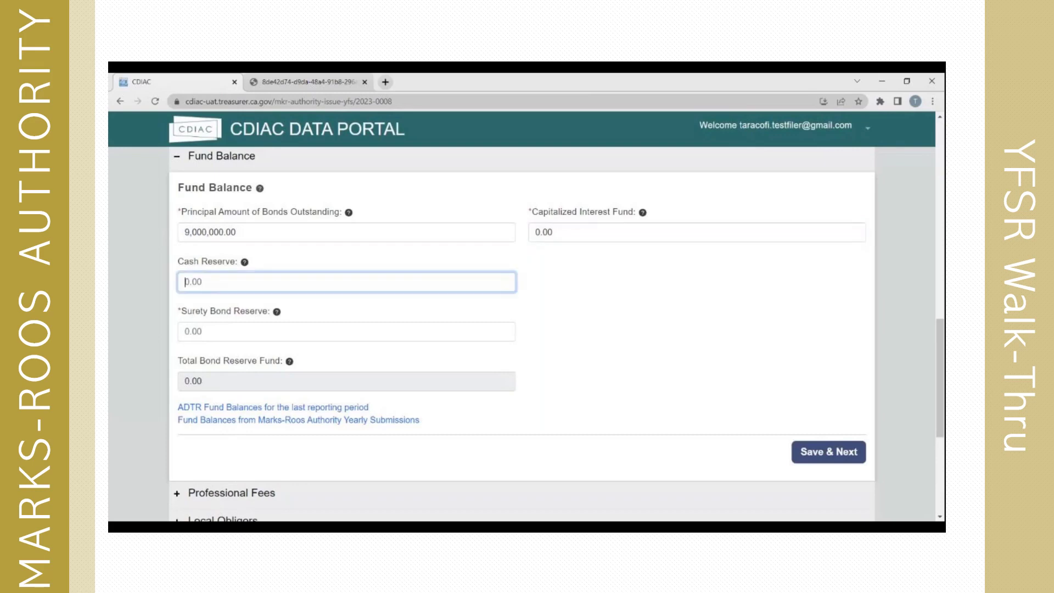
pyautogui.click(185, 331)
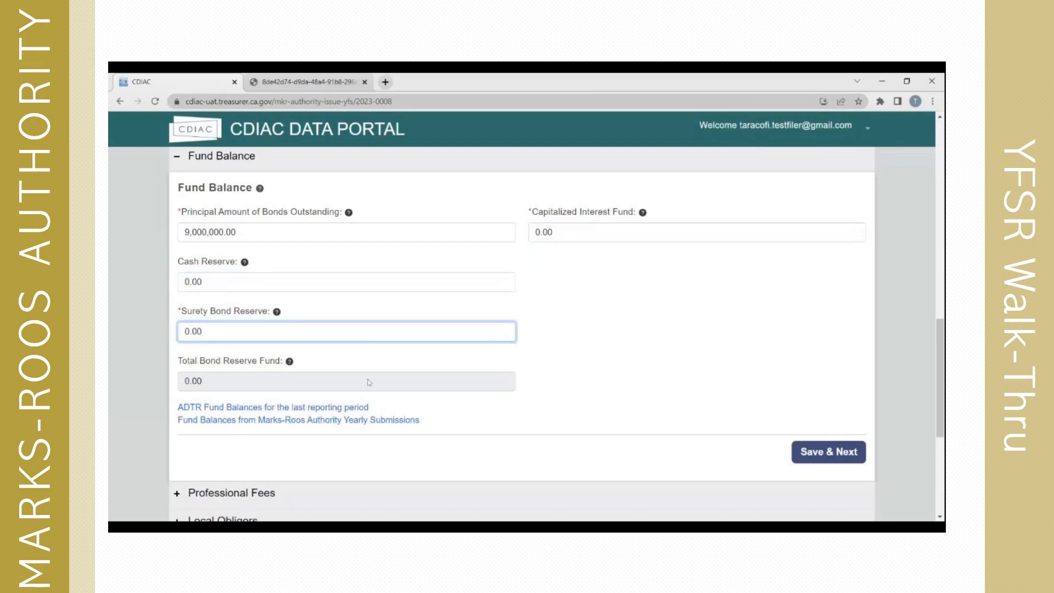
pyautogui.click(632, 406)
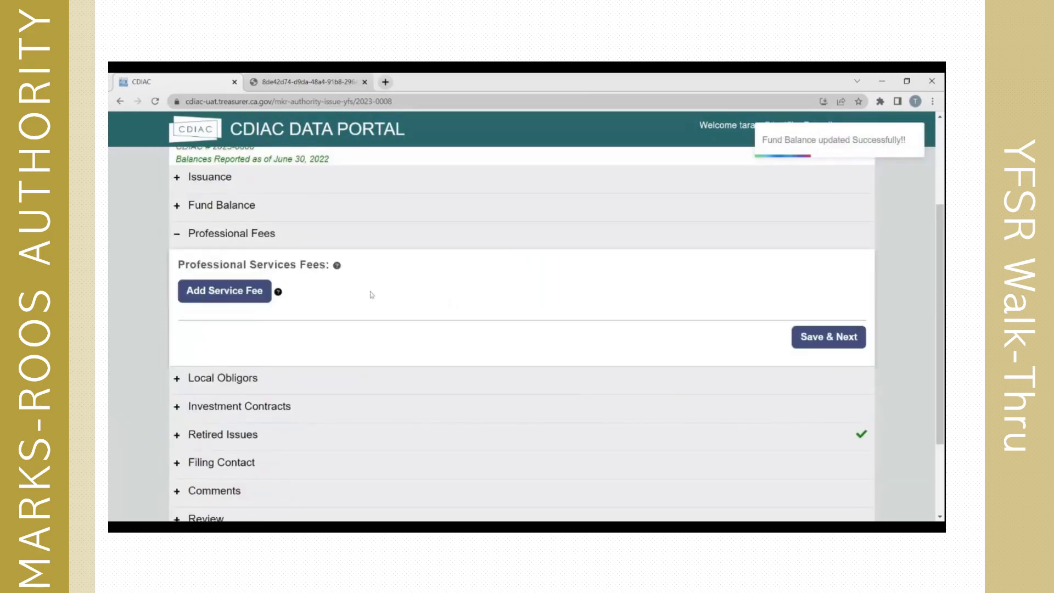
# - Add an Administration professional service fee of $1,000
pyautogui.click(236, 294)
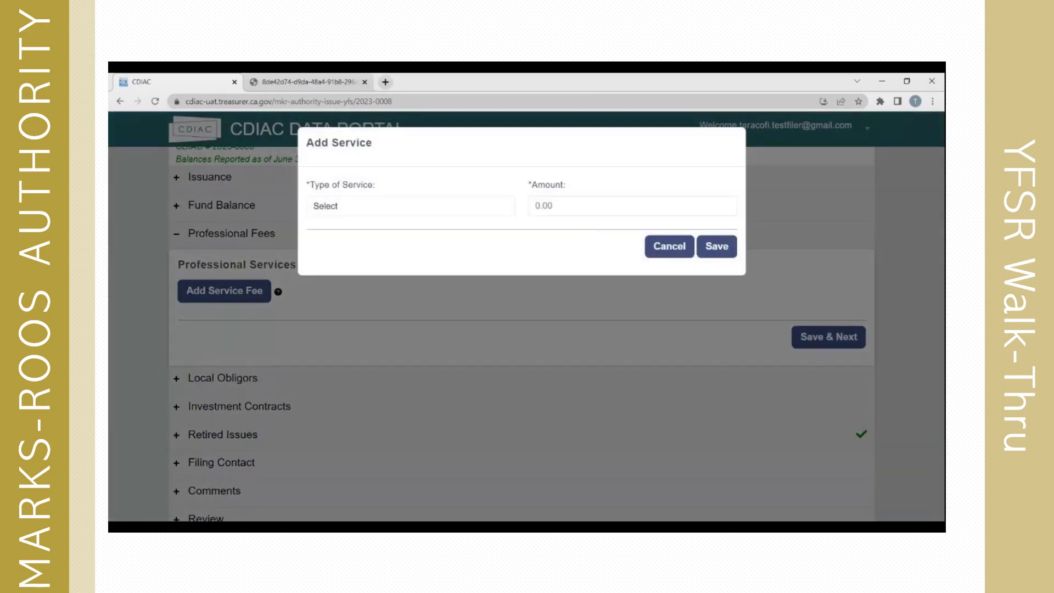
pyautogui.click(482, 213)
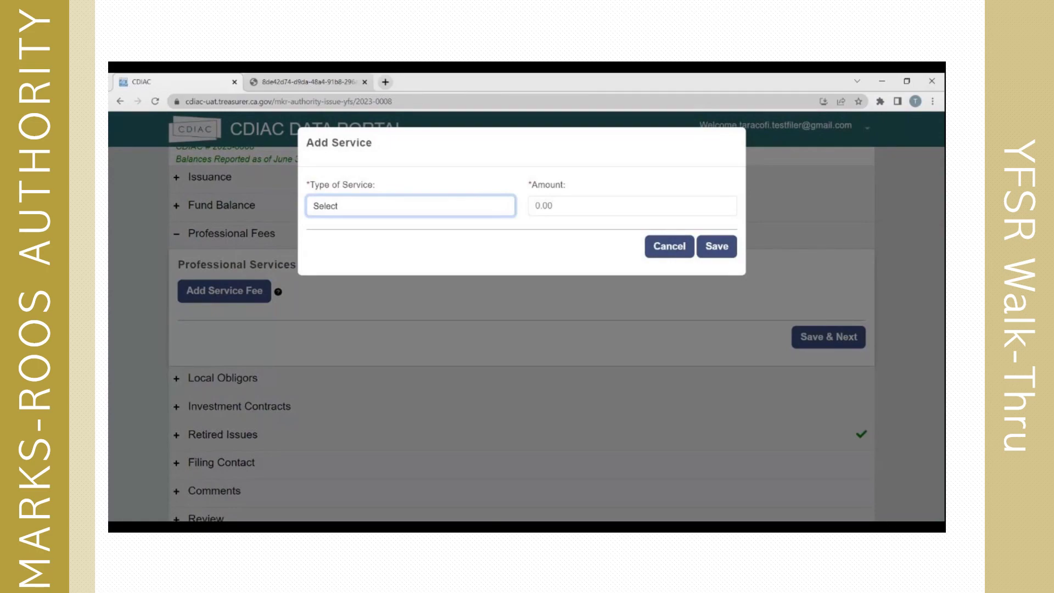
pyautogui.press('Down')
pyautogui.press('Tab')
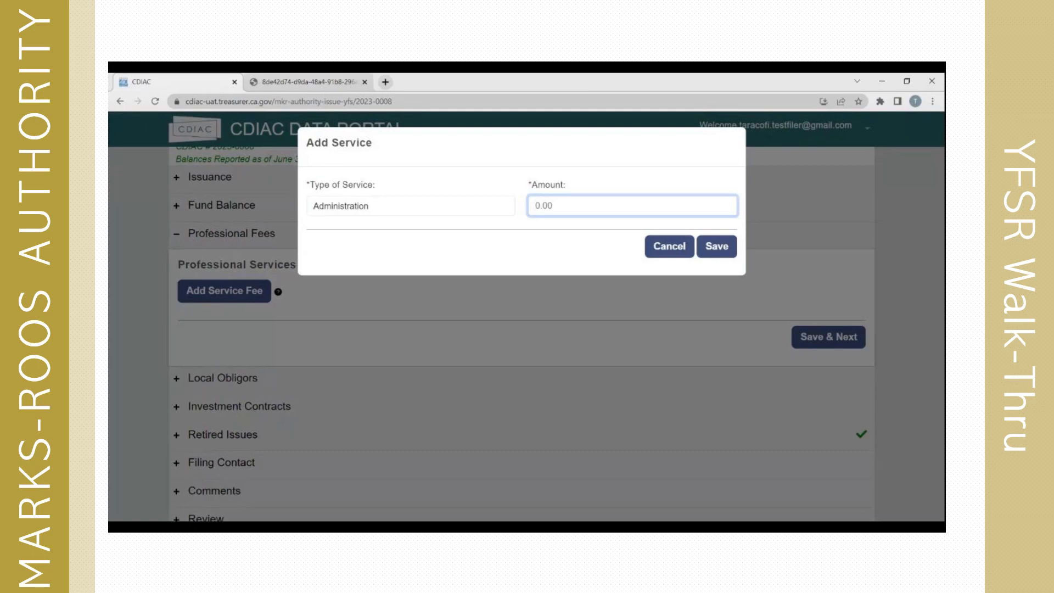
pyautogui.write('1000')
pyautogui.click(720, 248)
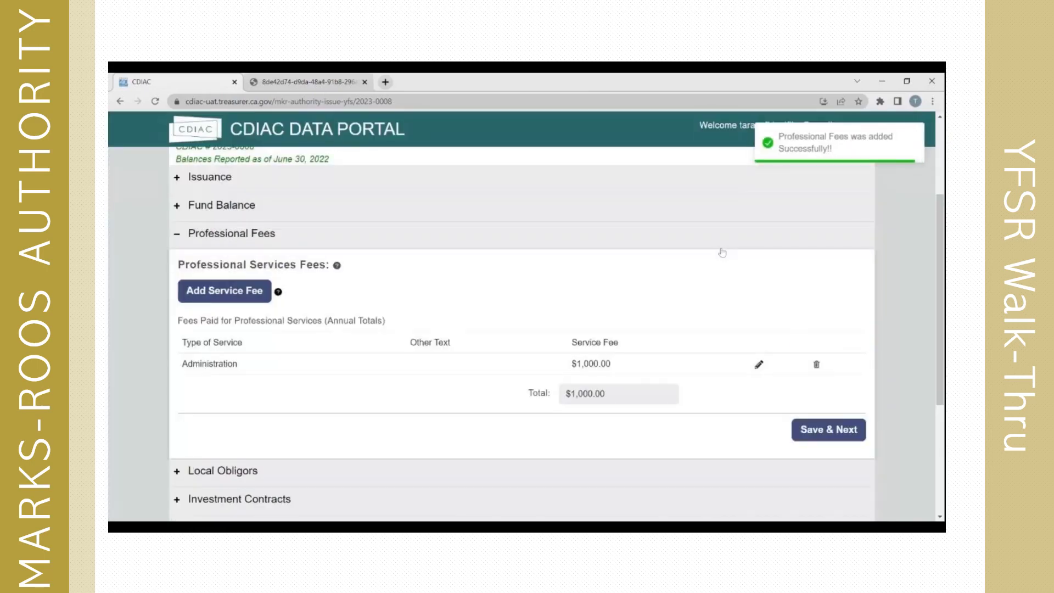
# - Add a $500 Arbitrage Calculation fee and save the Professional Fees section
pyautogui.click(246, 295)
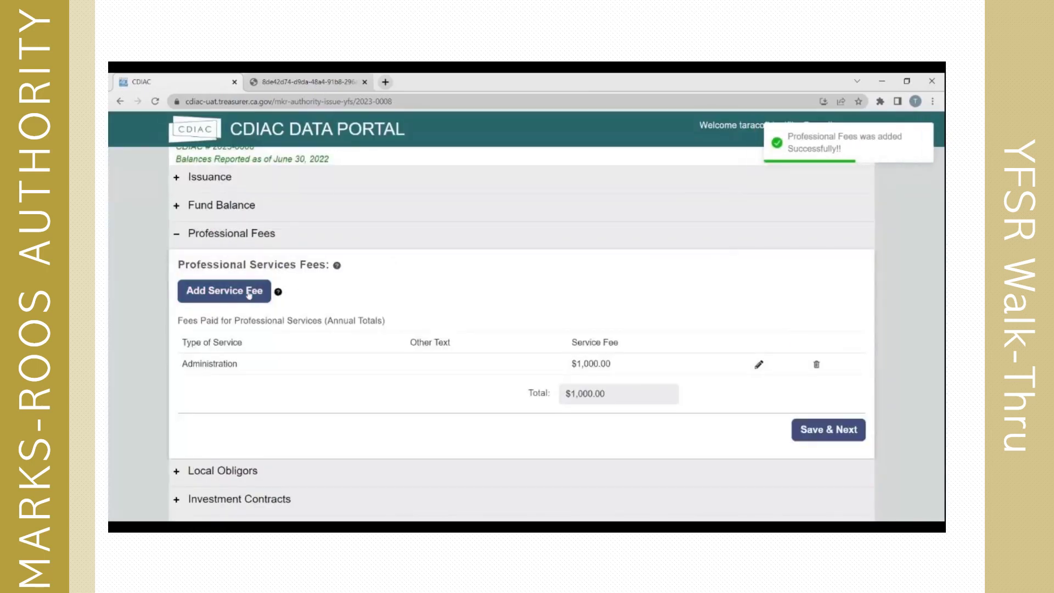
pyautogui.click(345, 214)
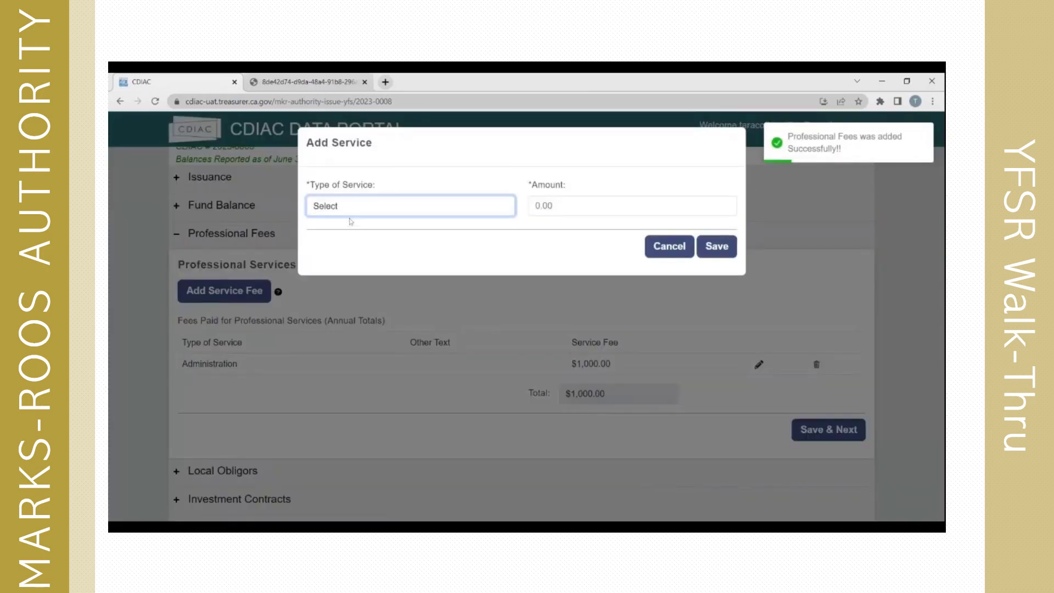
pyautogui.click(348, 219)
pyautogui.click(536, 206)
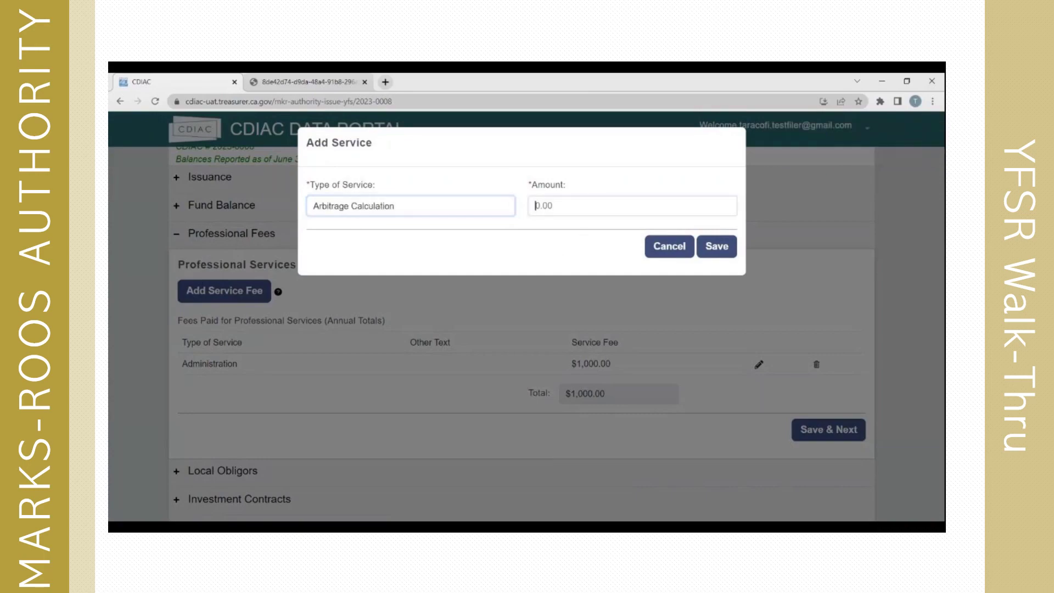
pyautogui.click(535, 206)
pyautogui.write('500')
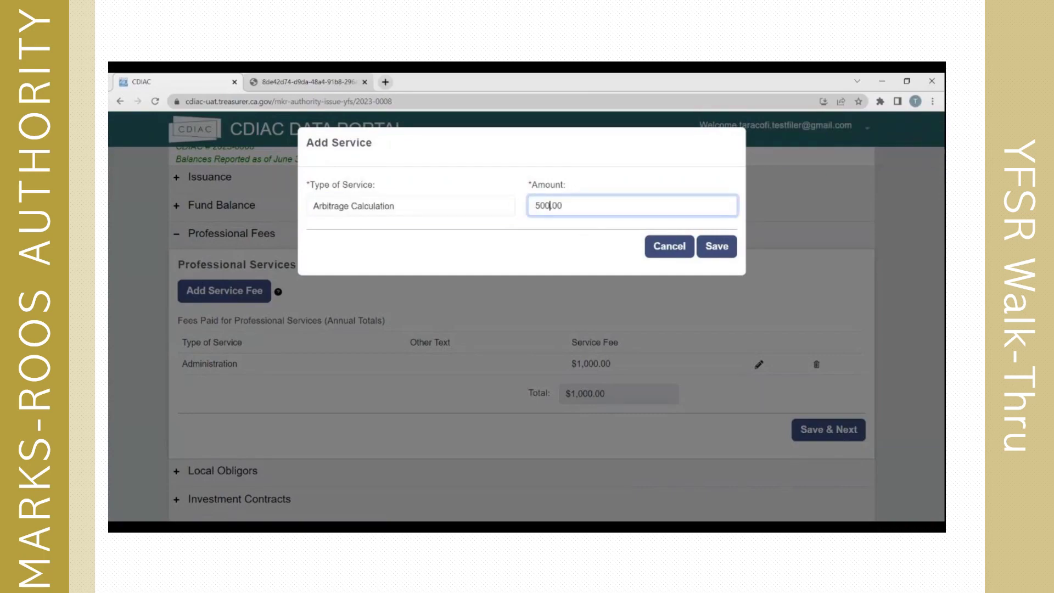
pyautogui.press('Right')
pyautogui.click(716, 252)
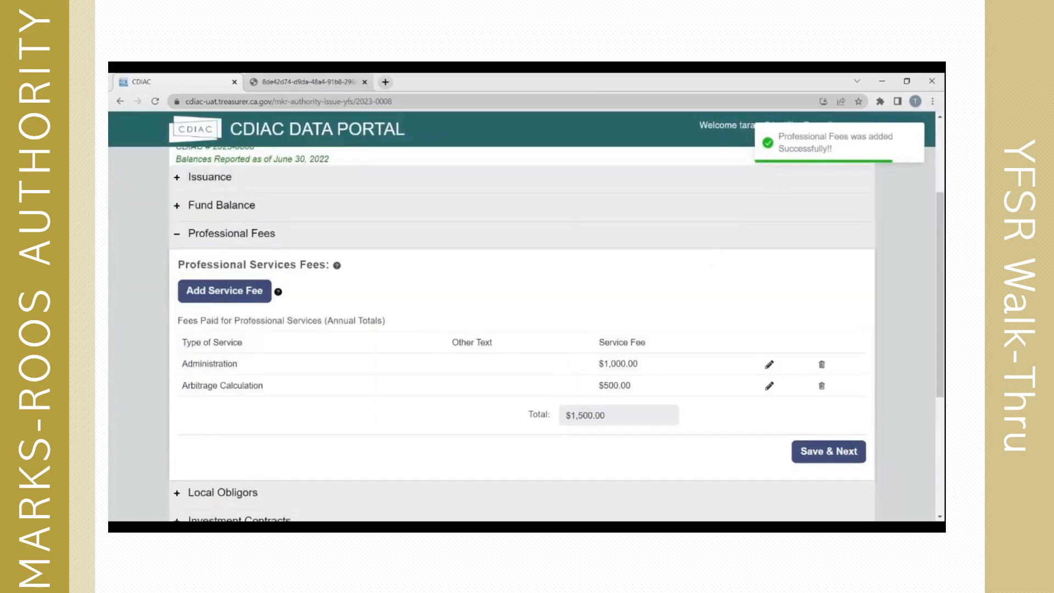
pyautogui.scroll(-1, 606, 282)
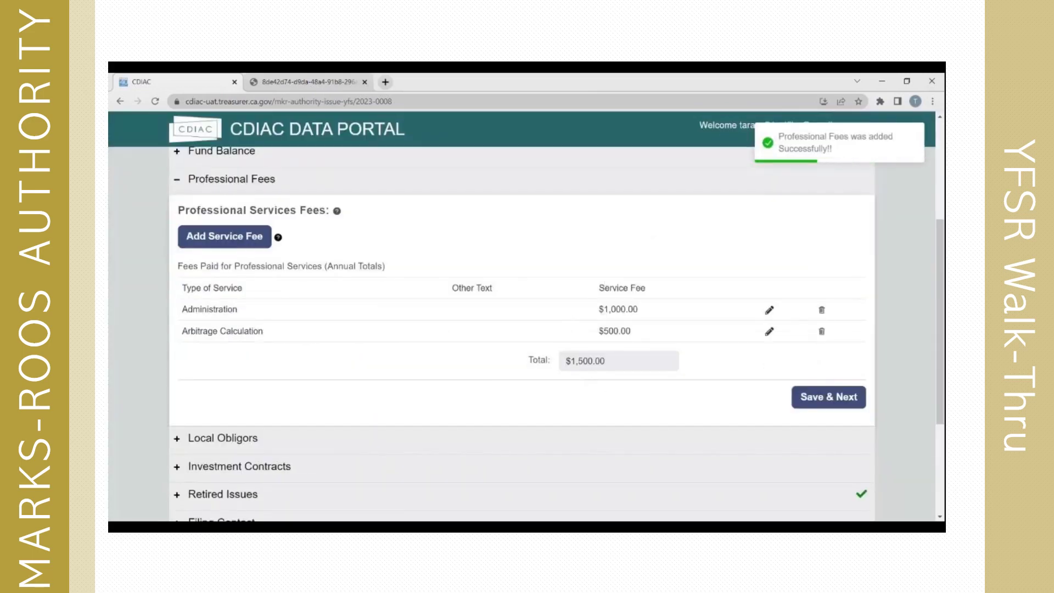
pyautogui.scroll(-1, 442, 346)
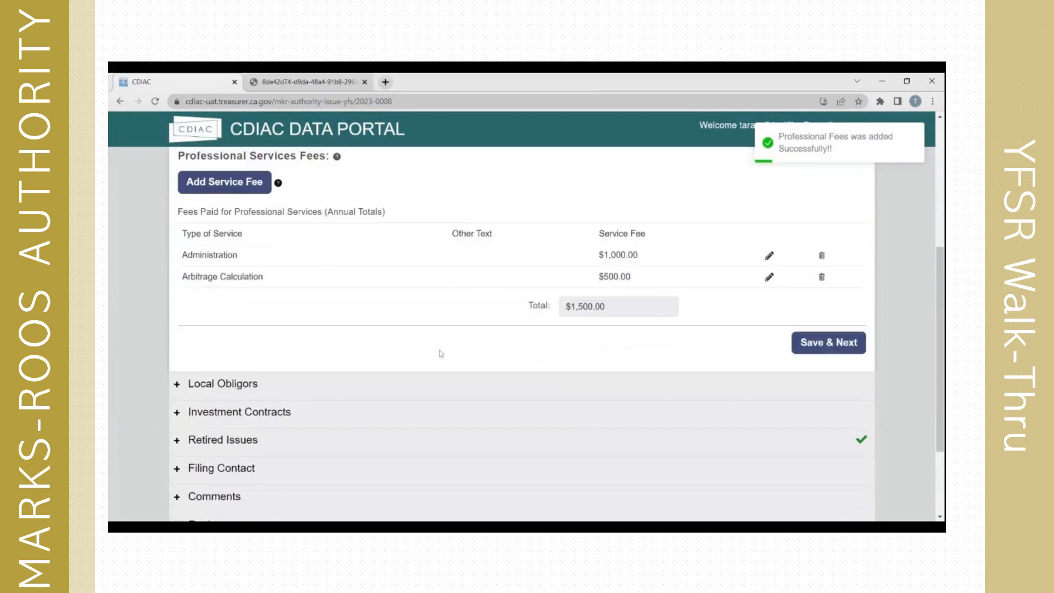
pyautogui.click(810, 344)
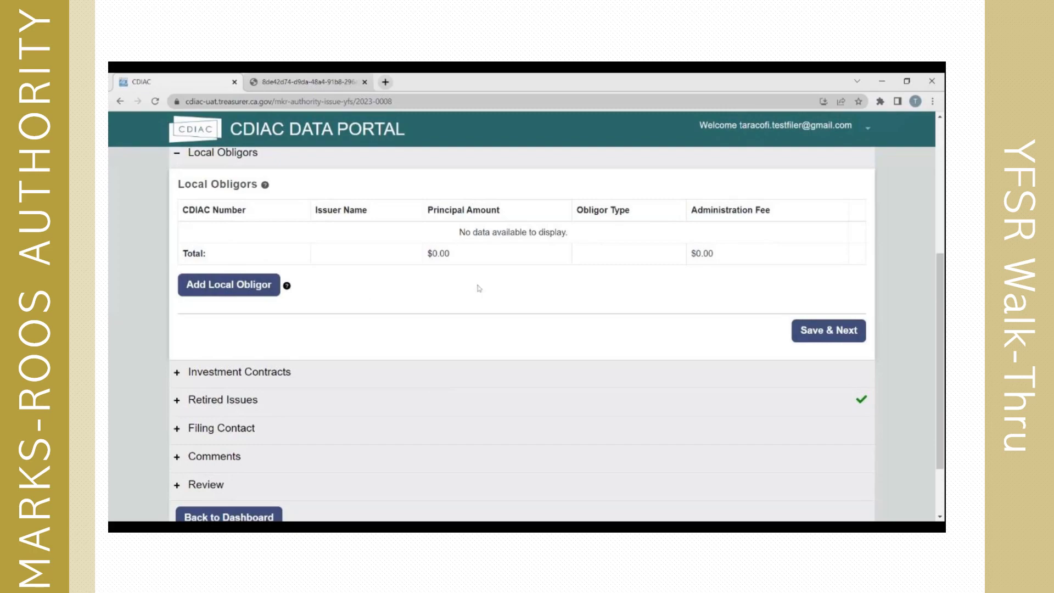
# - Add local obligor CDIAC # 2023-0009 with a $2,000 administration fee
pyautogui.click(259, 291)
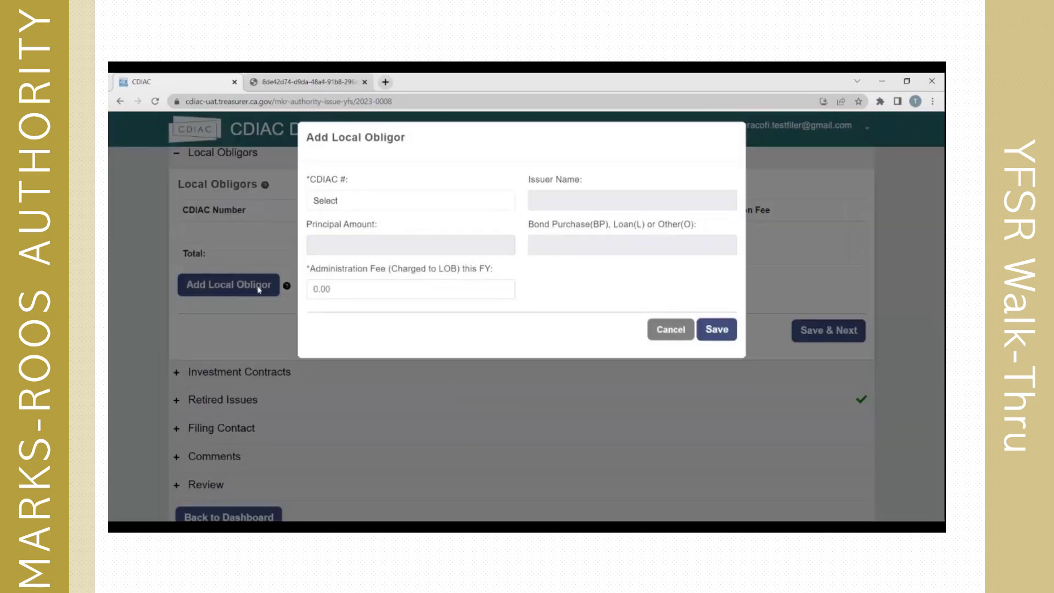
pyautogui.click(395, 208)
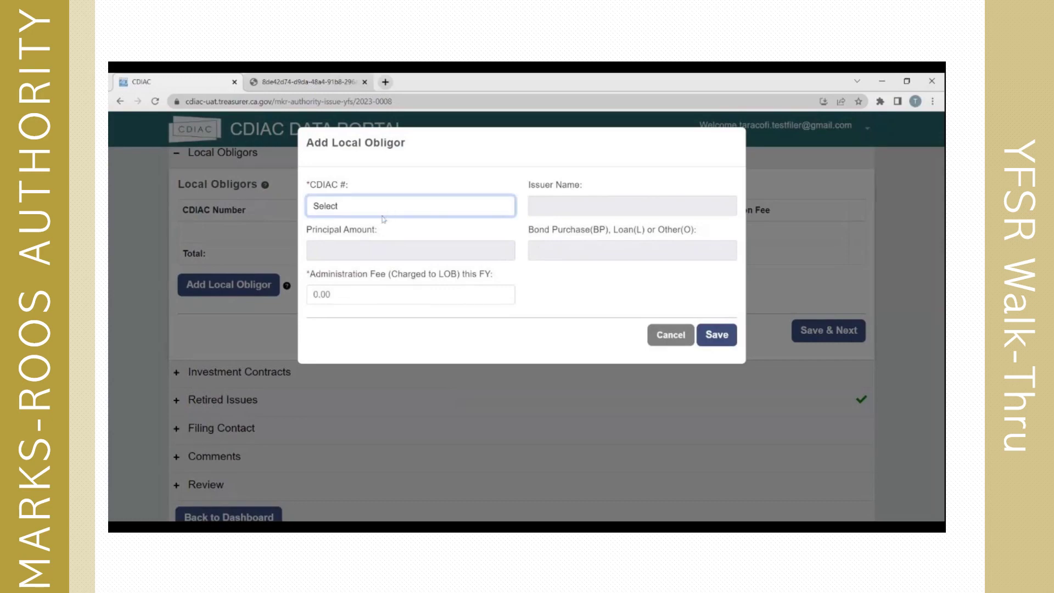
pyautogui.write('2023-0009')
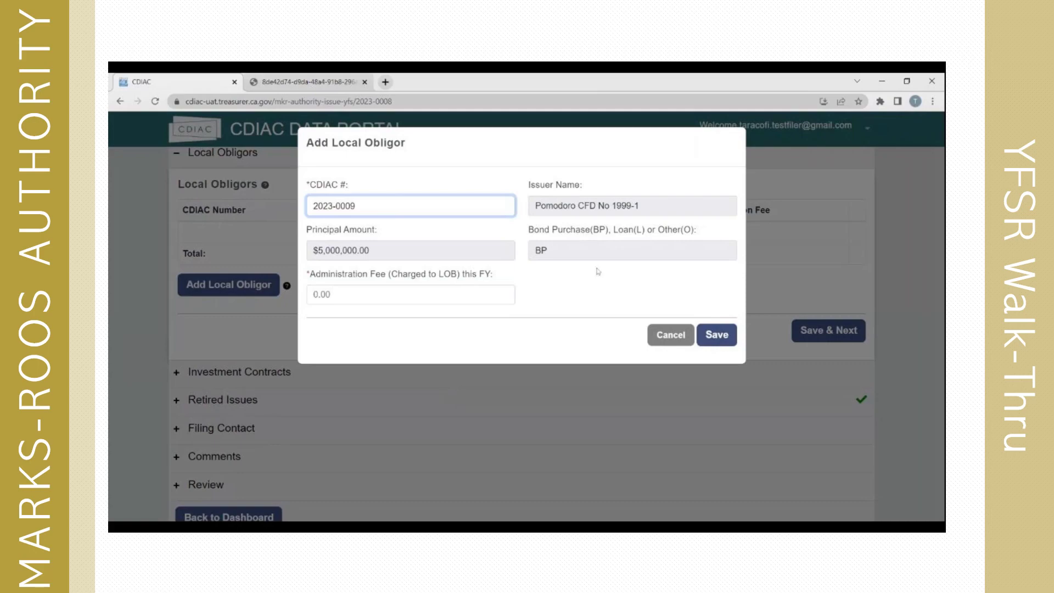
pyautogui.press('Tab')
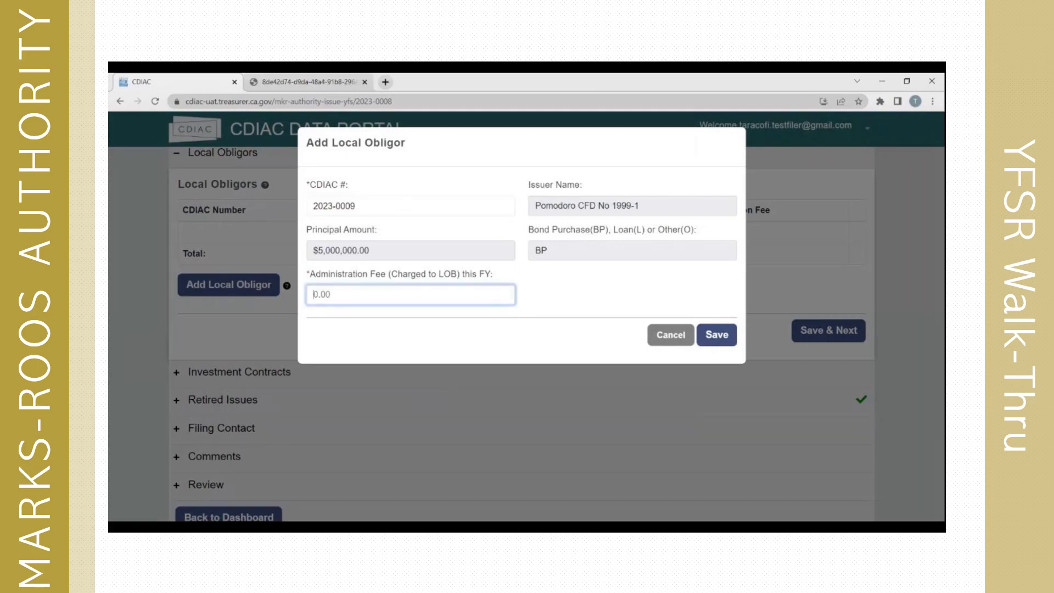
pyautogui.write('2000')
pyautogui.click(717, 337)
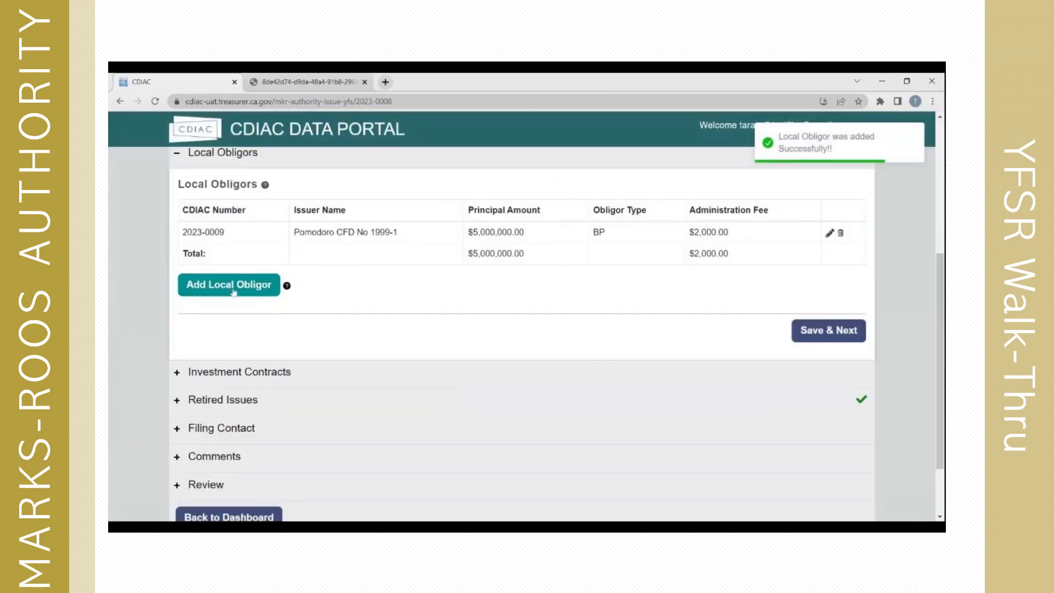
# - Add local obligor 2023-0010 with a $1,000 fee and save the Local Obligors section
pyautogui.click(233, 289)
pyautogui.click(424, 206)
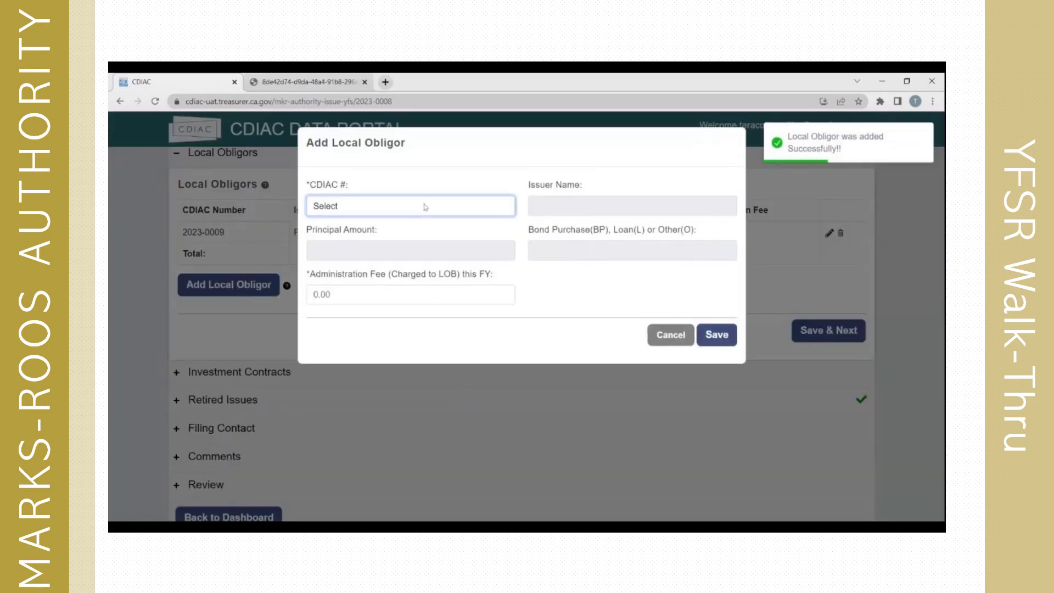
pyautogui.click(413, 224)
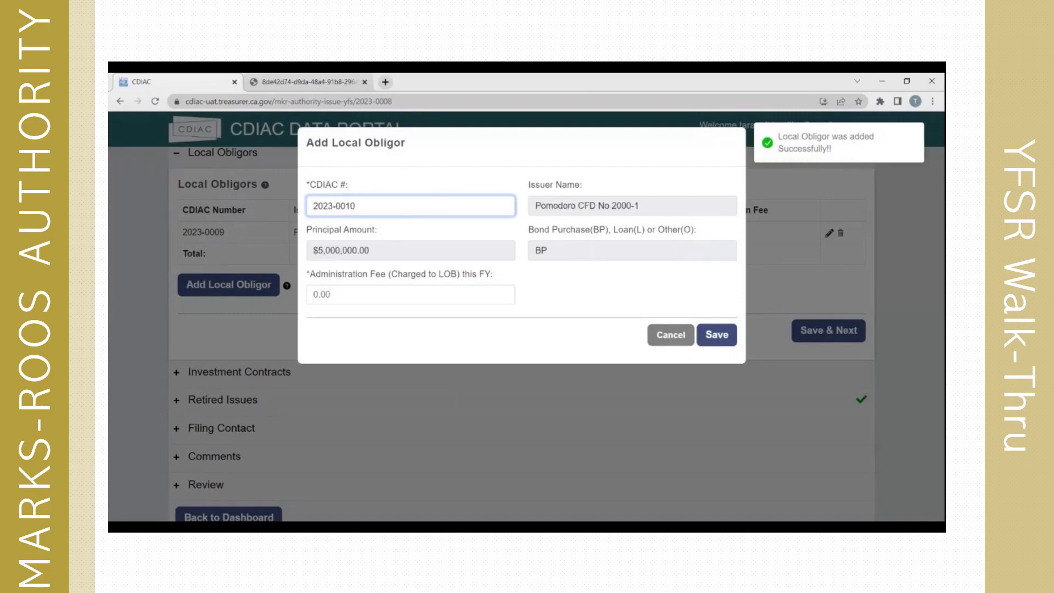
pyautogui.click(314, 294)
pyautogui.write('1,00')
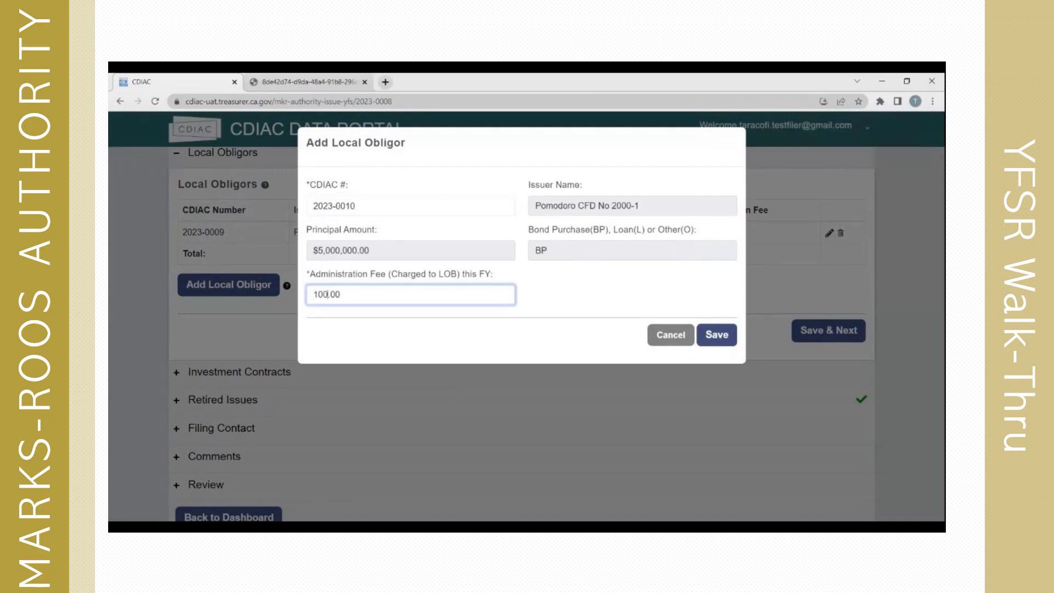
pyautogui.write('0')
pyautogui.click(717, 339)
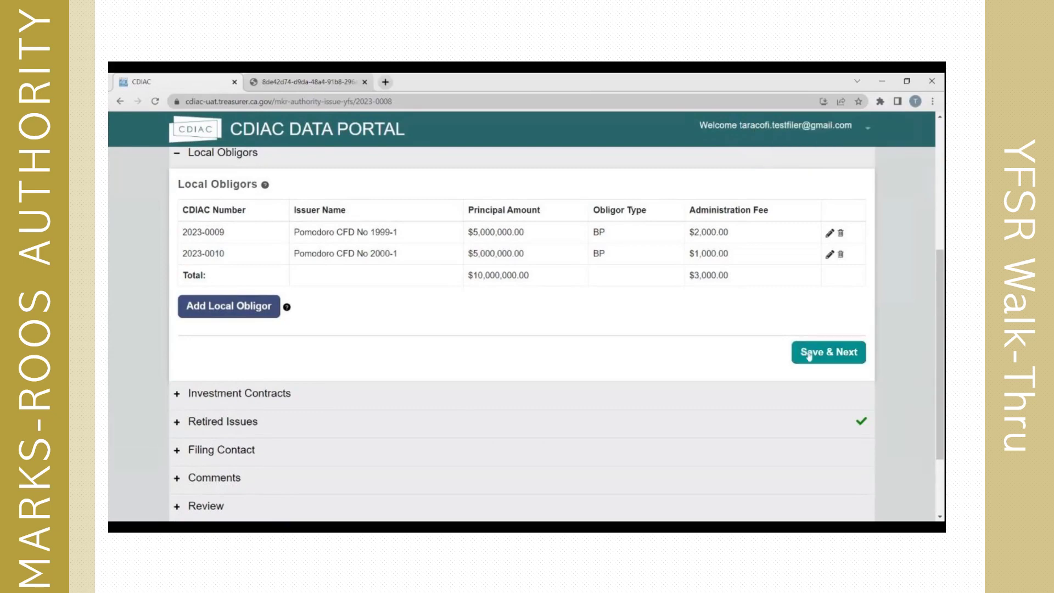
pyautogui.click(809, 354)
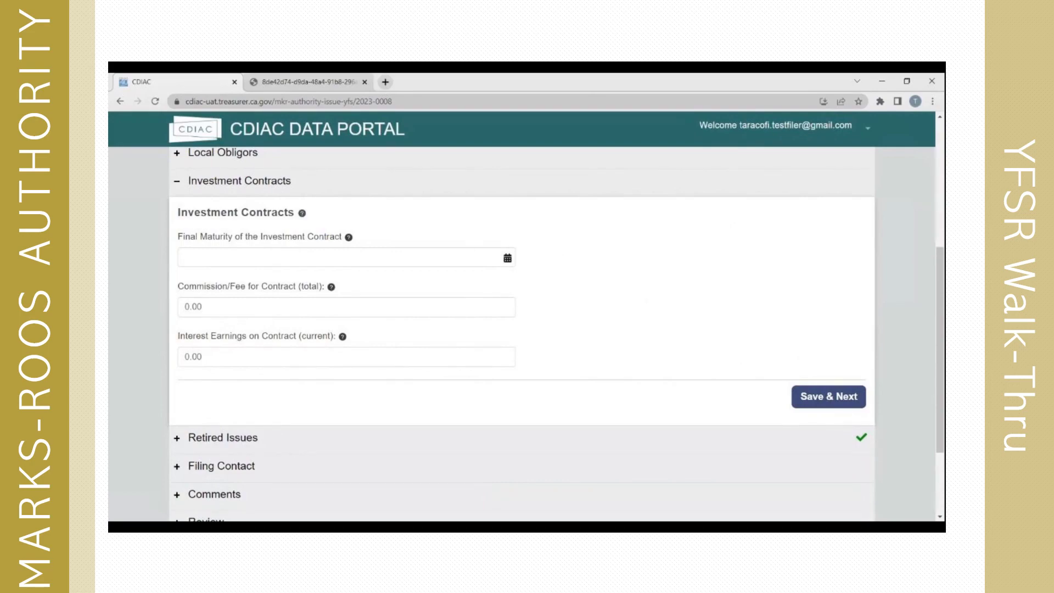
pyautogui.click(392, 258)
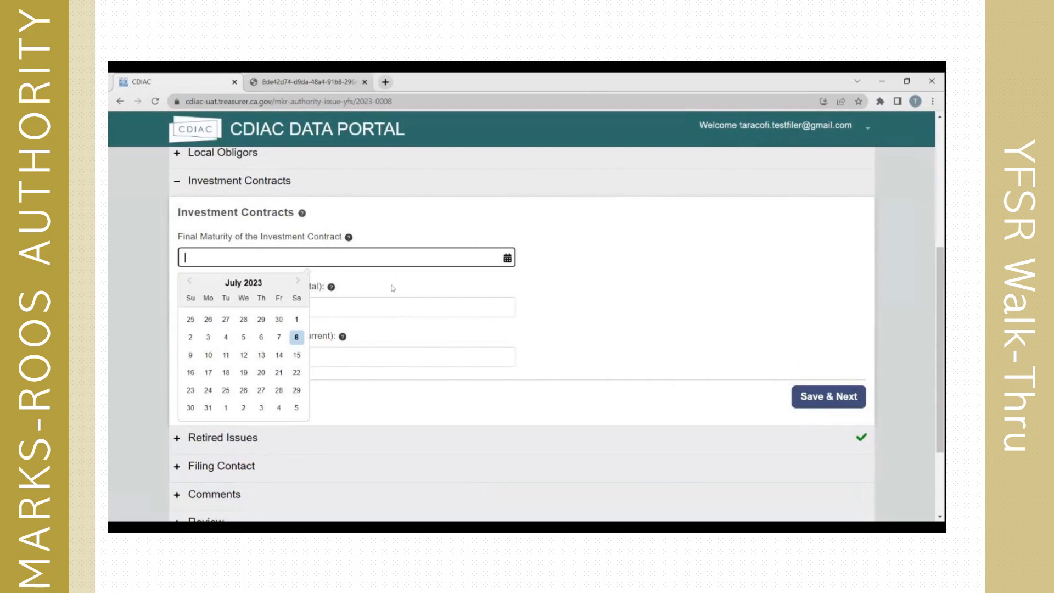
pyautogui.click(392, 288)
pyautogui.click(187, 307)
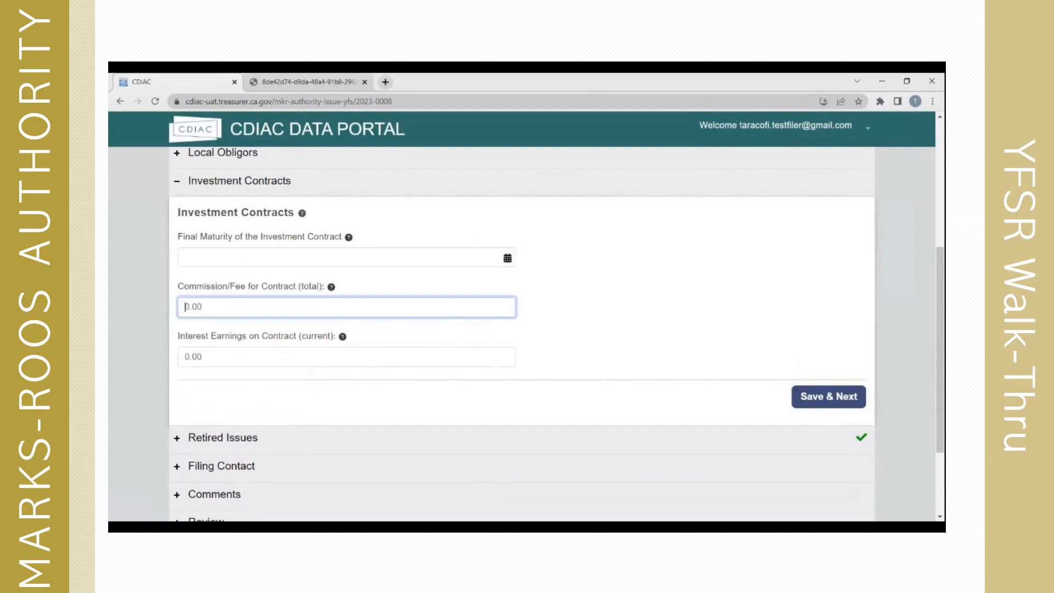
pyautogui.click(566, 336)
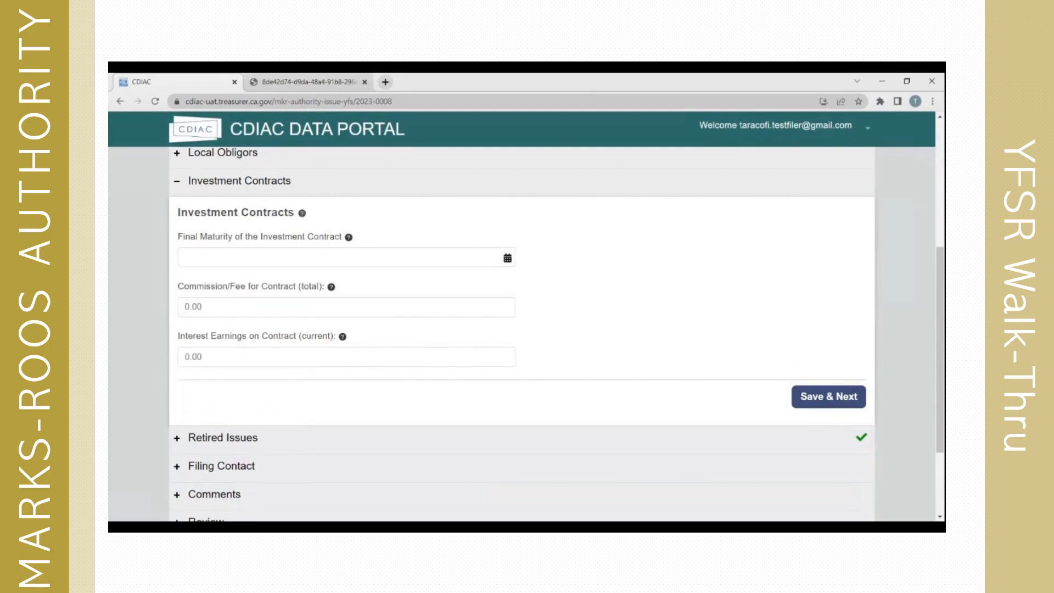
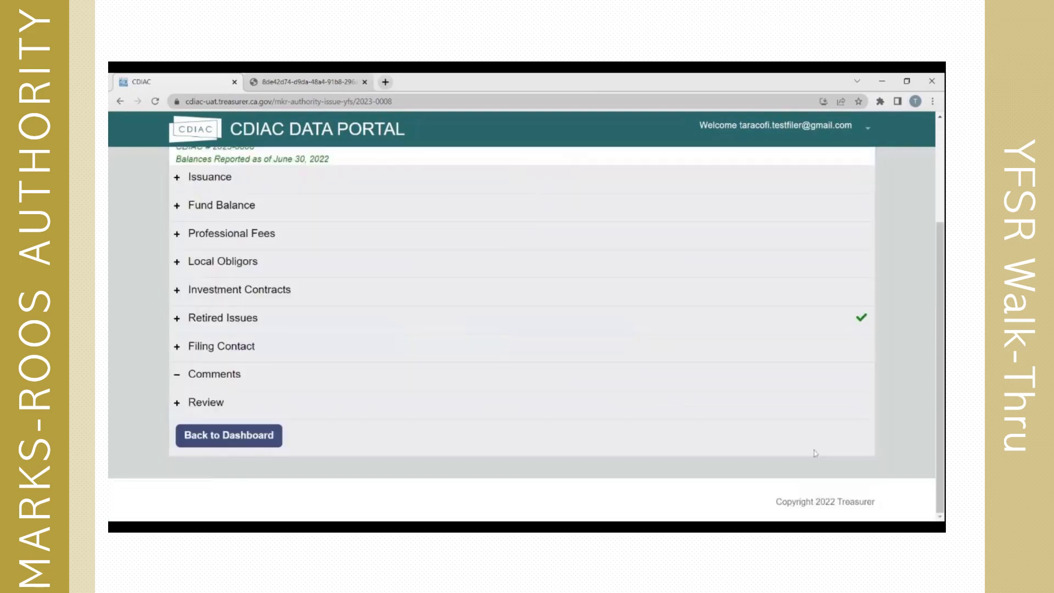
# - Save the Comments section with no comment and advance to the Review summary
pyautogui.scroll(-2, 579, 329)
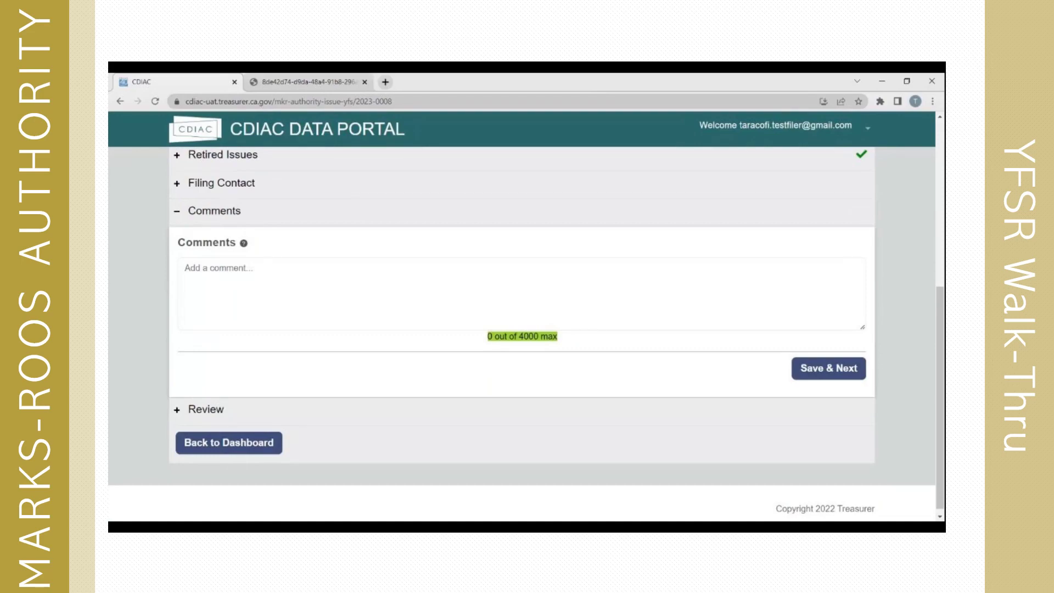
pyautogui.click(820, 377)
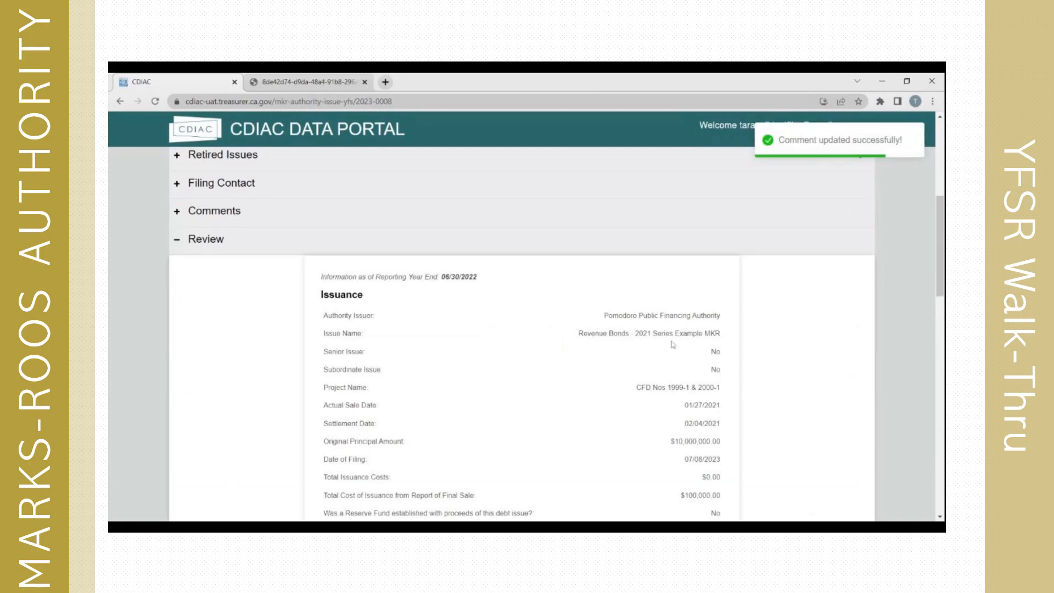
# - Review every section of report 2023-0008, then validate and submit it
pyautogui.scroll(-2, 673, 344)
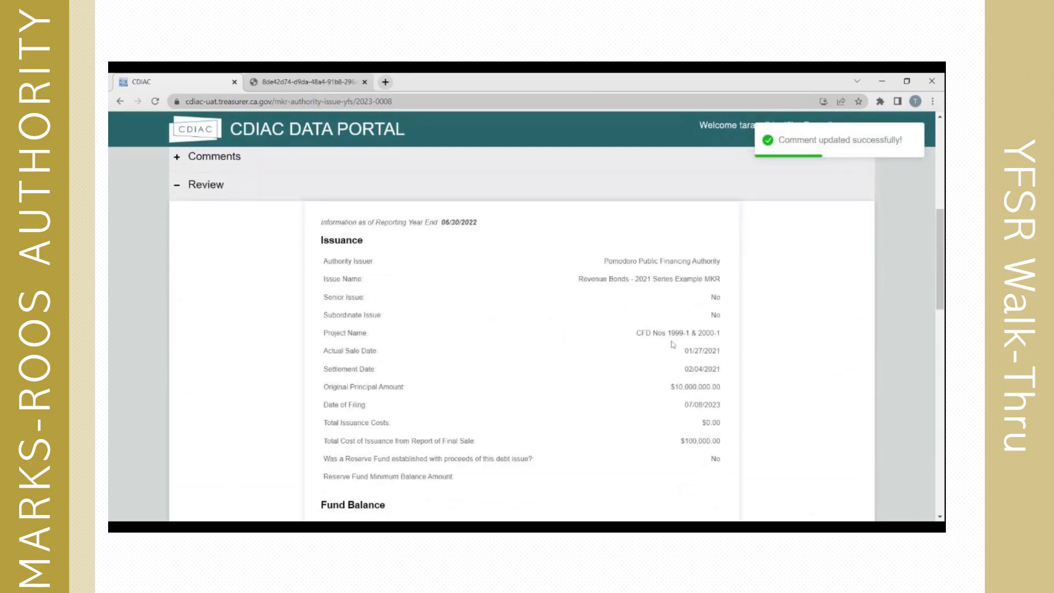
pyautogui.scroll(-2, 673, 344)
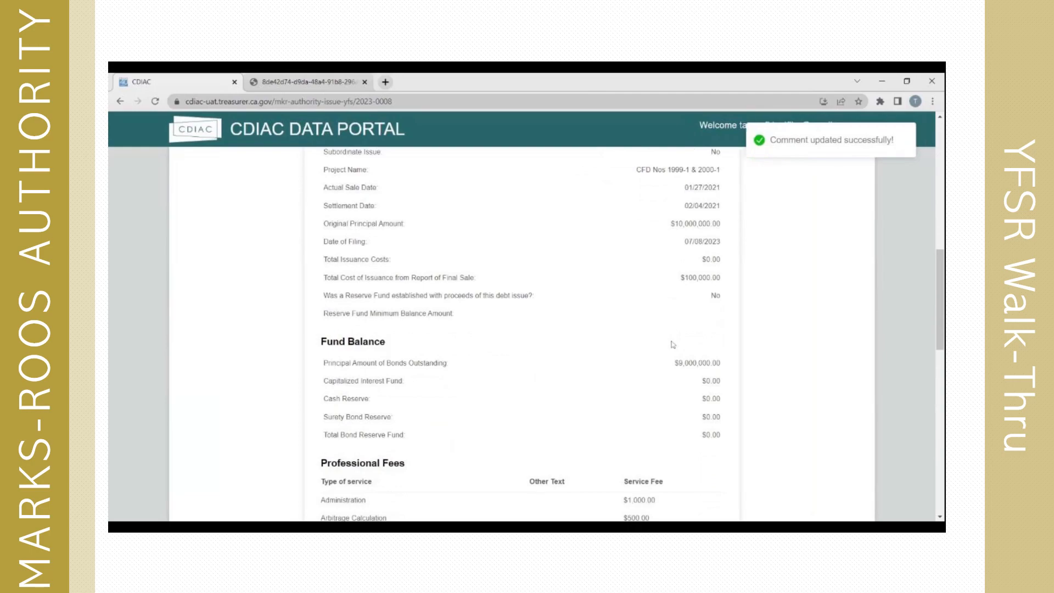
pyautogui.scroll(-2, 673, 344)
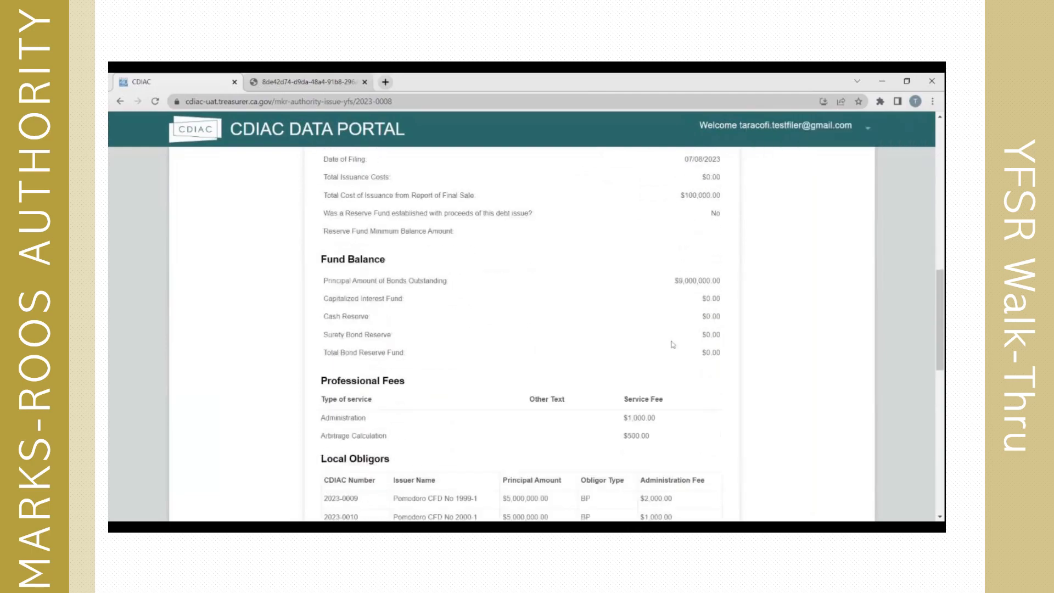
pyautogui.scroll(-2, 672, 344)
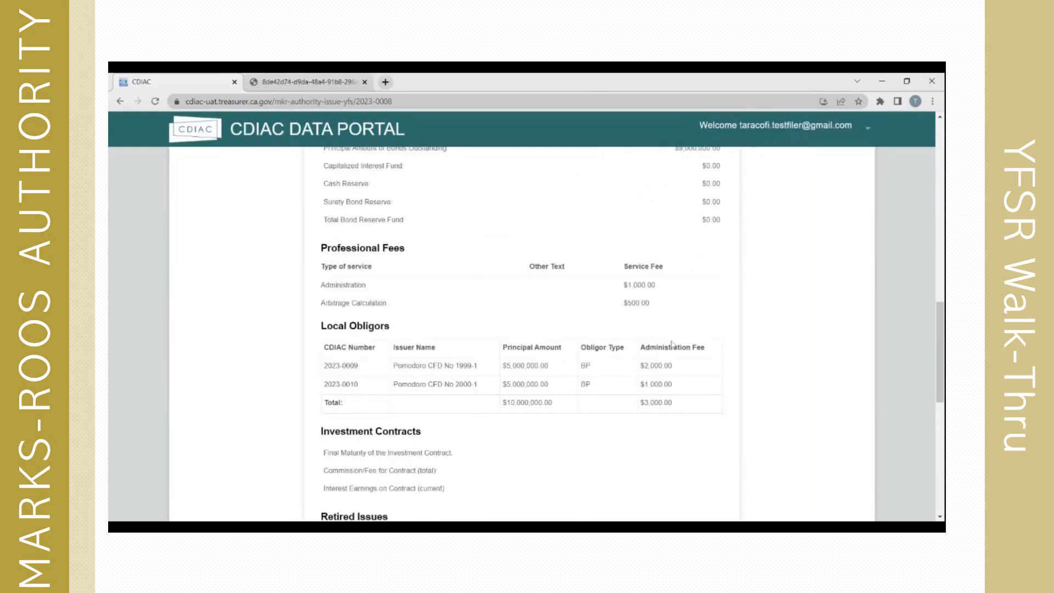
pyautogui.scroll(-2, 671, 344)
pyautogui.scroll(-5, 673, 345)
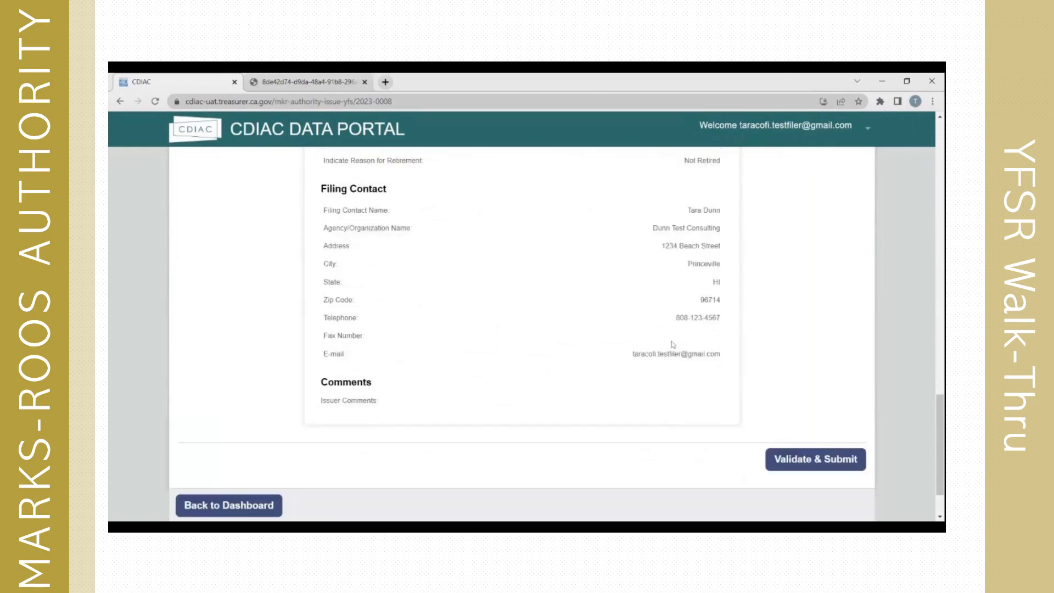
pyautogui.scroll(-1, 673, 344)
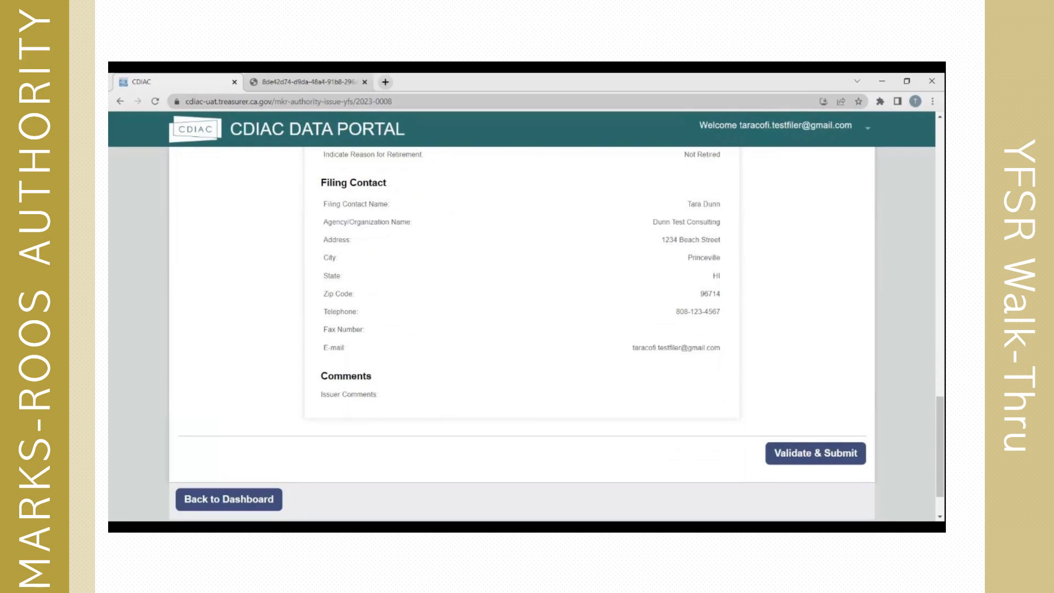
pyautogui.click(809, 455)
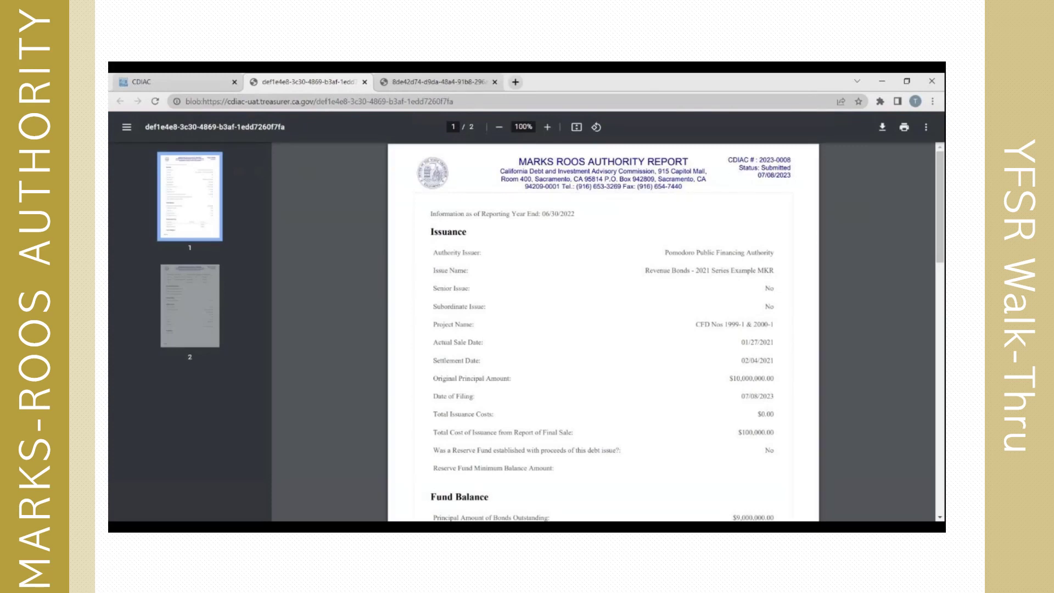
# - Check the PDF shows report 2023-0008 Submitted on 07/08/2023, then return to the portal
pyautogui.moveTo(762, 167); pyautogui.dragTo(791, 176)
pyautogui.click(778, 201)
pyautogui.click(201, 86)
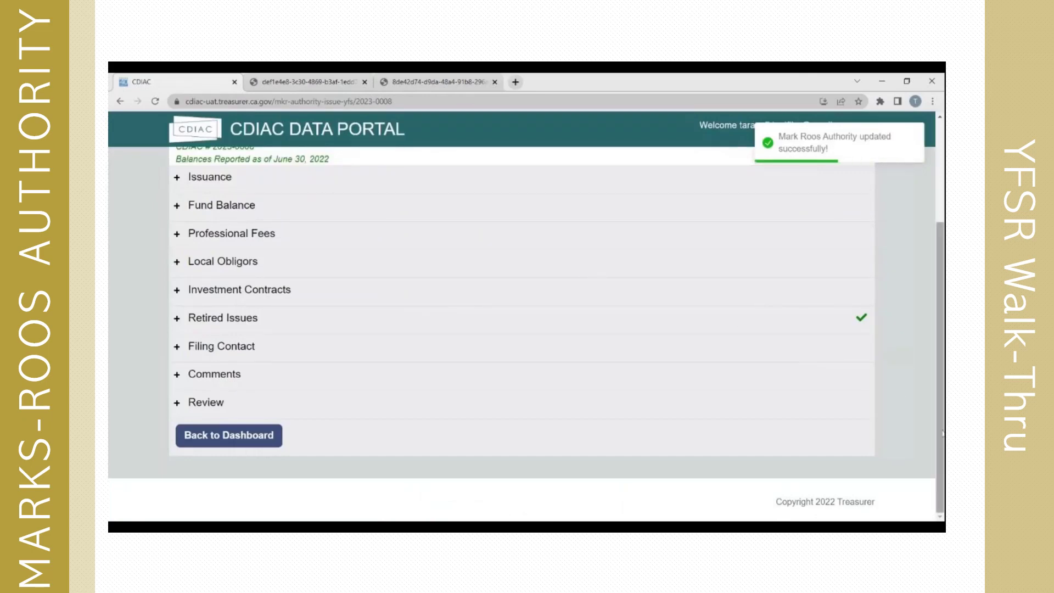
pyautogui.scroll(3, 943, 433)
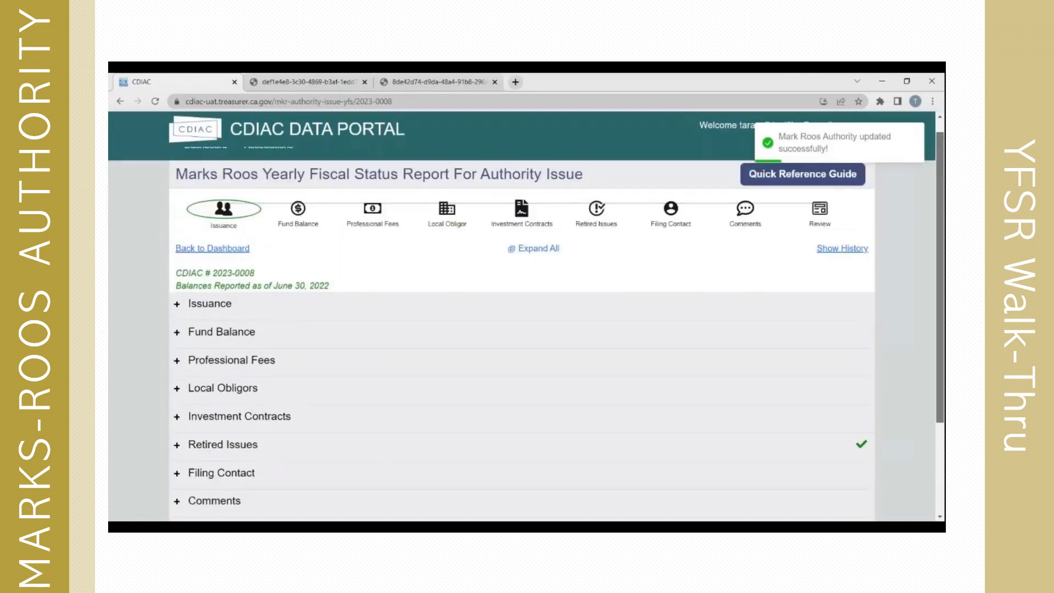
pyautogui.click(842, 248)
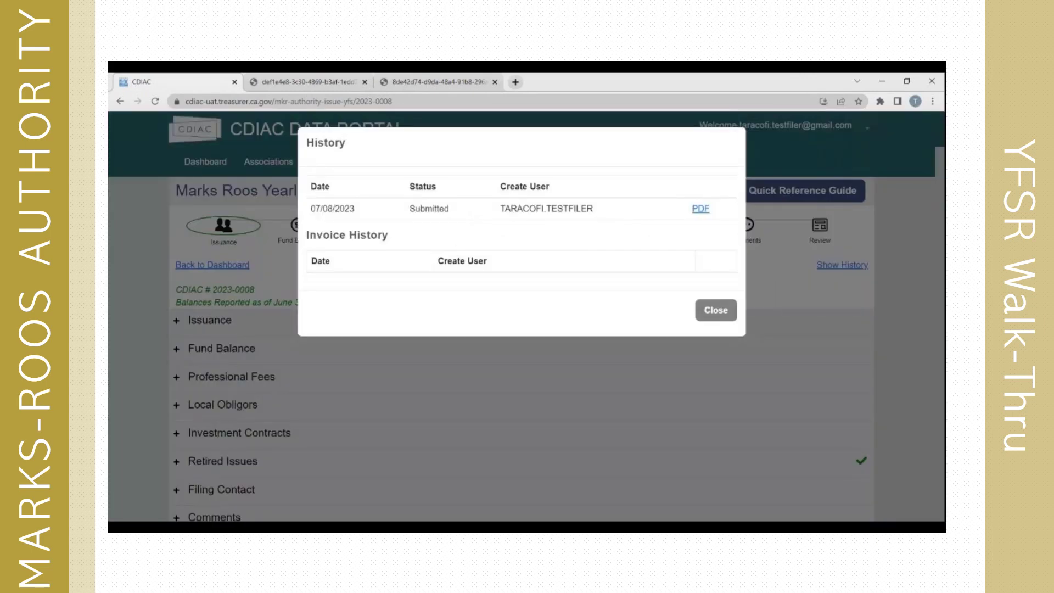
pyautogui.click(726, 317)
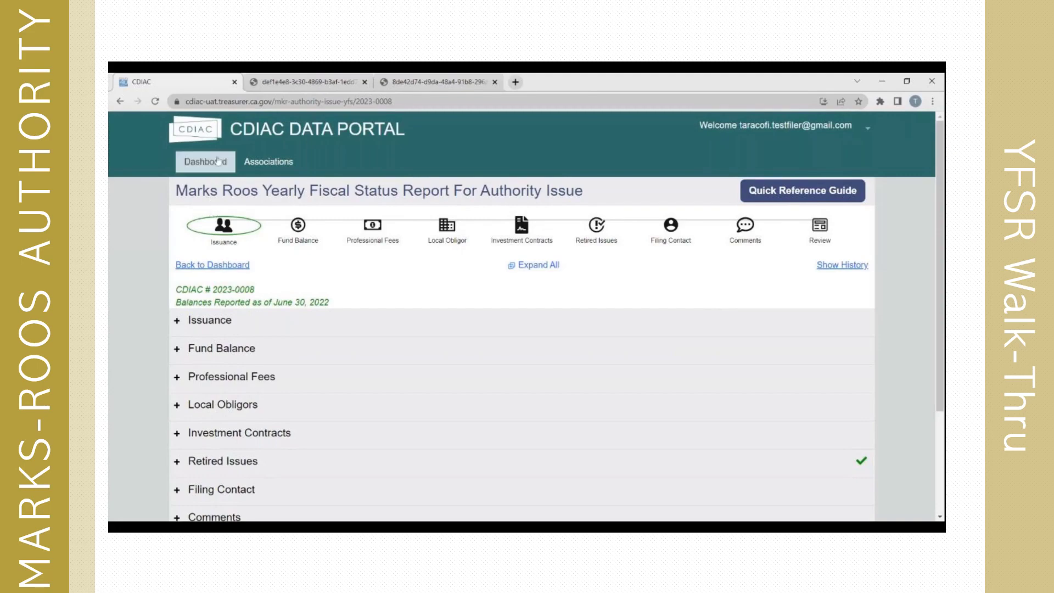
# - Go back to the dashboard and load issuer Pomodoro CFD No 2000-1
pyautogui.click(202, 137)
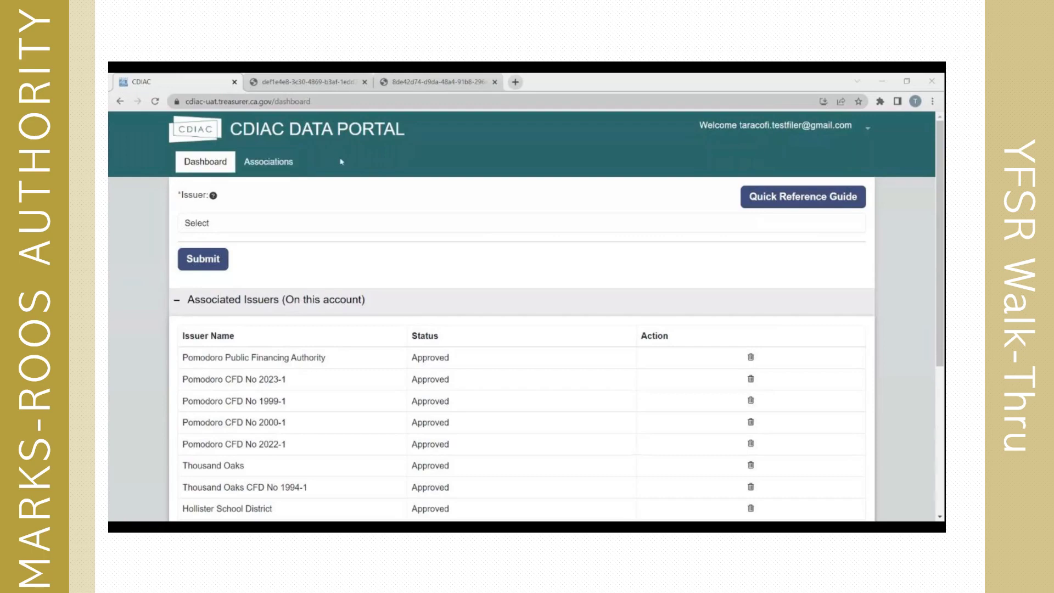
pyautogui.click(328, 224)
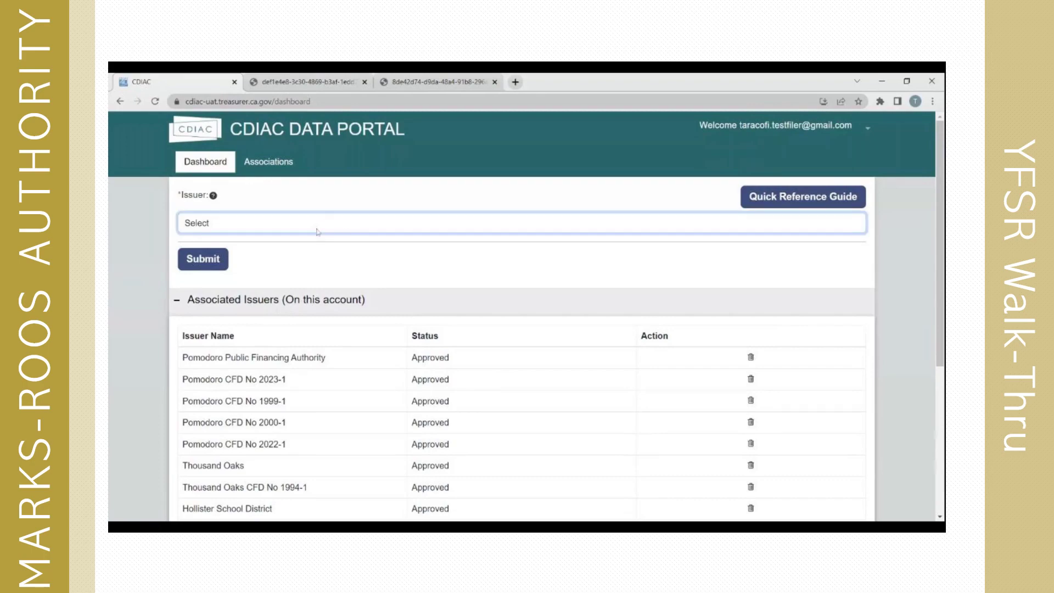
pyautogui.click(317, 285)
pyautogui.click(202, 259)
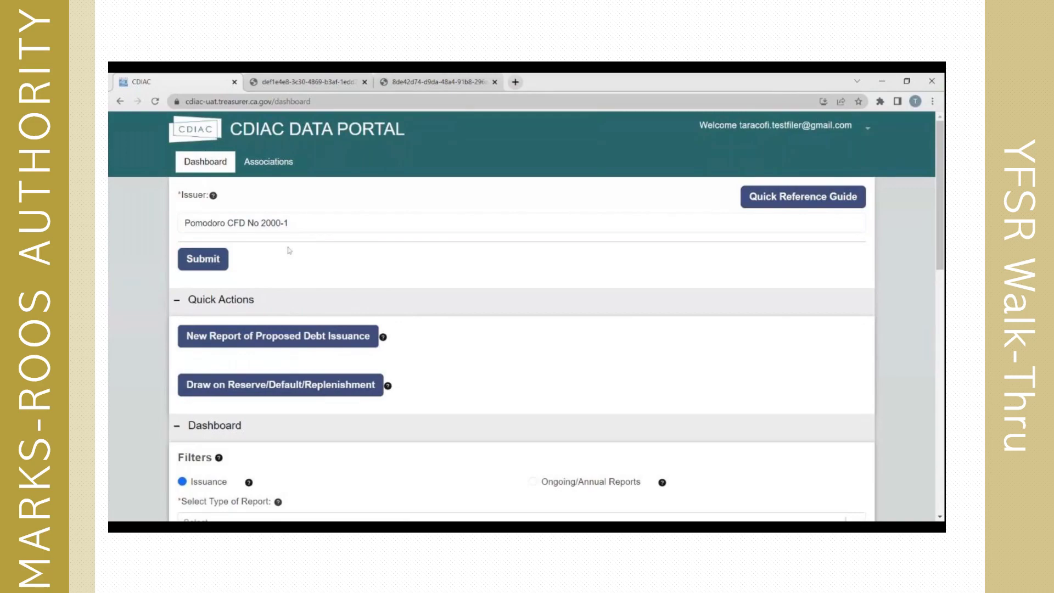
# - Filter Ongoing/Annual Reports to Marks Roos (Local Obligor), New and Pending, and run the search
pyautogui.scroll(-2, 316, 277)
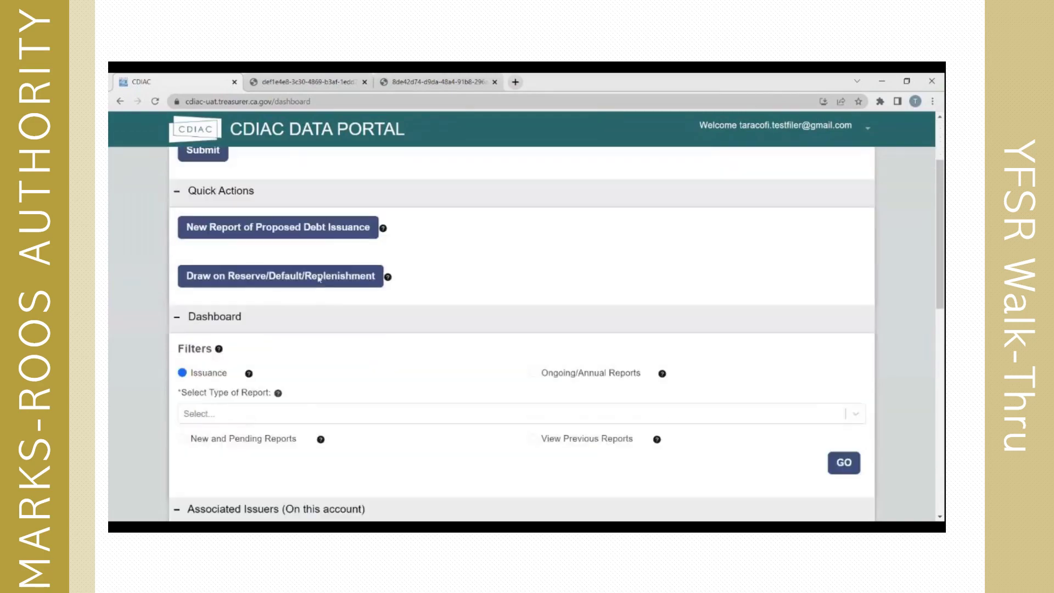
pyautogui.scroll(-1, 319, 279)
pyautogui.scroll(-1, 319, 279)
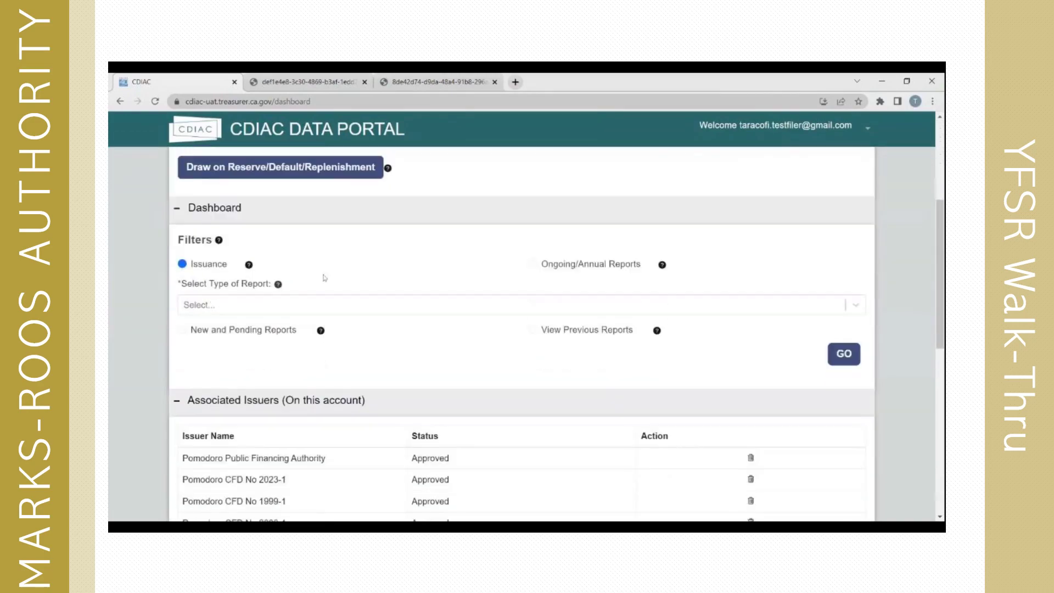
pyautogui.click(532, 264)
pyautogui.click(209, 306)
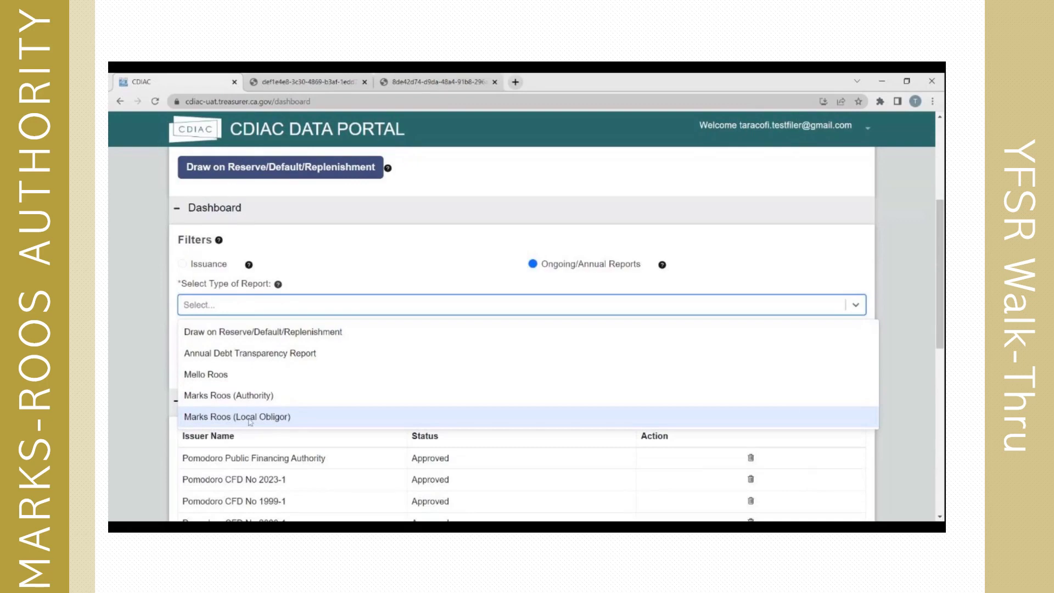
pyautogui.click(251, 418)
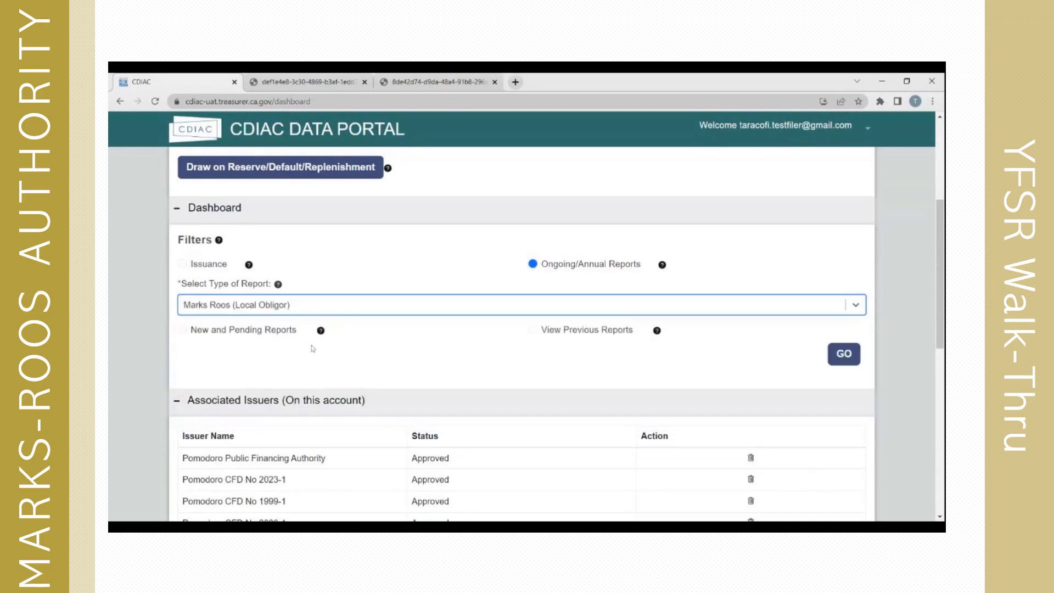
pyautogui.click(182, 329)
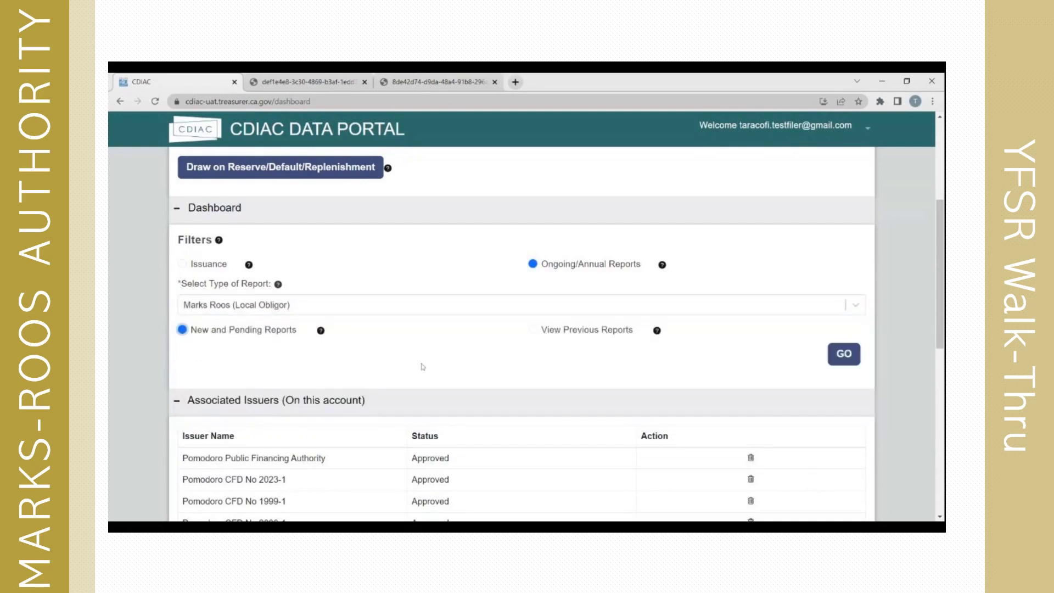
pyautogui.click(841, 356)
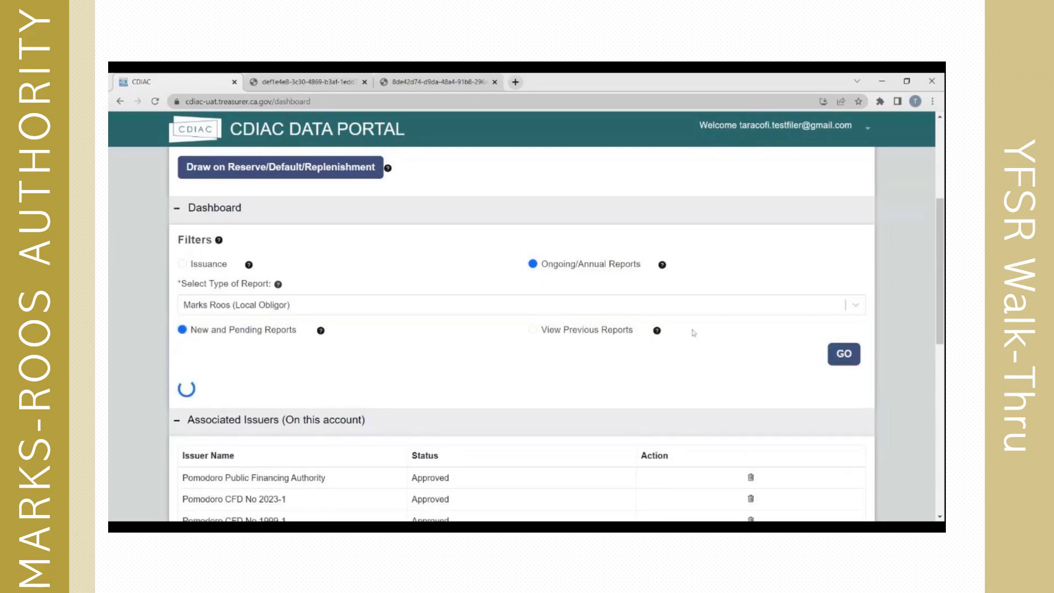
pyautogui.scroll(-5, 693, 333)
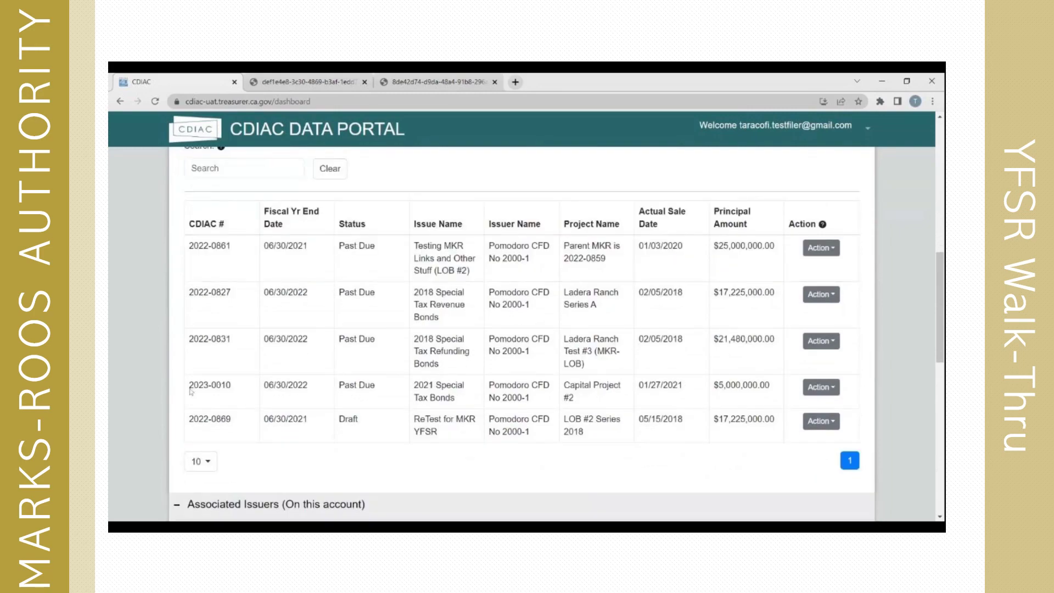
# - Start Report MKR-LOB for CDIAC 2023-0010, acknowledge the statement, and submit
pyautogui.moveTo(189, 388); pyautogui.dragTo(232, 394)
pyautogui.click(241, 392)
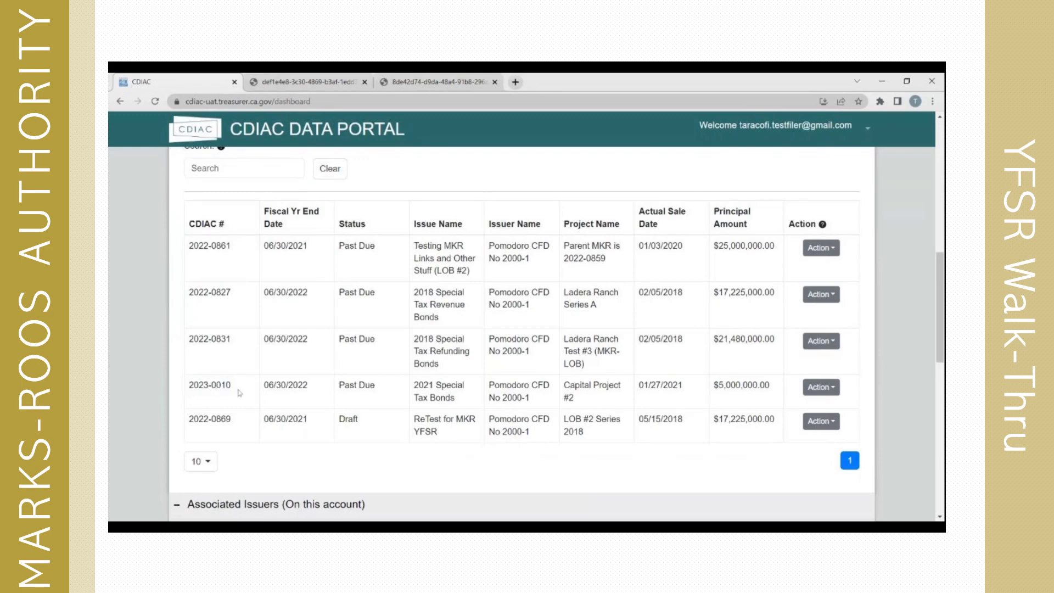
pyautogui.click(826, 394)
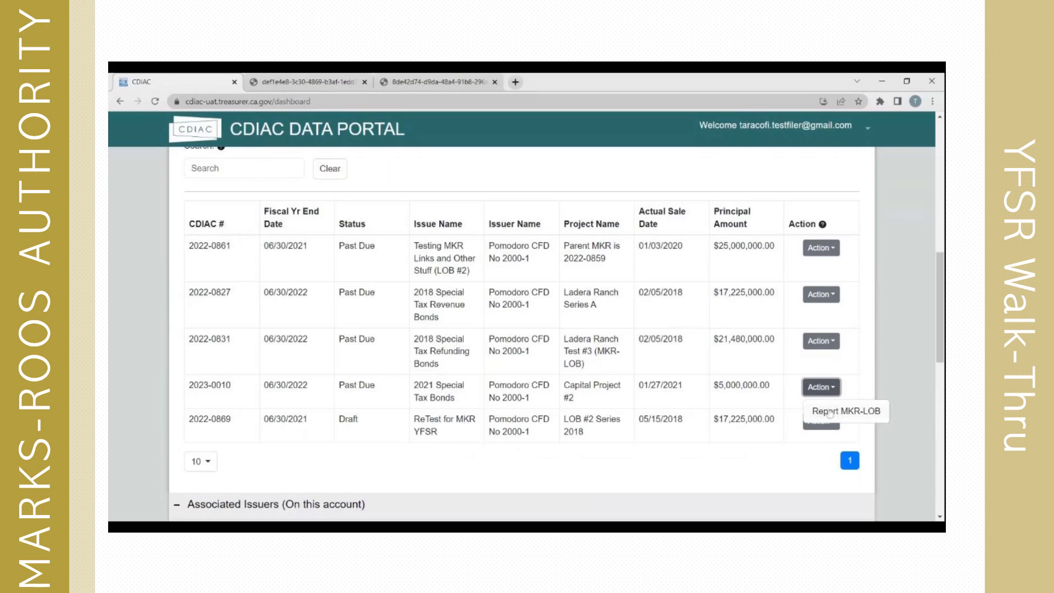
pyautogui.click(830, 412)
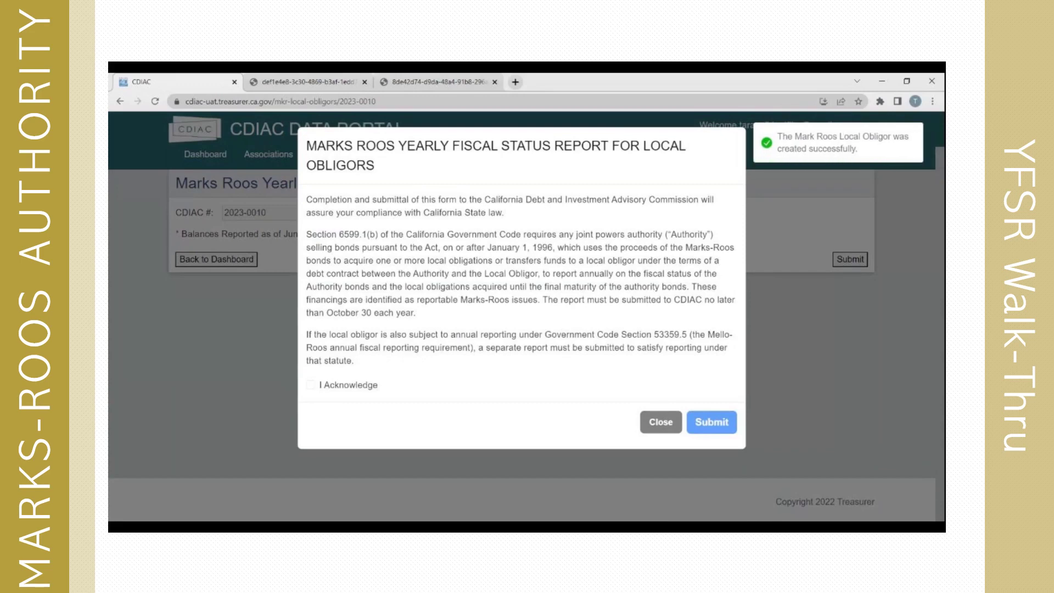
pyautogui.click(311, 386)
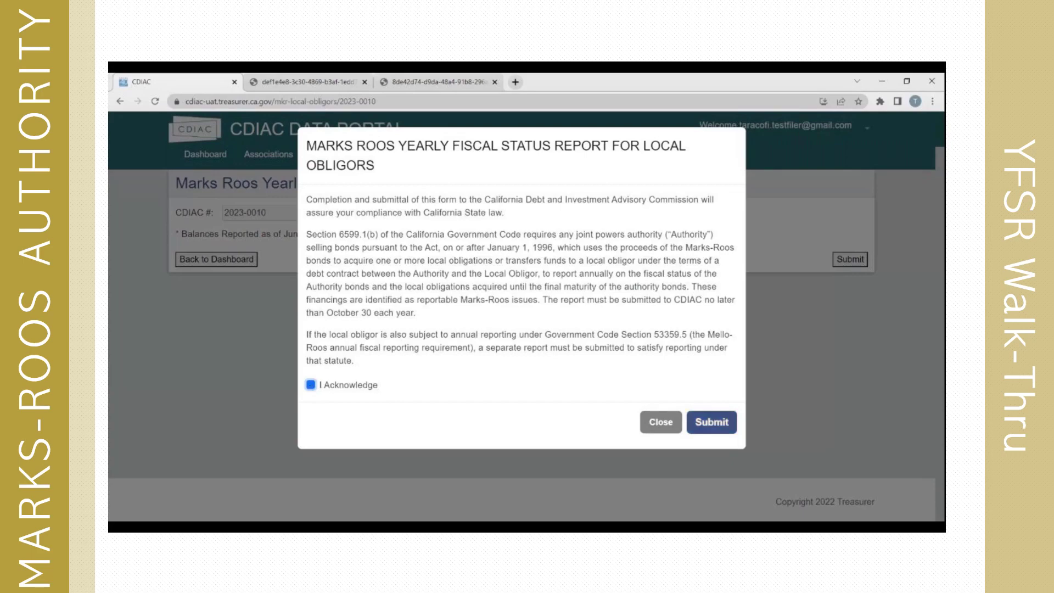
pyautogui.click(711, 423)
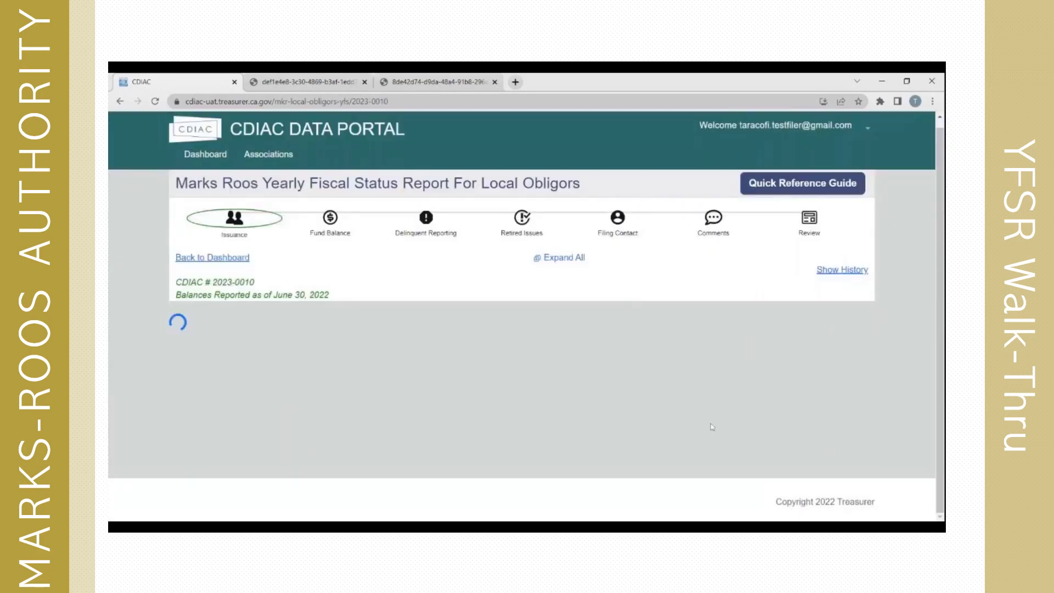
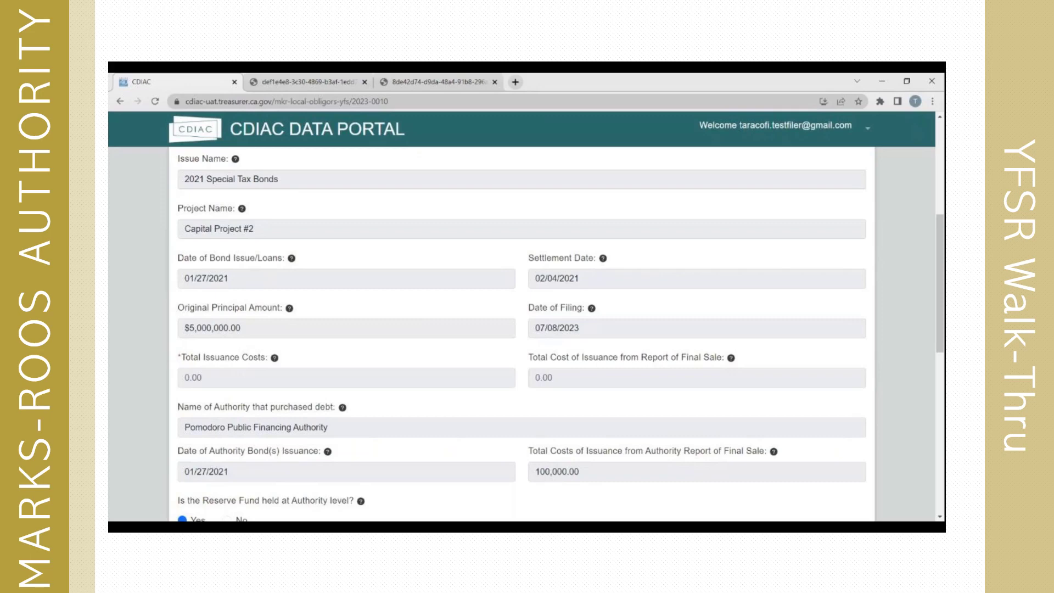
pyautogui.scroll(-1, 495, 278)
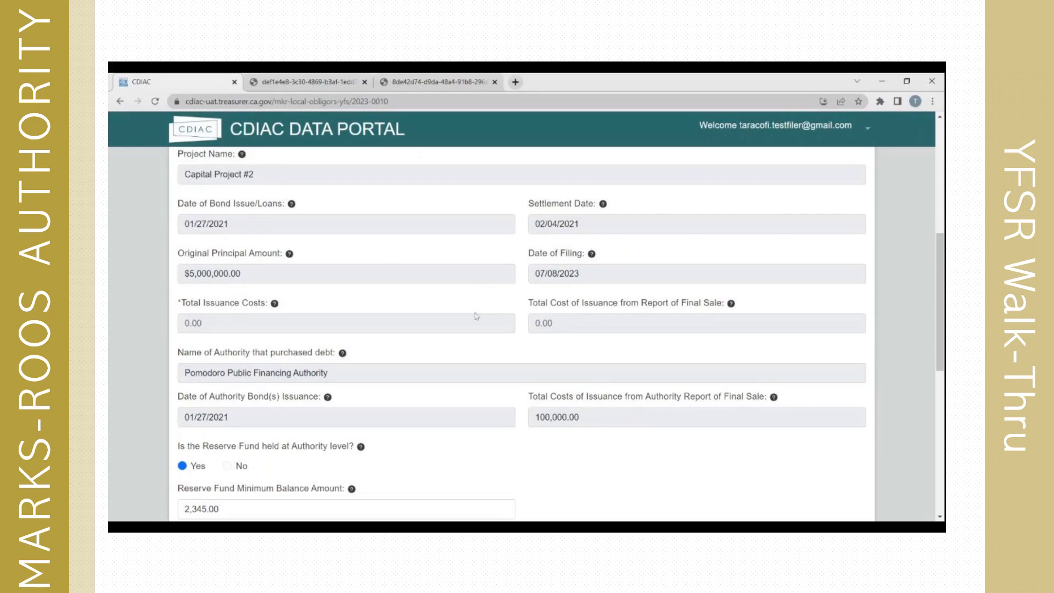
pyautogui.scroll(-2, 477, 316)
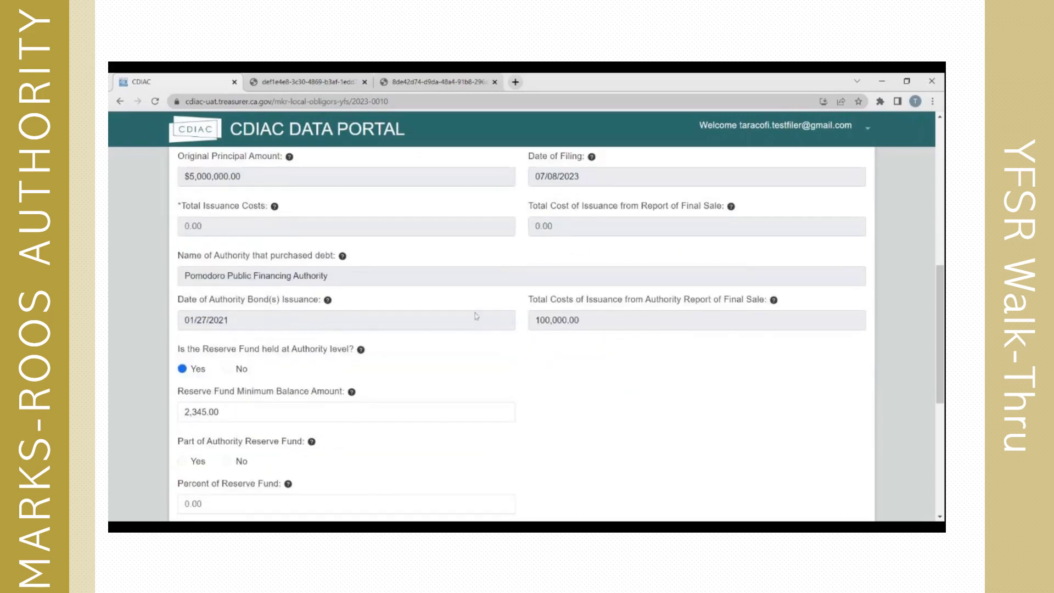
pyautogui.scroll(-1, 477, 316)
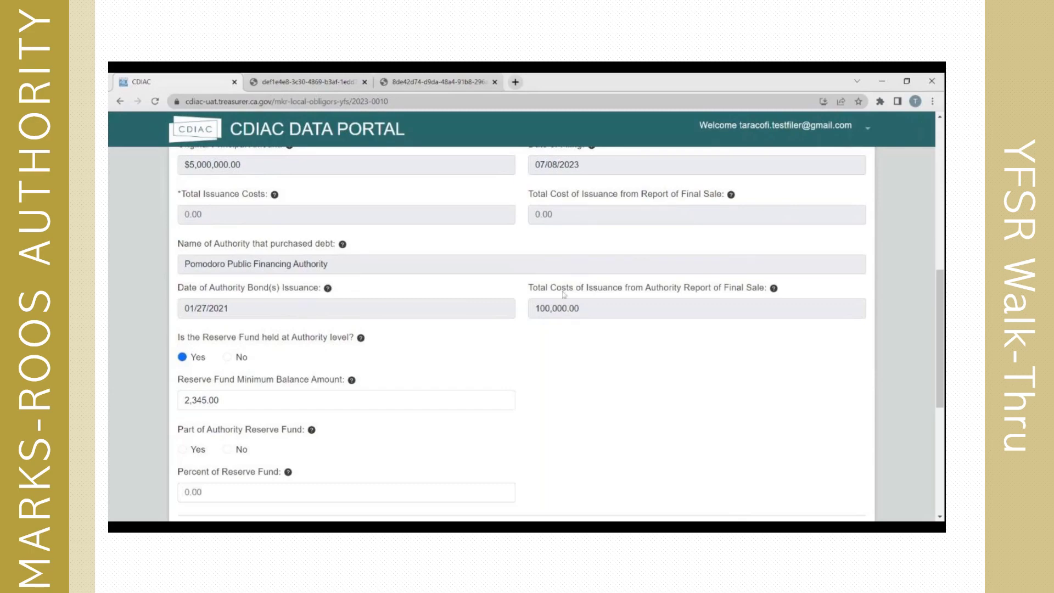
pyautogui.moveTo(528, 288); pyautogui.dragTo(766, 289)
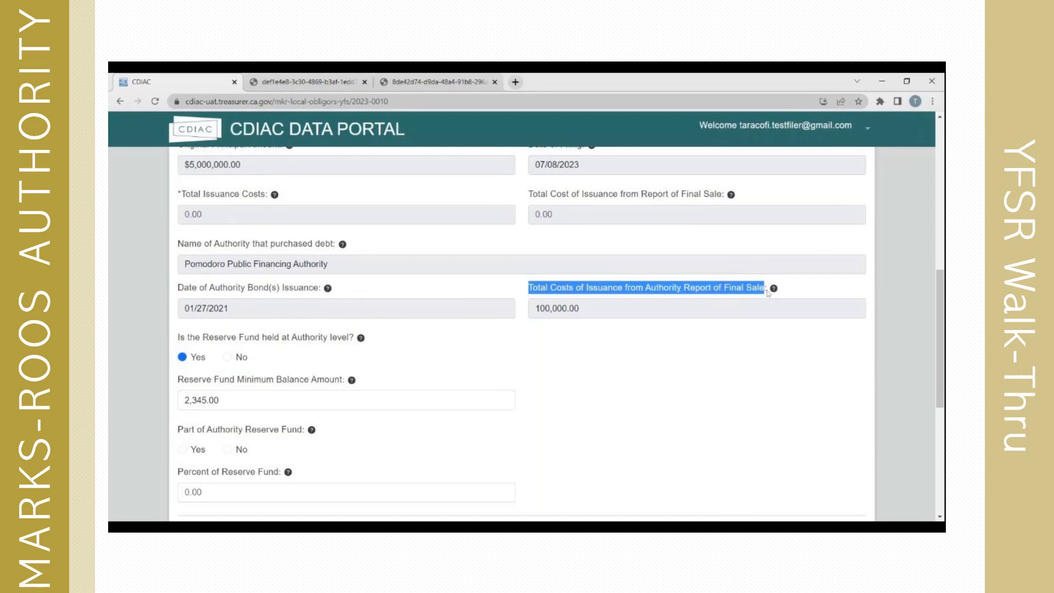
pyautogui.click(528, 289)
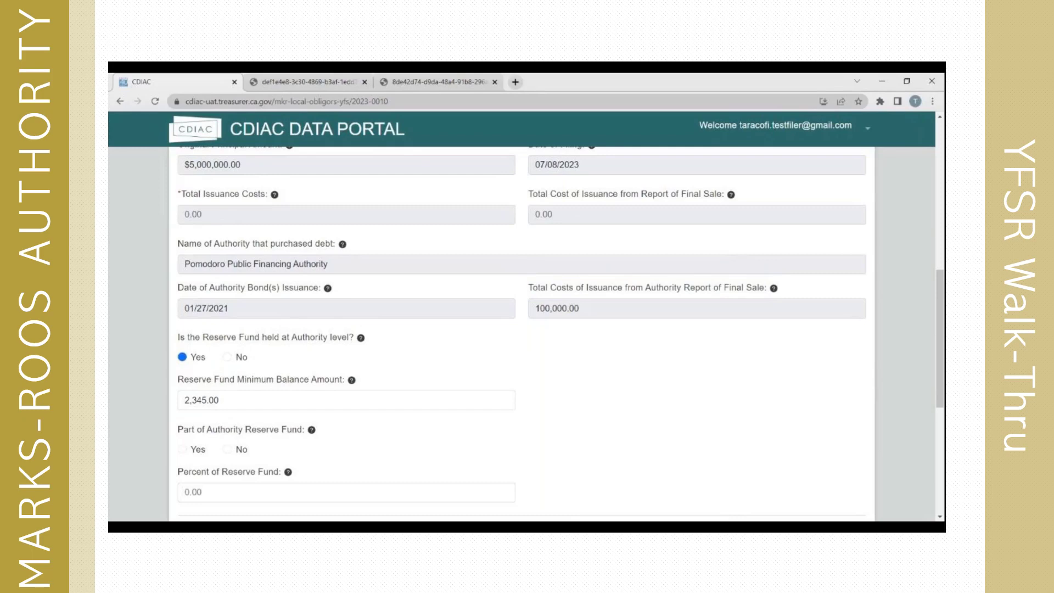
pyautogui.scroll(-2, 524, 341)
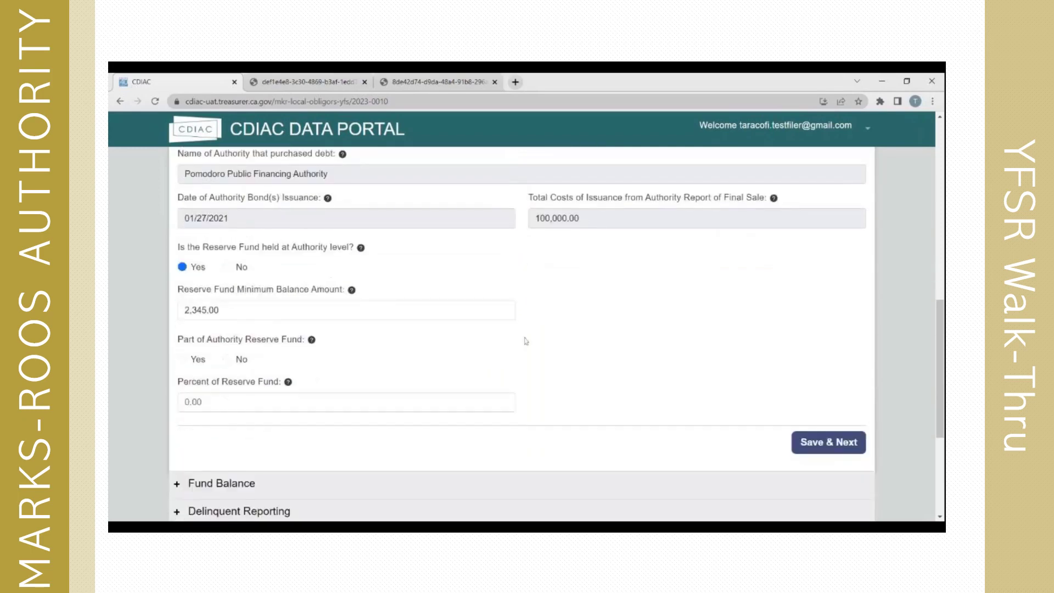
pyautogui.scroll(-1, 526, 341)
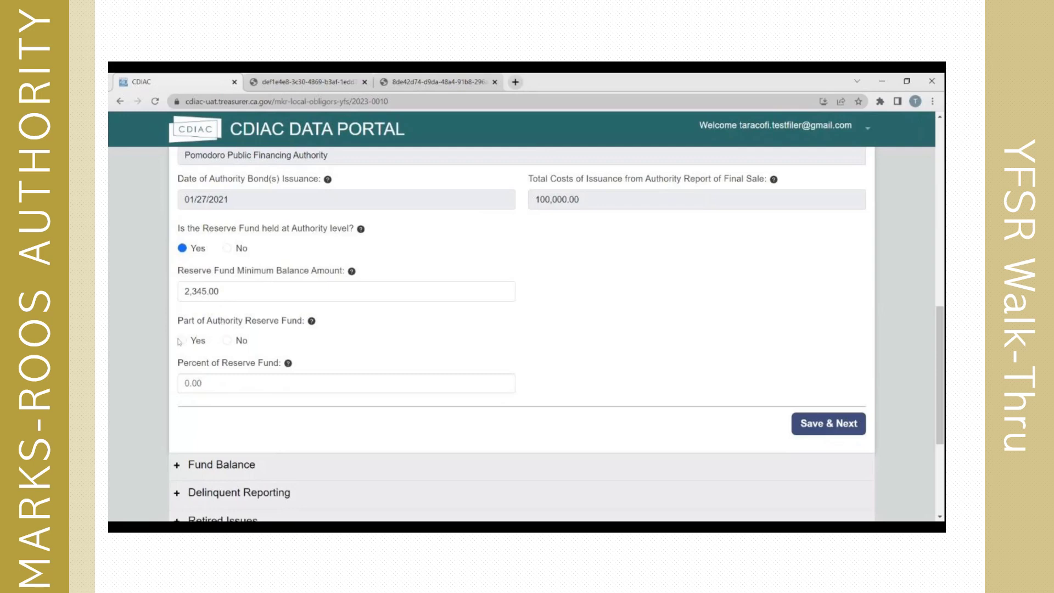
# - Answer No to Part of Authority Reserve Fund and save the Issuance section
pyautogui.click(233, 343)
pyautogui.moveTo(288, 363)
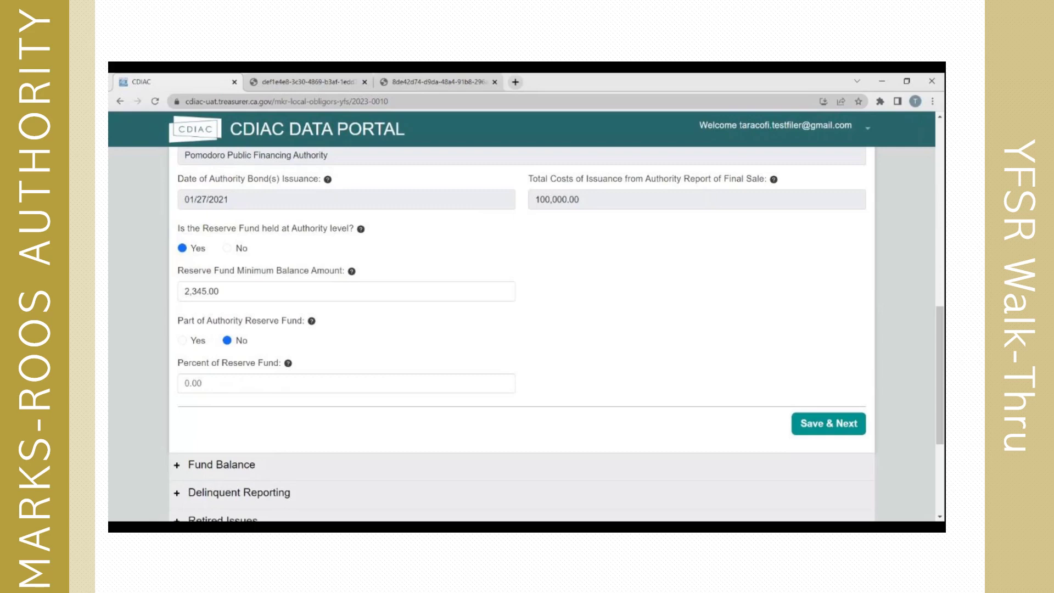
pyautogui.click(829, 423)
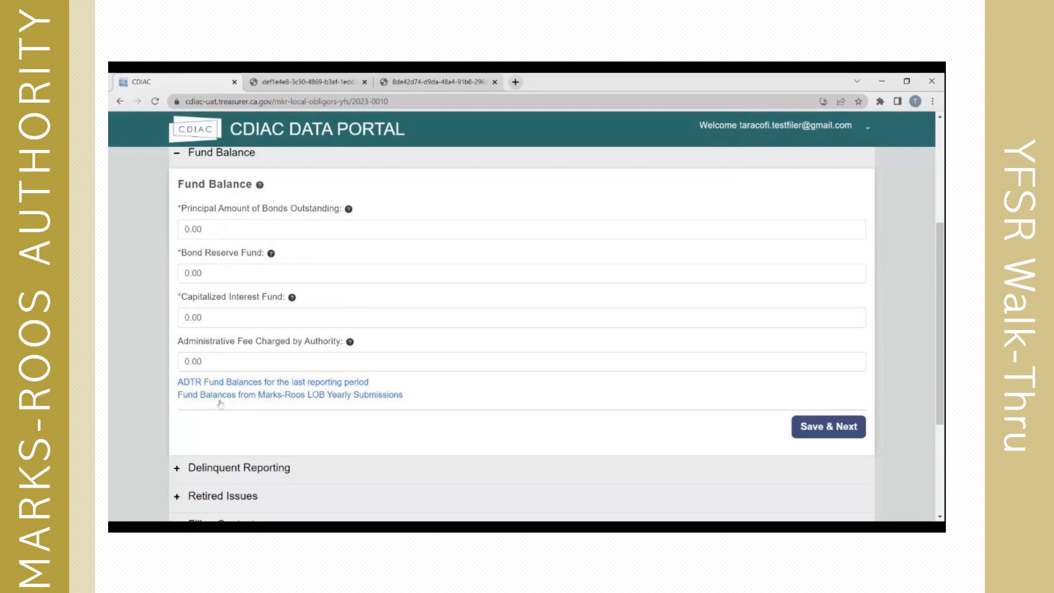
pyautogui.click(299, 395)
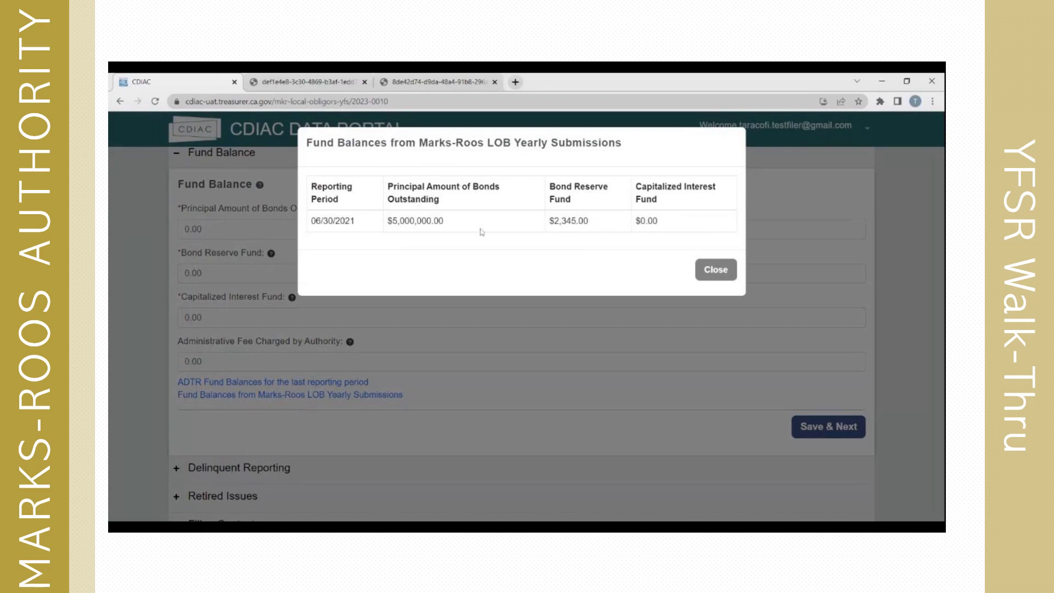
pyautogui.click(708, 277)
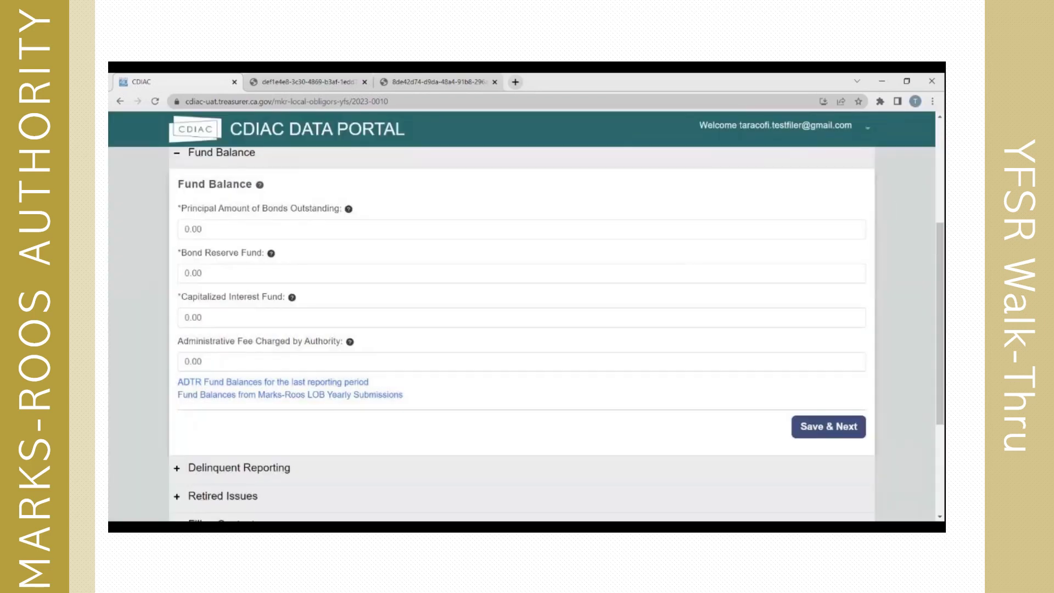
pyautogui.scroll(1, 557, 334)
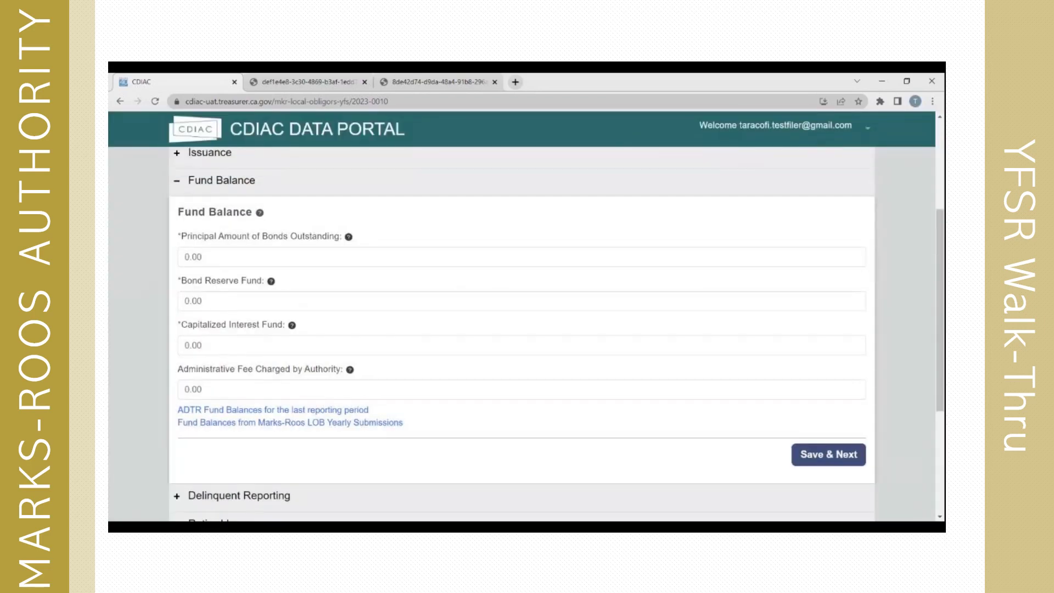
pyautogui.scroll(1, 555, 334)
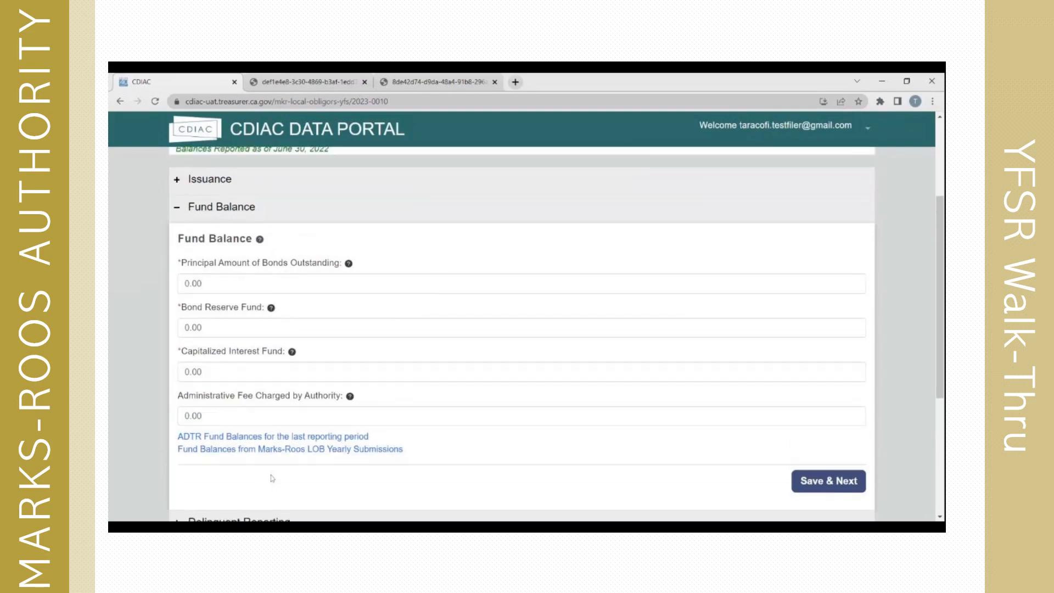
pyautogui.click(291, 450)
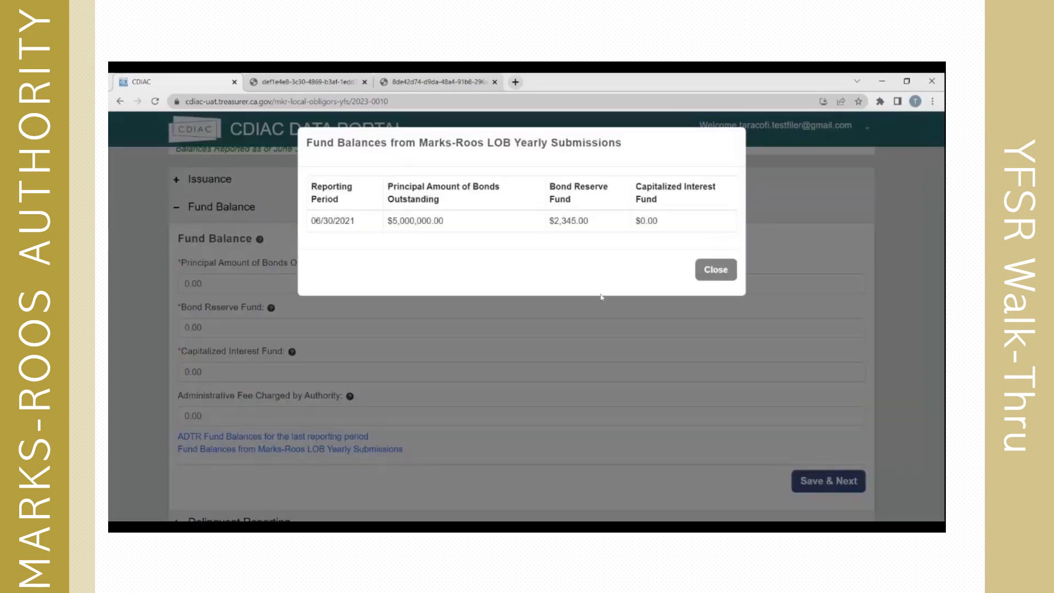
pyautogui.click(715, 270)
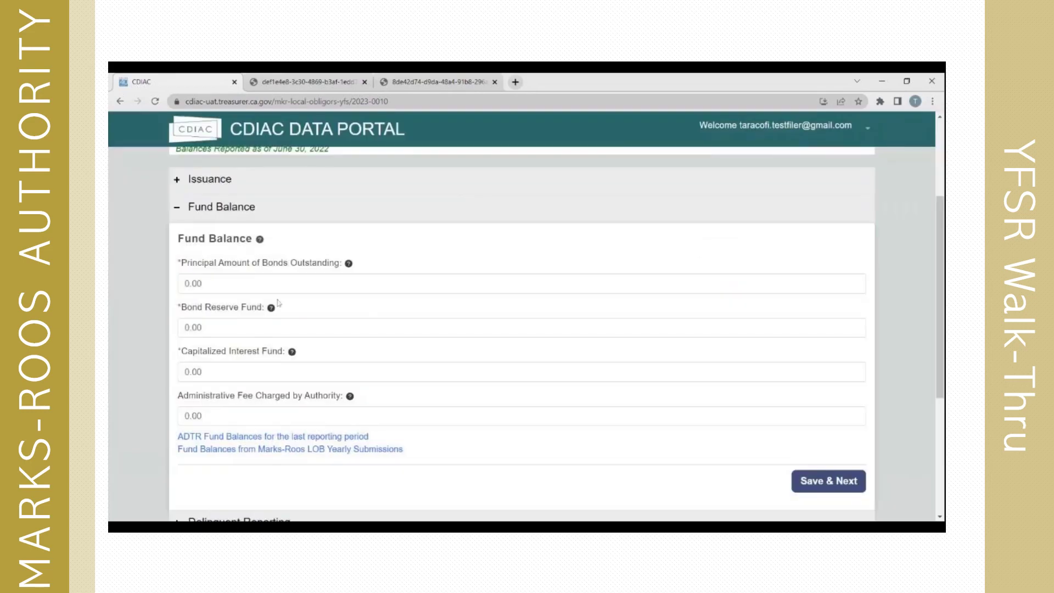
# - Enter 4,500,000 principal outstanding, 2,345 bond reserve and 1,000 administrative fee, then save Fund Balance
pyautogui.click(185, 327)
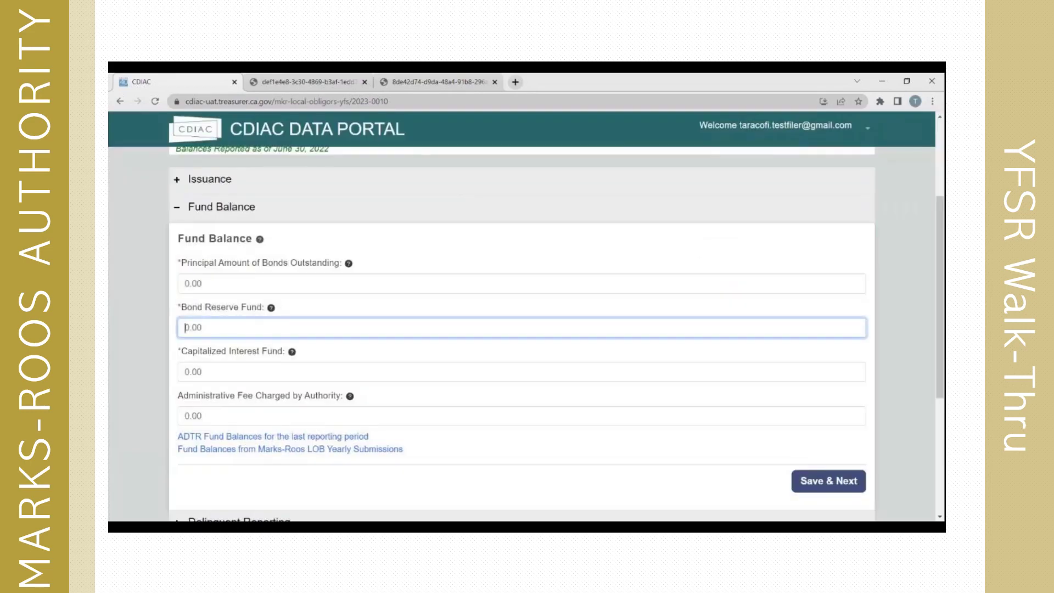
pyautogui.write('2345')
pyautogui.click(193, 283)
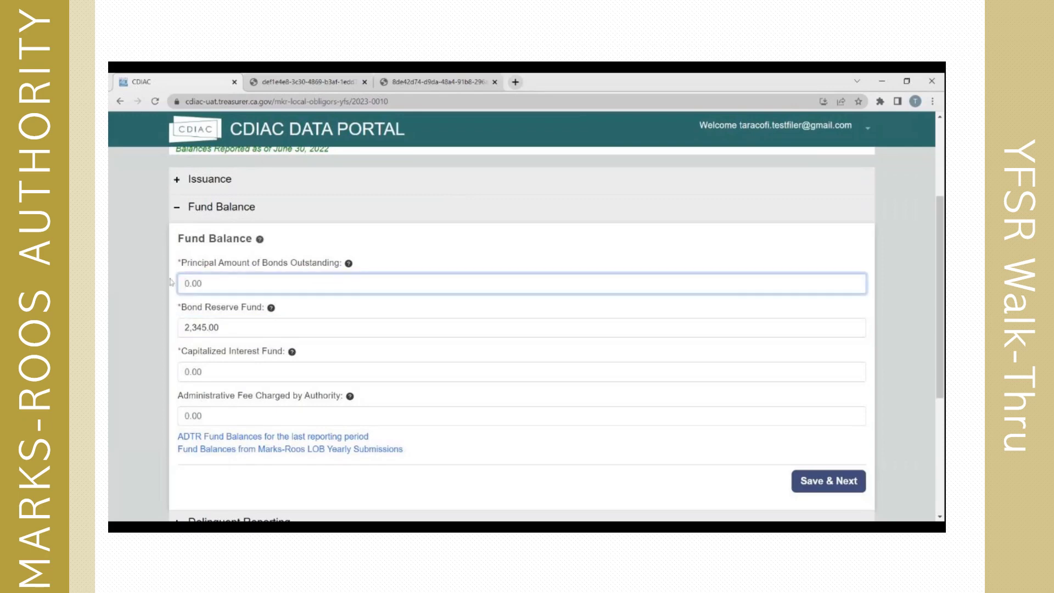
pyautogui.write('4,500,000')
pyautogui.click(185, 371)
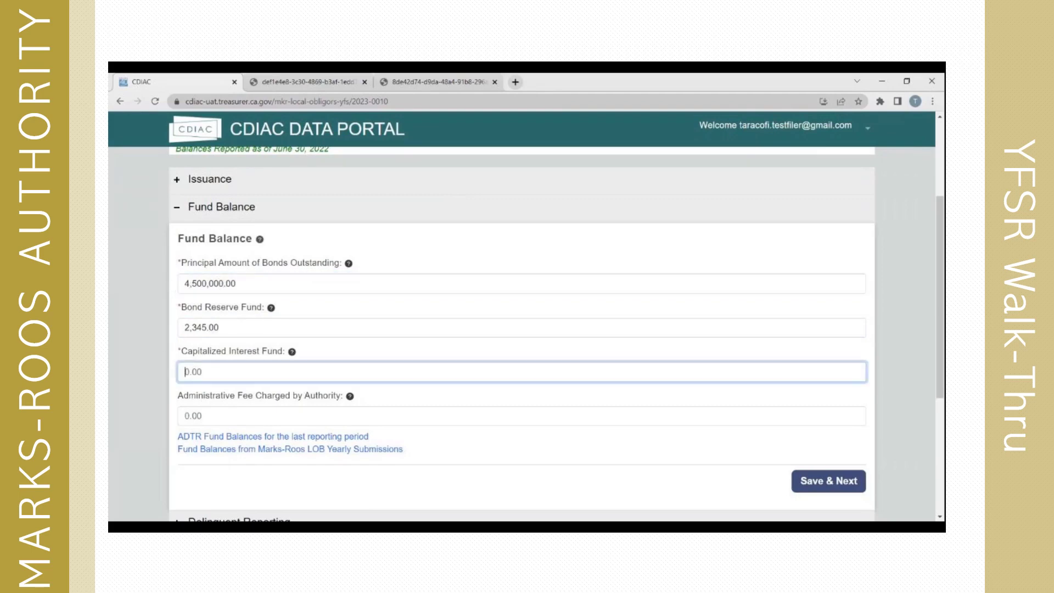
pyautogui.press('Right')
pyautogui.press('Right')
pyautogui.click(185, 415)
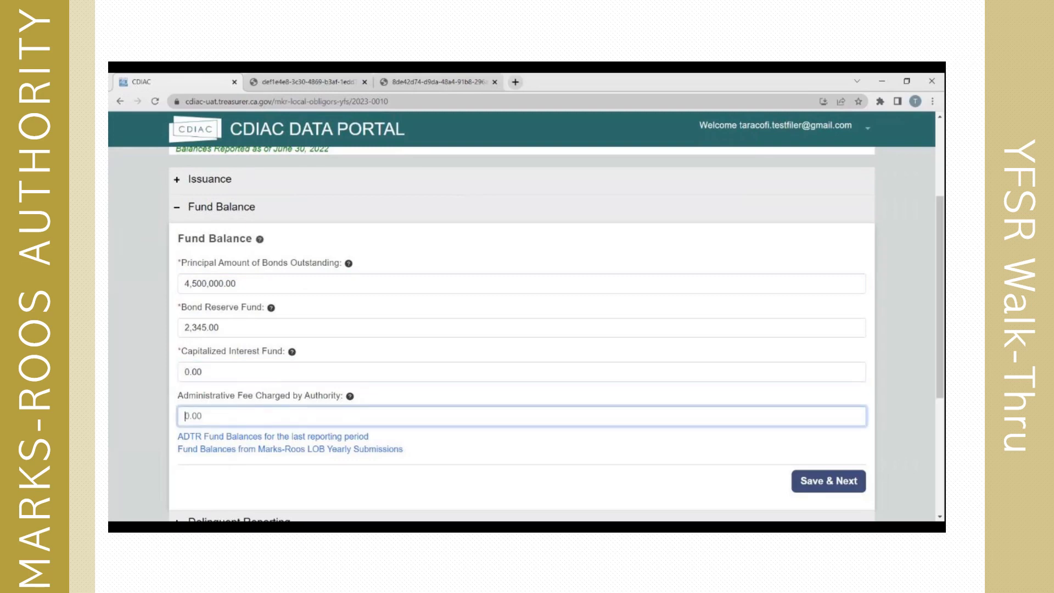
pyautogui.write('1,000')
pyautogui.click(363, 395)
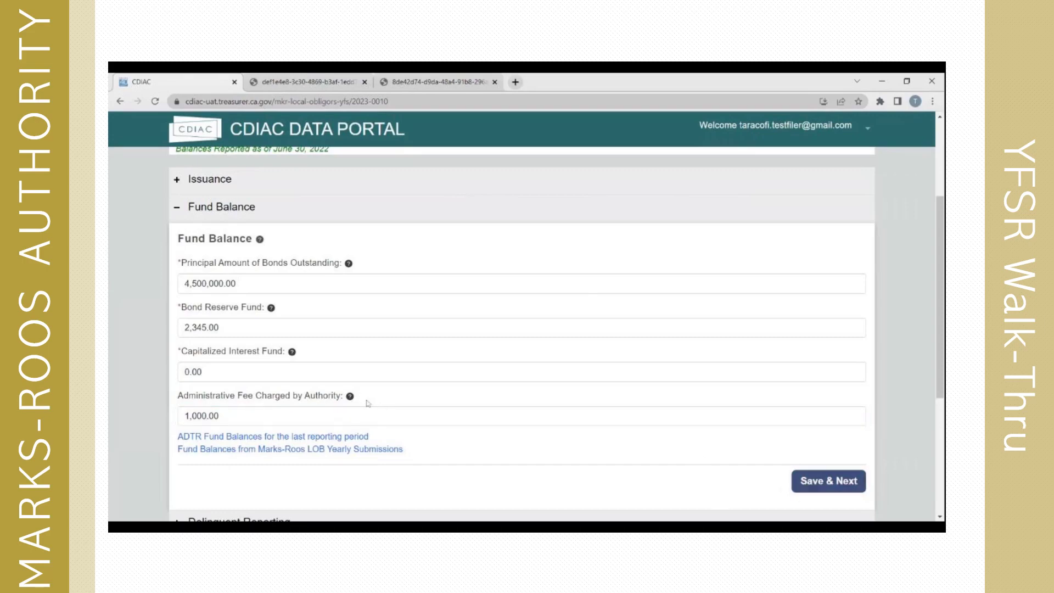
pyautogui.click(814, 481)
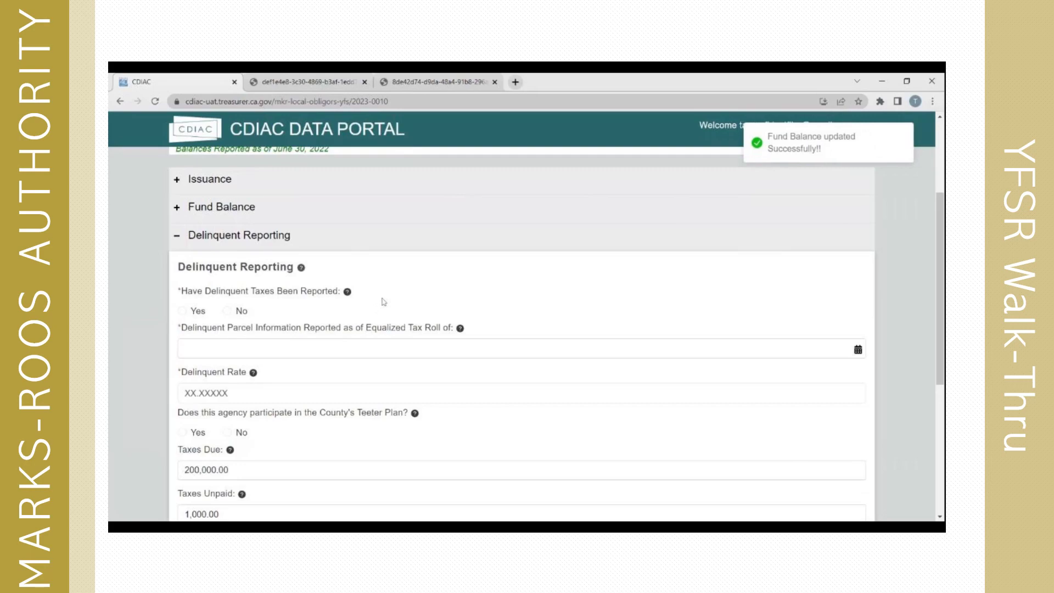
# - Answer Yes to delinquent taxes reported and enter equalized tax roll date 6/30/2022
pyautogui.scroll(-1, 384, 301)
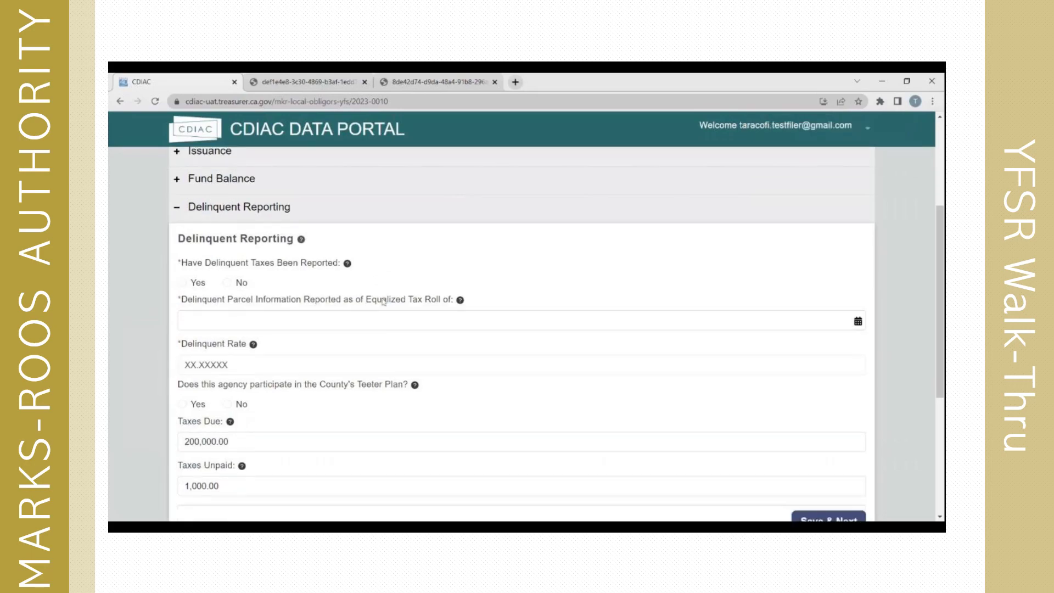
pyautogui.scroll(-1, 384, 301)
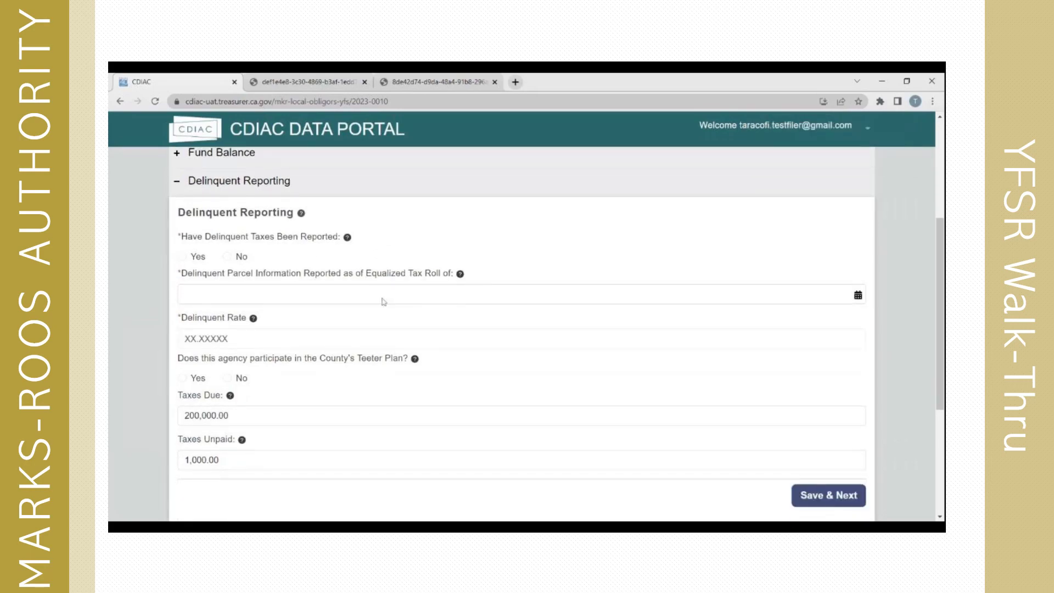
pyautogui.scroll(-2, 384, 301)
pyautogui.scroll(2, 384, 307)
pyautogui.click(183, 257)
pyautogui.click(285, 294)
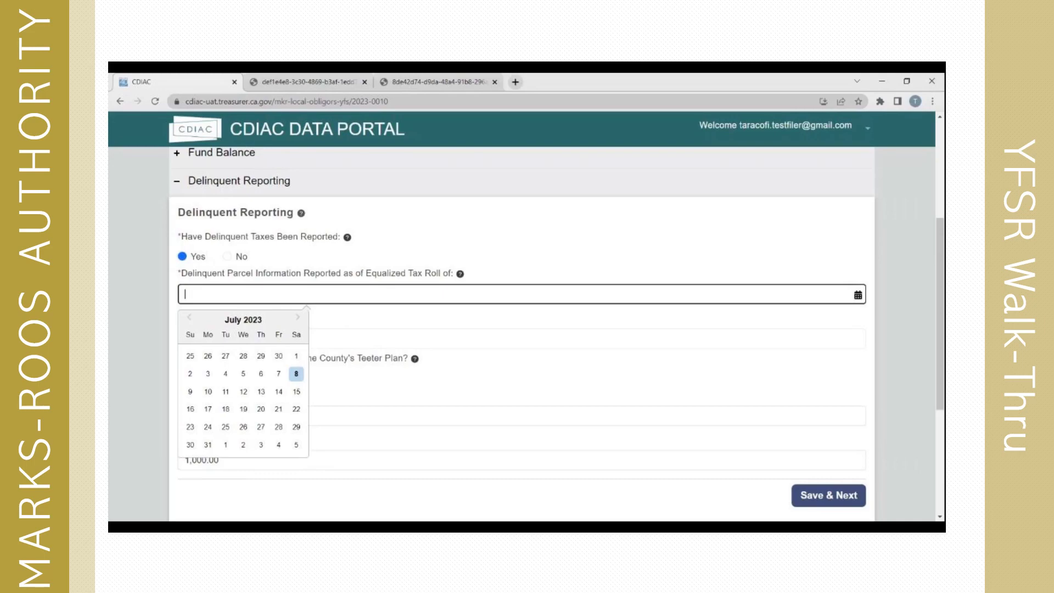
pyautogui.write('6/30')
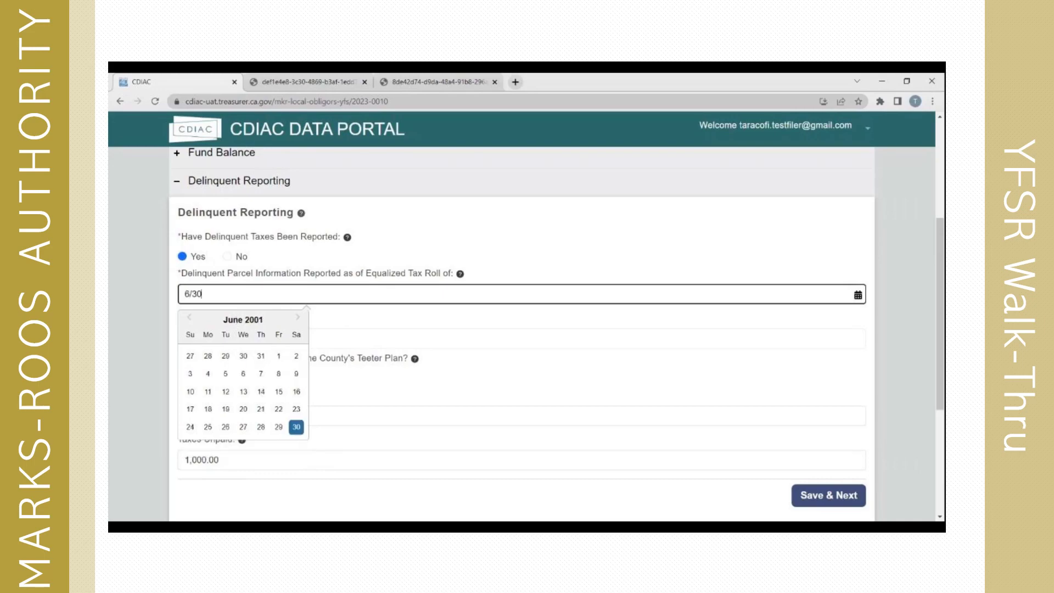
pyautogui.write('/202')
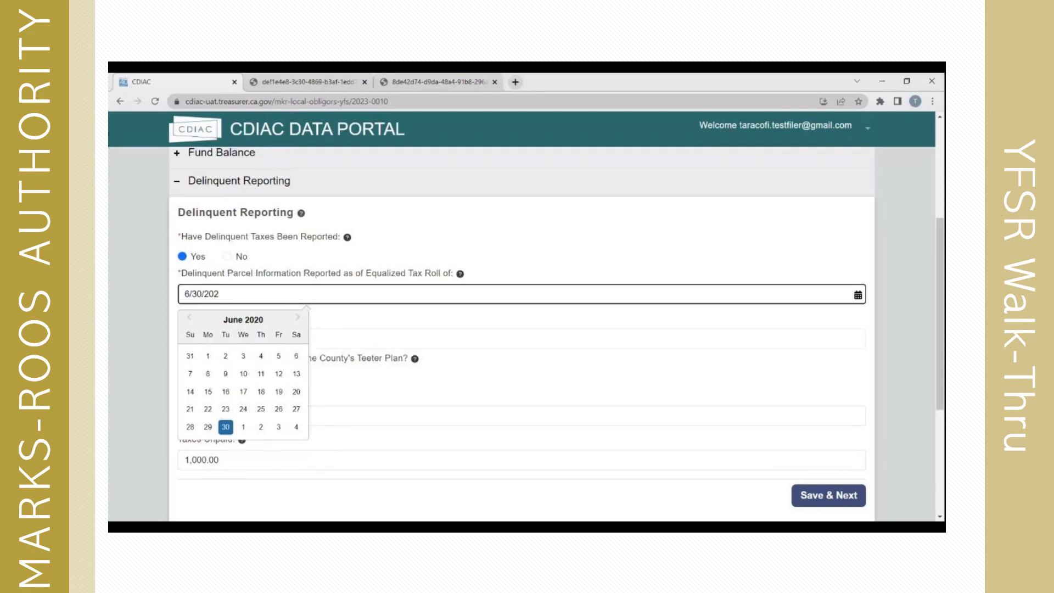
pyautogui.write('2')
pyautogui.scroll(4, 362, 294)
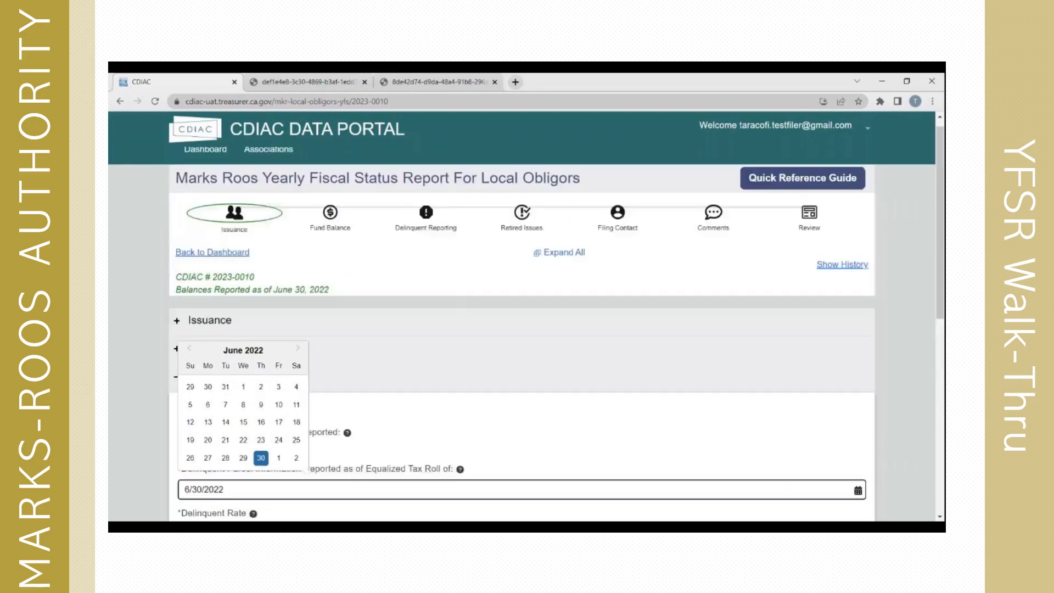
pyautogui.scroll(-4, 362, 294)
pyautogui.scroll(-1, 362, 295)
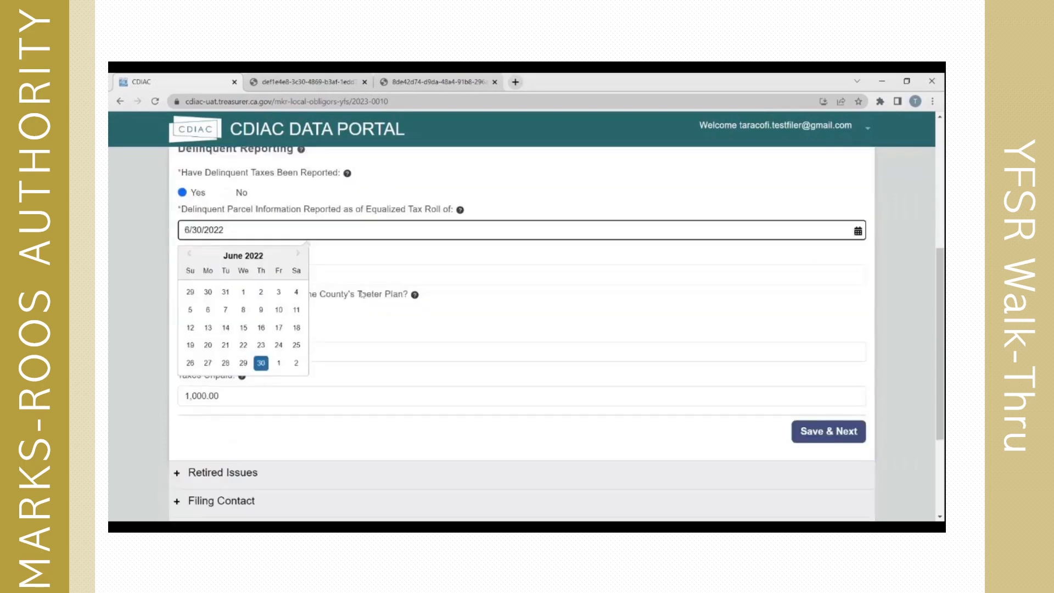
# - Set the Delinquent Rate to .05 and answer Yes to the Teeter Plan question
pyautogui.click(369, 265)
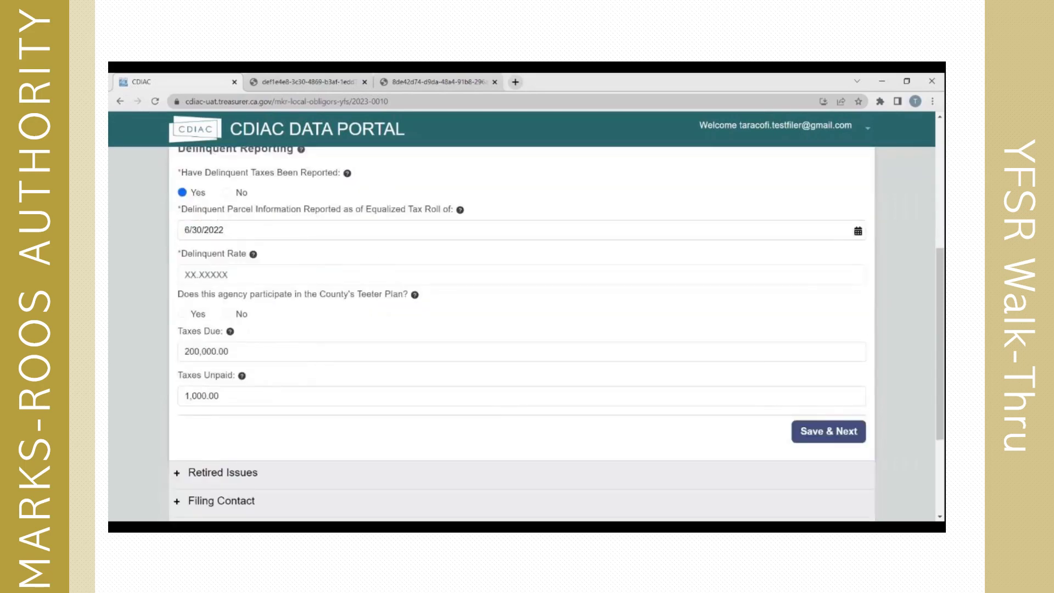
pyautogui.click(256, 273)
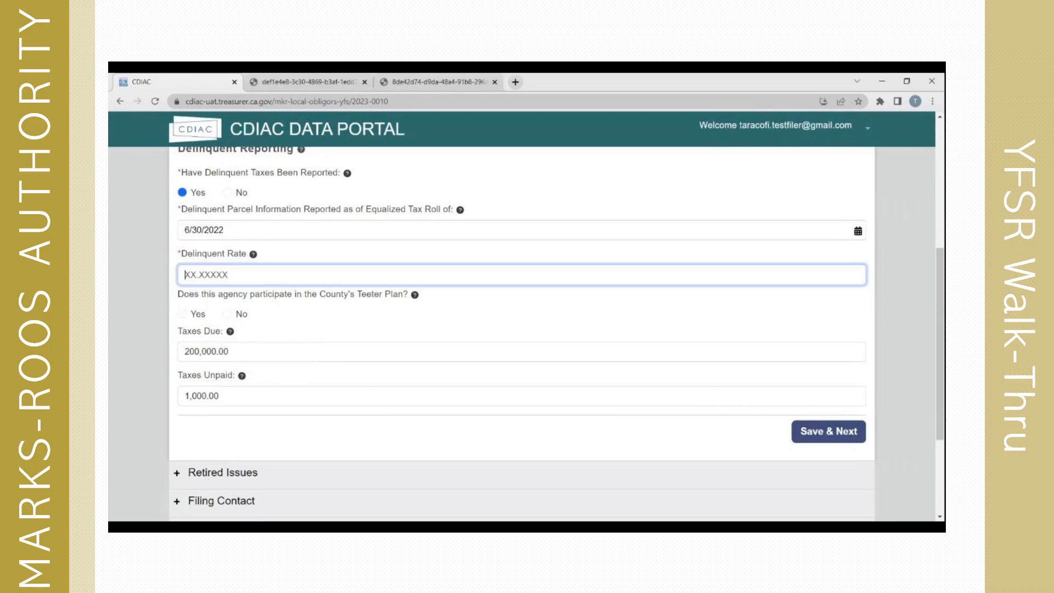
pyautogui.write('.05')
pyautogui.click(388, 322)
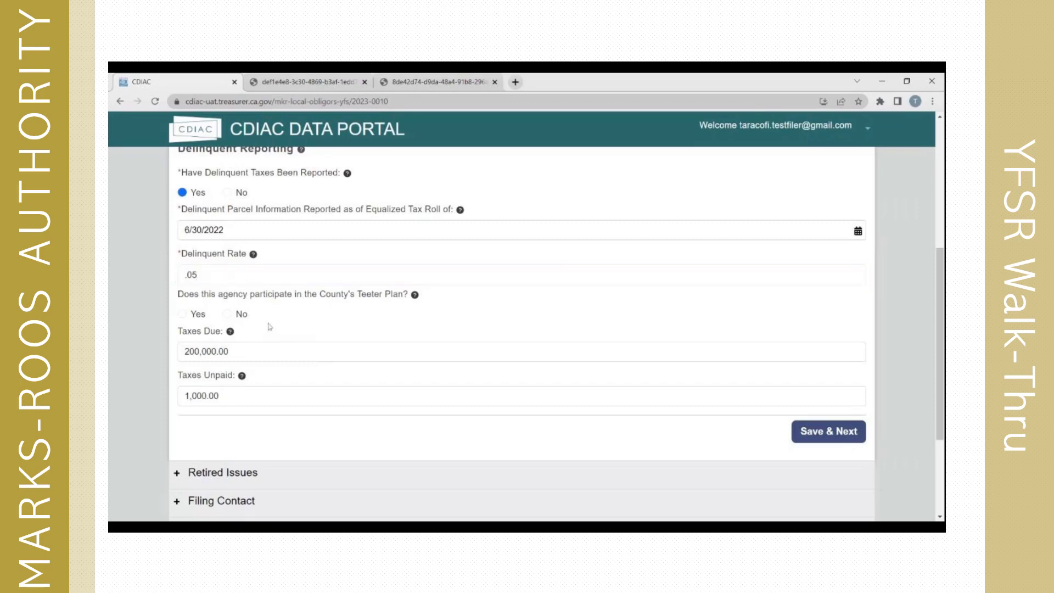
pyautogui.click(183, 314)
# - Enter Taxes Due 4,000,000 and Taxes Unpaid 10,000, then save Delinquent Reporting
pyautogui.scroll(-1, 154, 353)
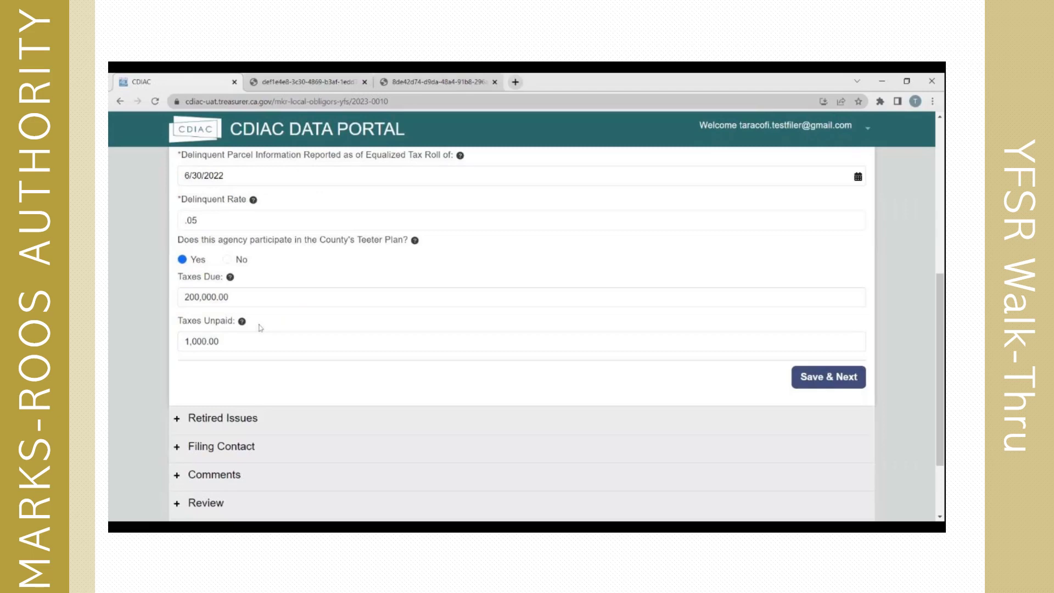
pyautogui.moveTo(229, 297); pyautogui.dragTo(164, 307)
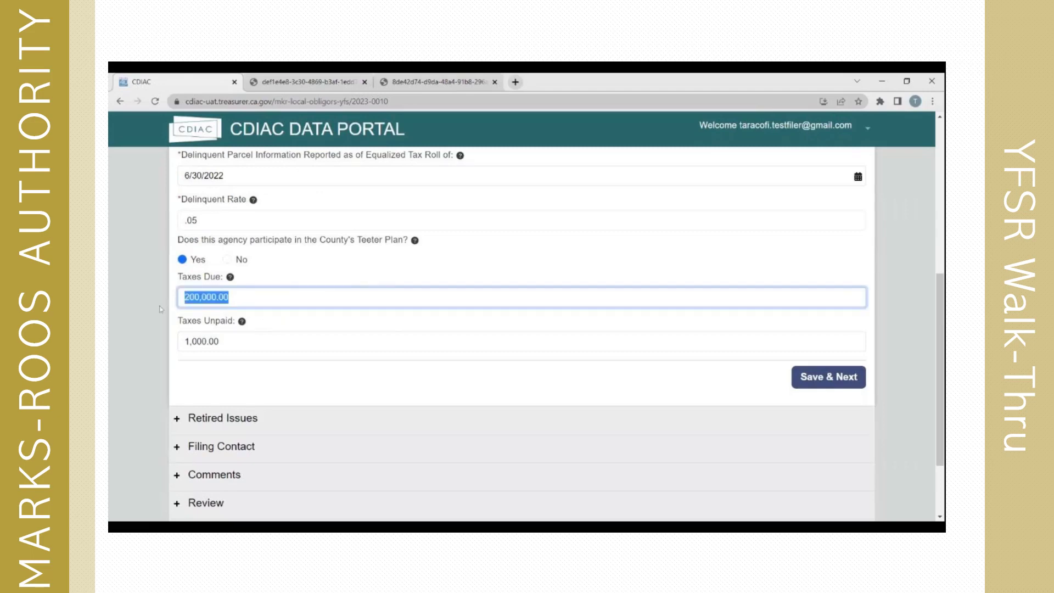
pyautogui.write('4,000,0')
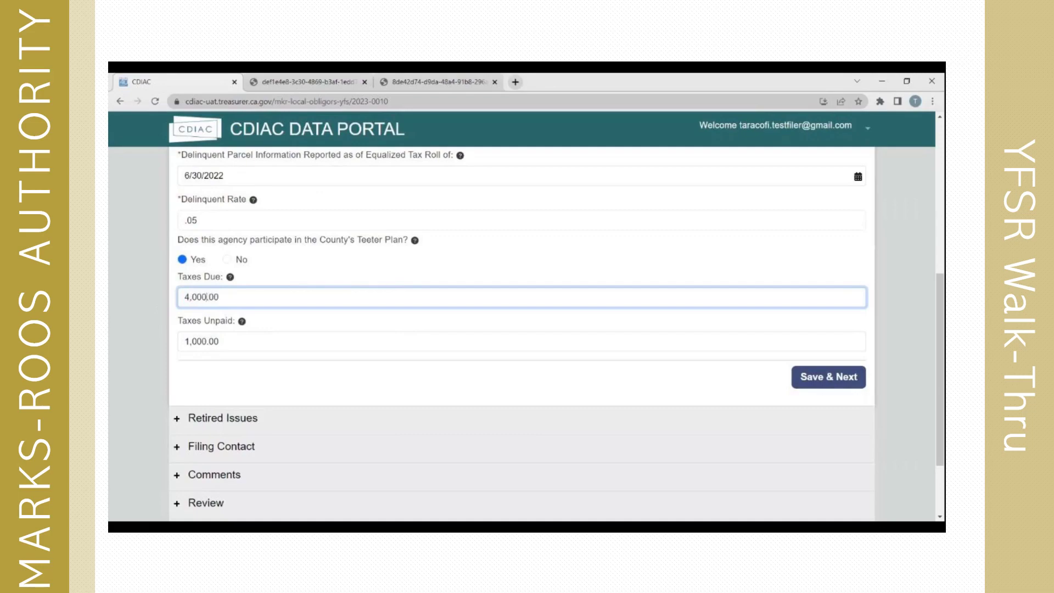
pyautogui.write('00')
pyautogui.click(247, 340)
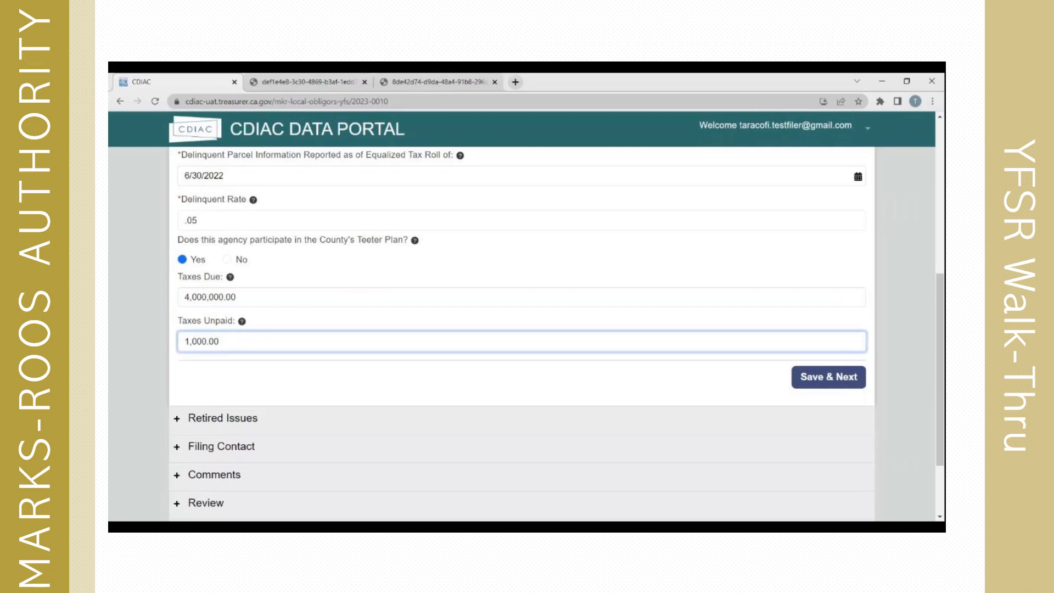
pyautogui.click(197, 341)
pyautogui.write('0')
pyautogui.click(828, 379)
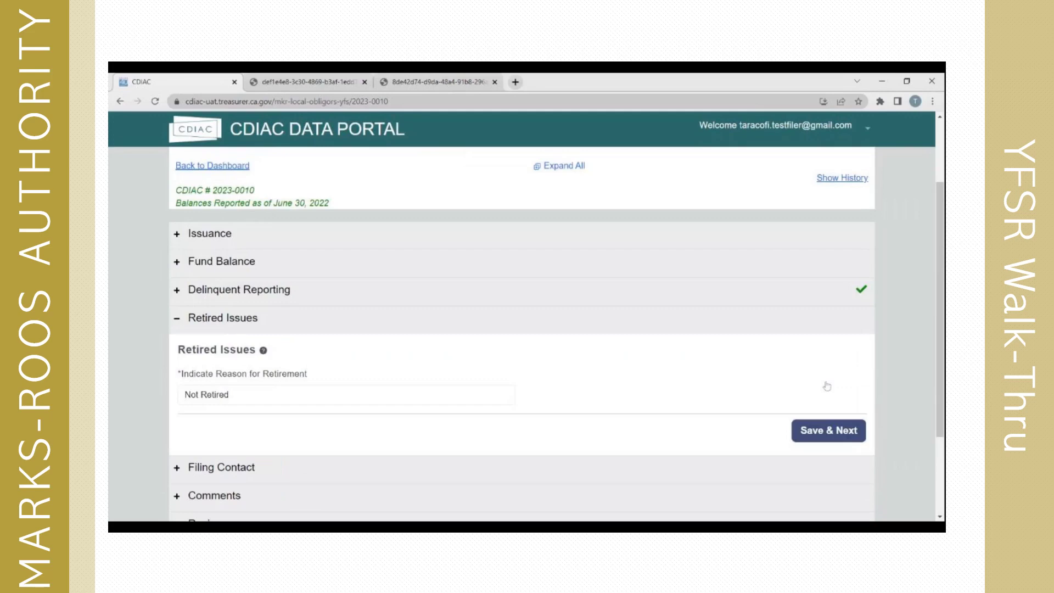
pyautogui.scroll(-1, 499, 398)
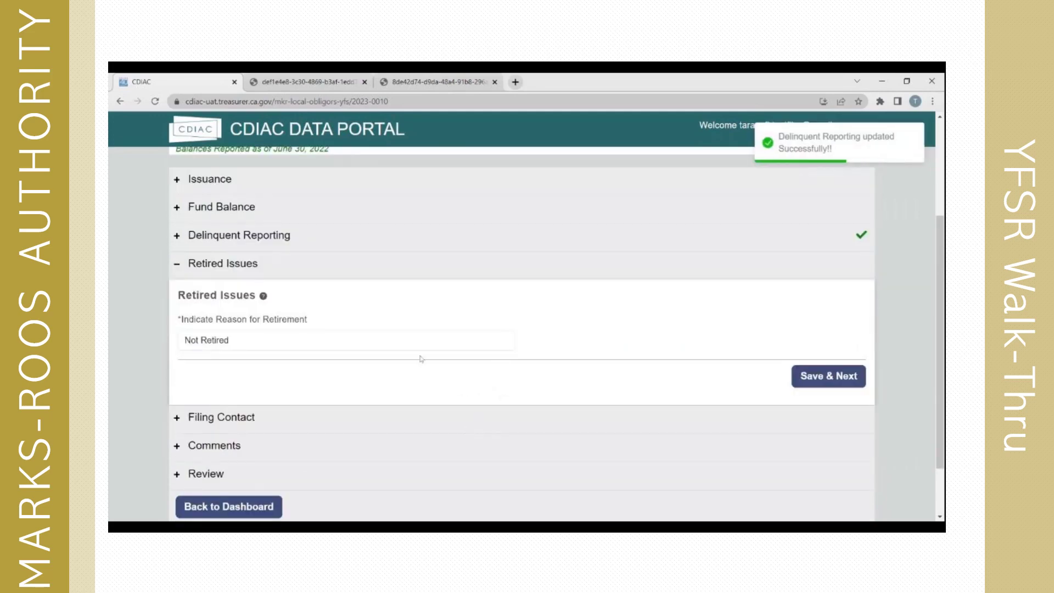
# - Keep the retirement reason as Not Retired and save Retired Issues
pyautogui.click(365, 346)
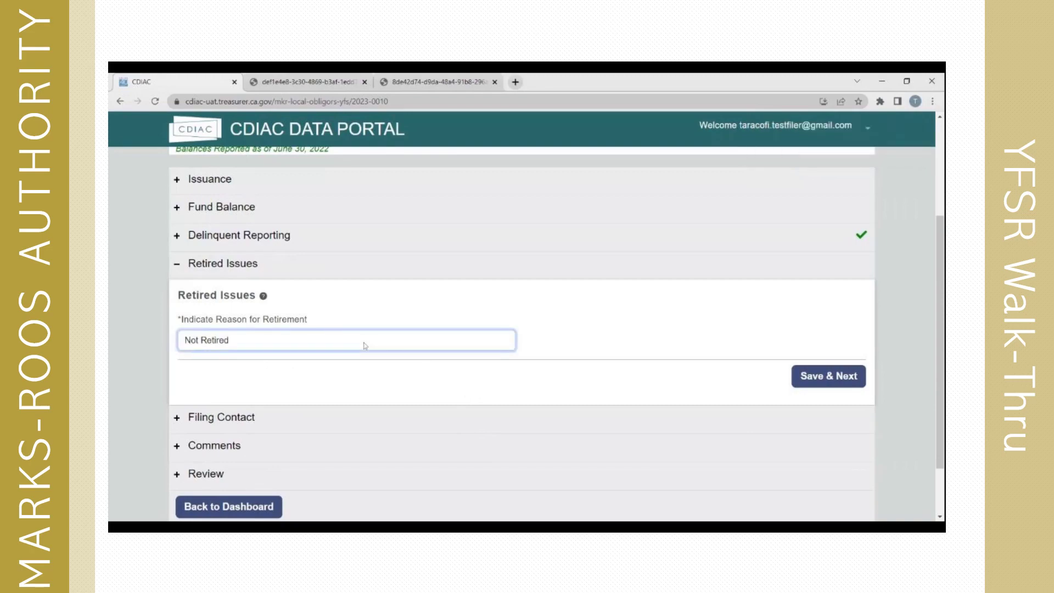
pyautogui.click(558, 340)
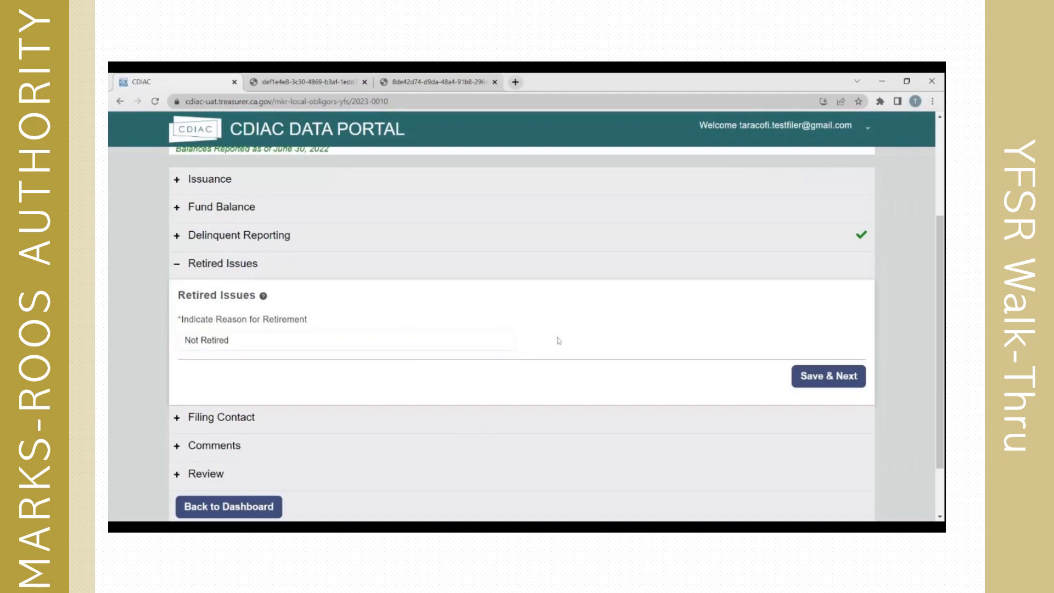
pyautogui.click(483, 346)
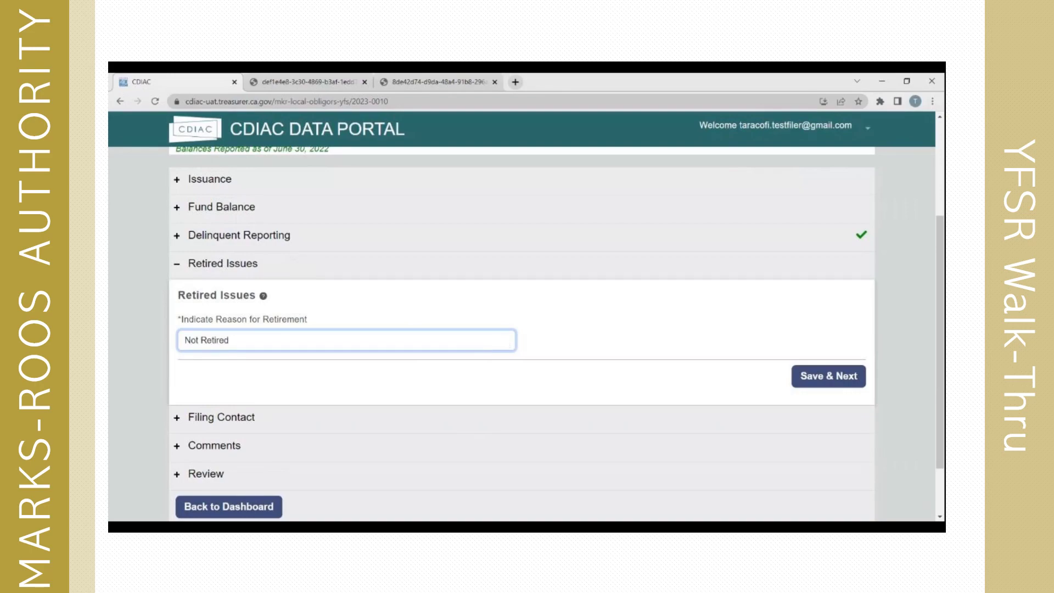
pyautogui.click(560, 340)
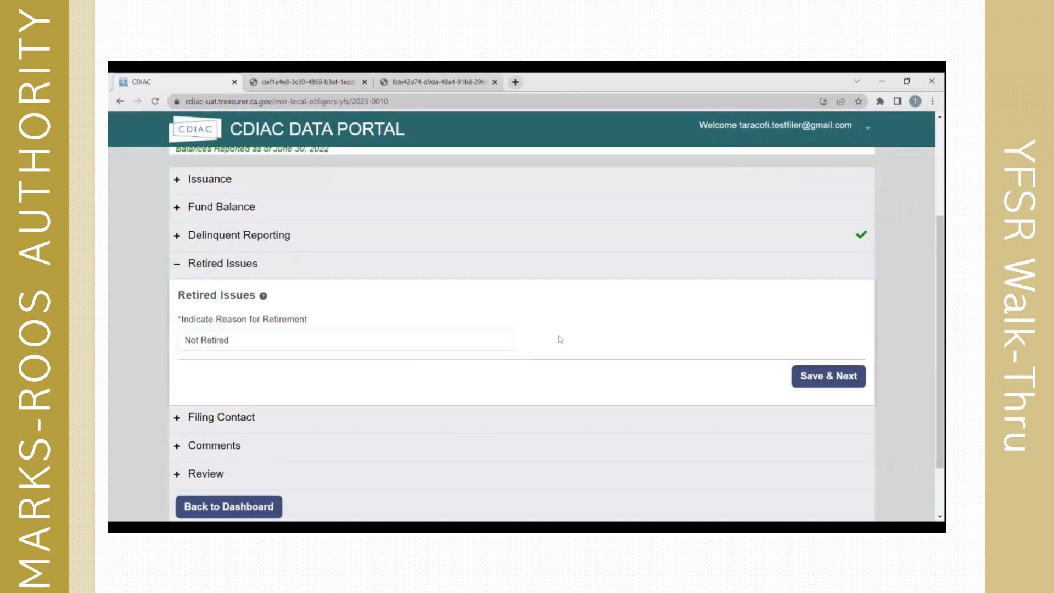
pyautogui.click(847, 384)
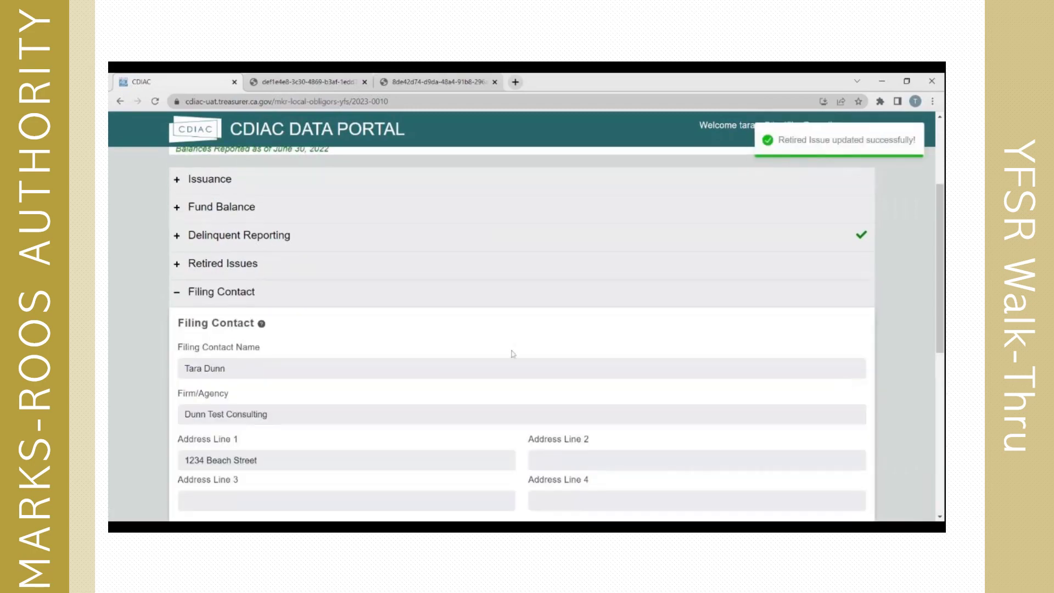
# - Collapse Filing Contact and save an empty Comments section to reach the Review
pyautogui.scroll(-1, 252, 303)
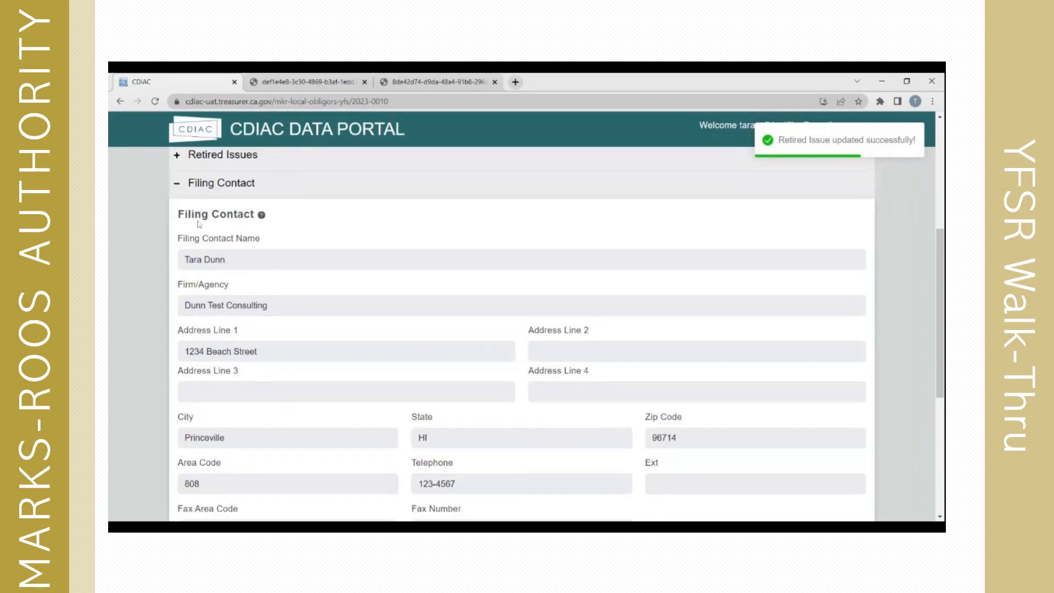
pyautogui.click(177, 187)
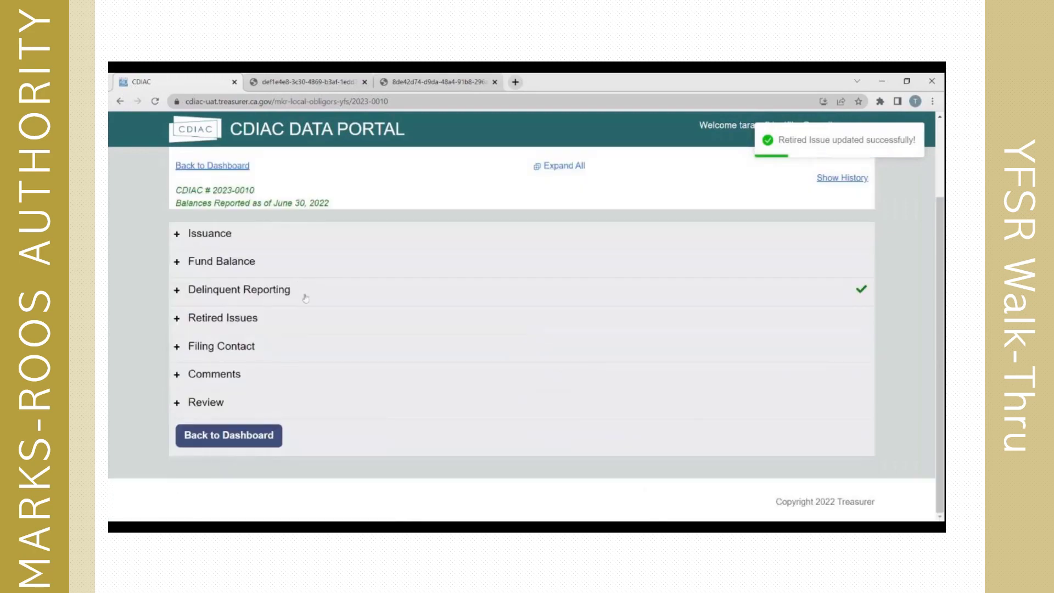
pyautogui.click(218, 376)
pyautogui.scroll(-1, 397, 383)
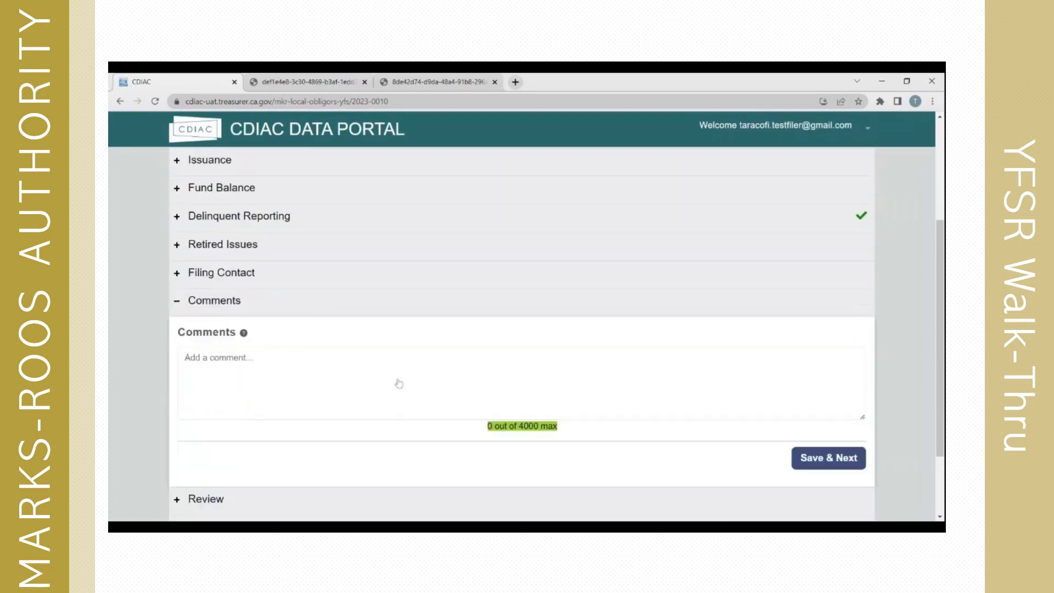
pyautogui.scroll(-1, 399, 383)
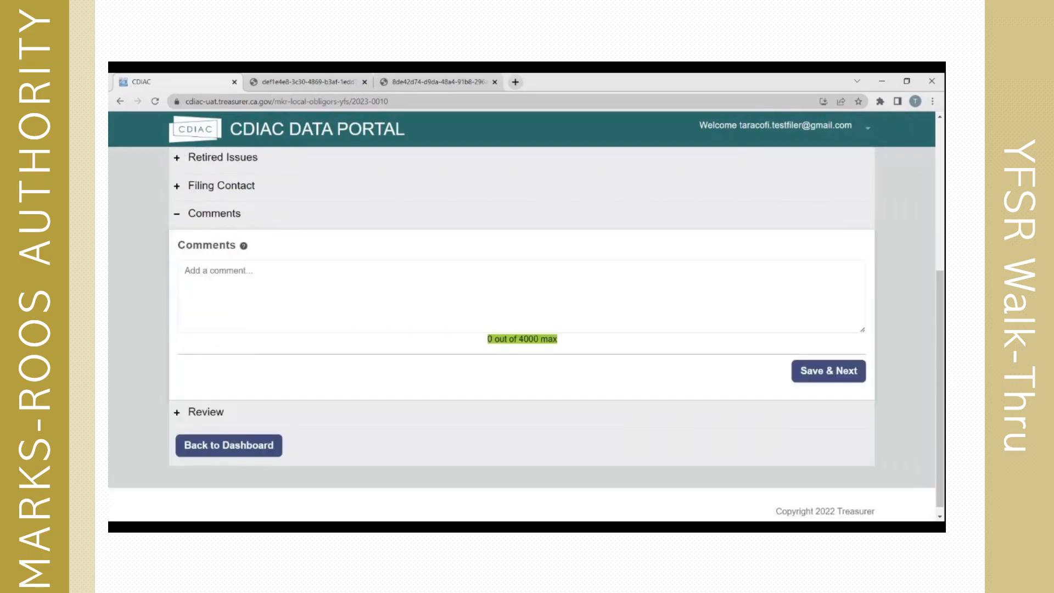
pyautogui.scroll(-1, 521, 318)
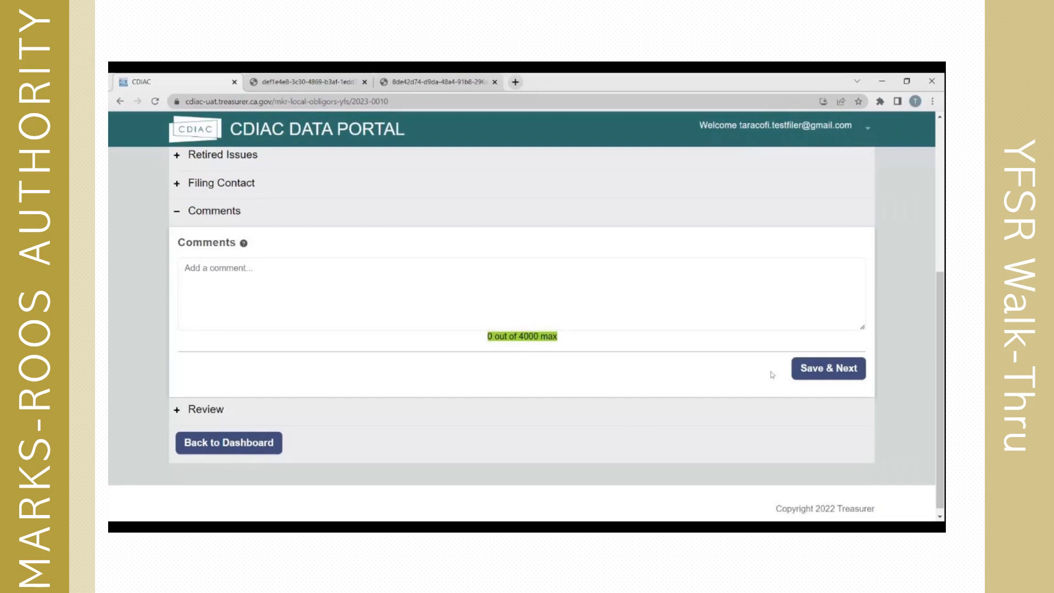
pyautogui.click(816, 370)
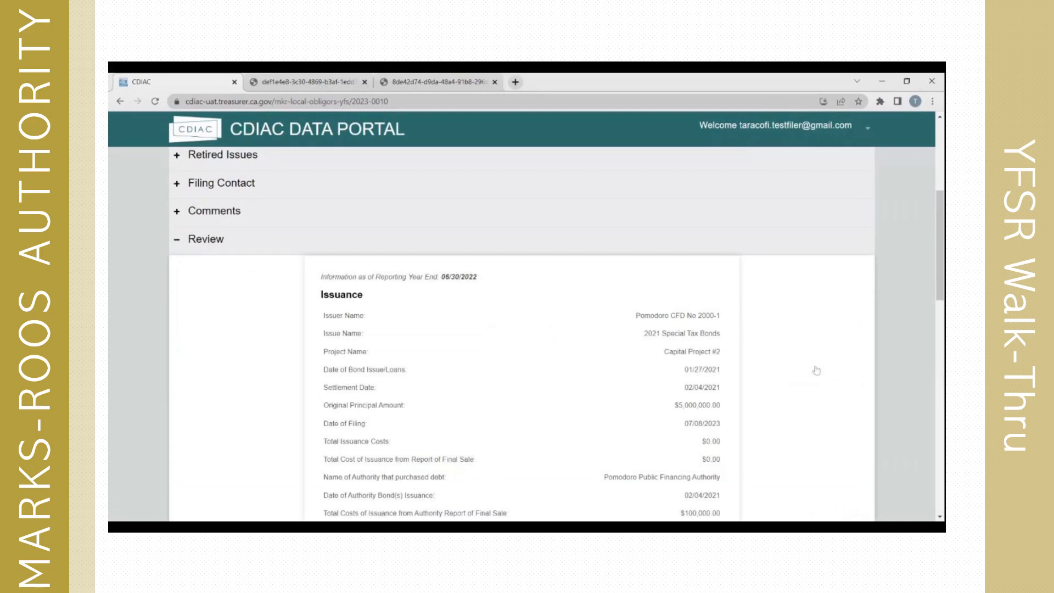
# - Validate and submit the reviewed report for CDIAC # 2023-0010
pyautogui.scroll(-1, 814, 370)
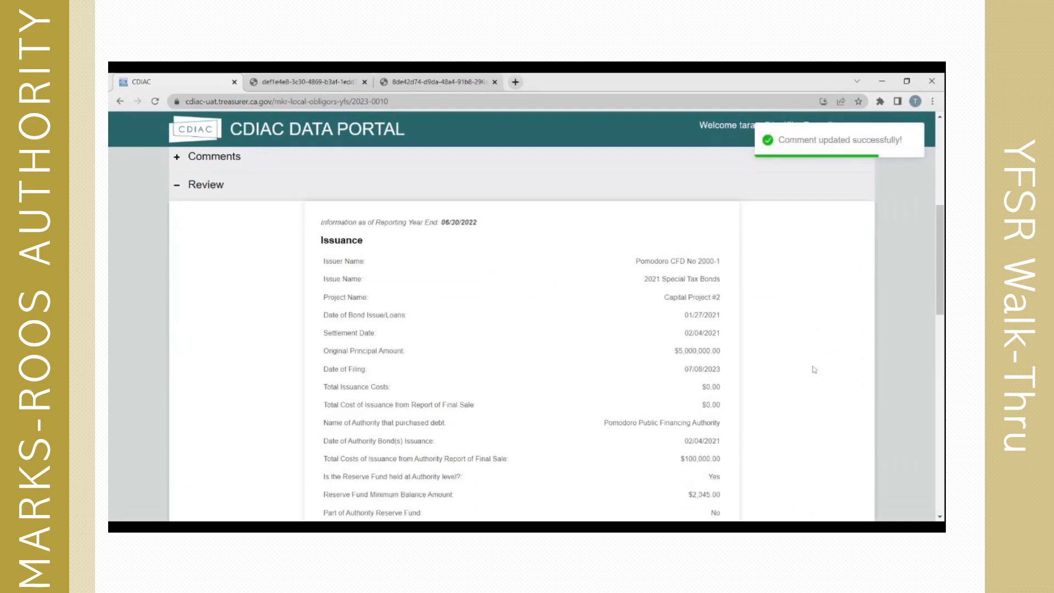
pyautogui.scroll(-1, 813, 370)
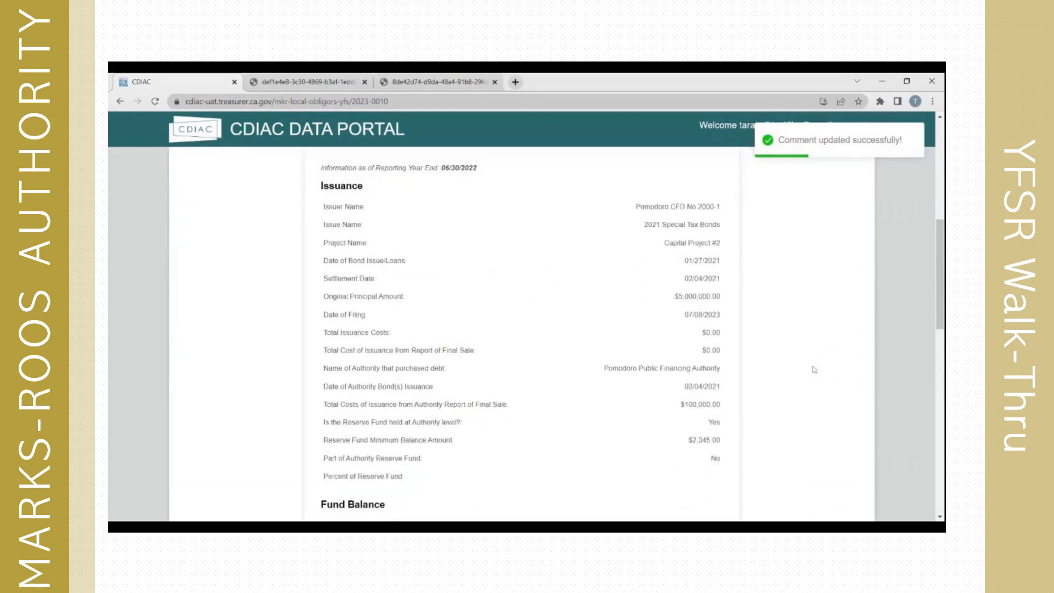
pyautogui.scroll(-3, 814, 370)
pyautogui.scroll(-1, 814, 369)
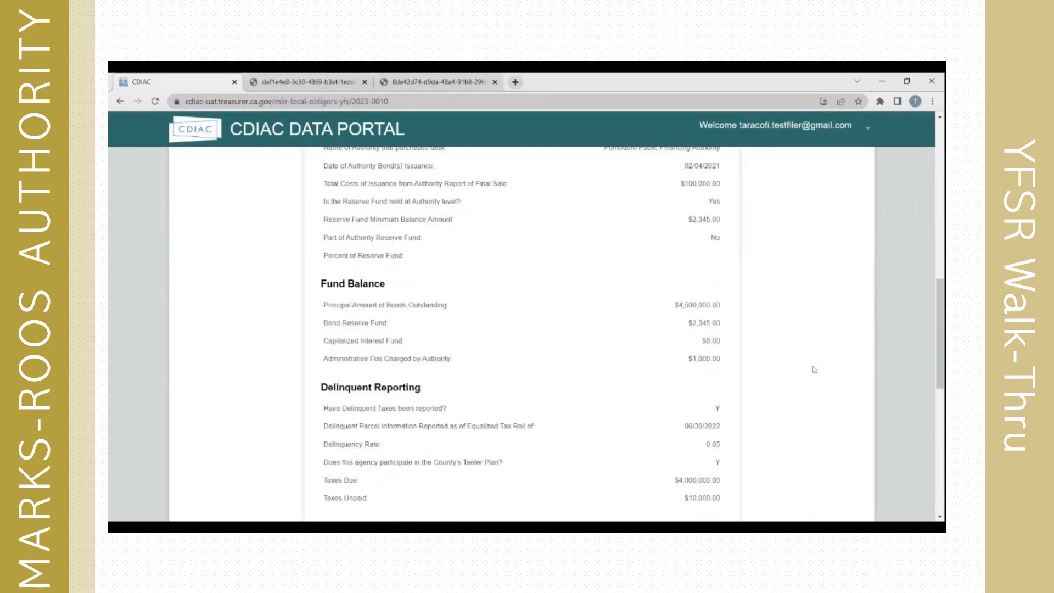
pyautogui.scroll(-7, 814, 369)
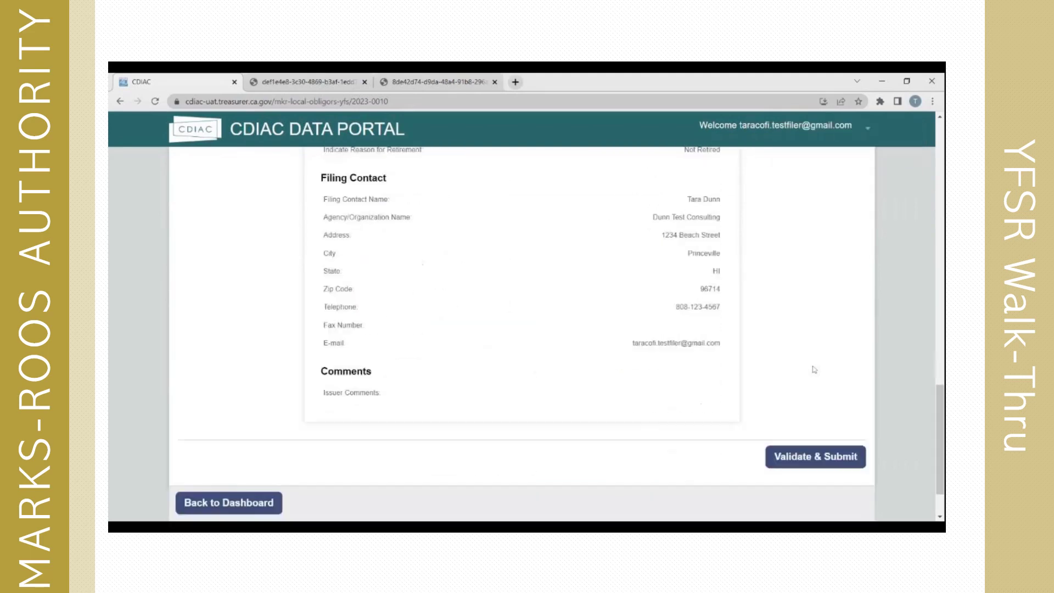
pyautogui.scroll(-1, 814, 370)
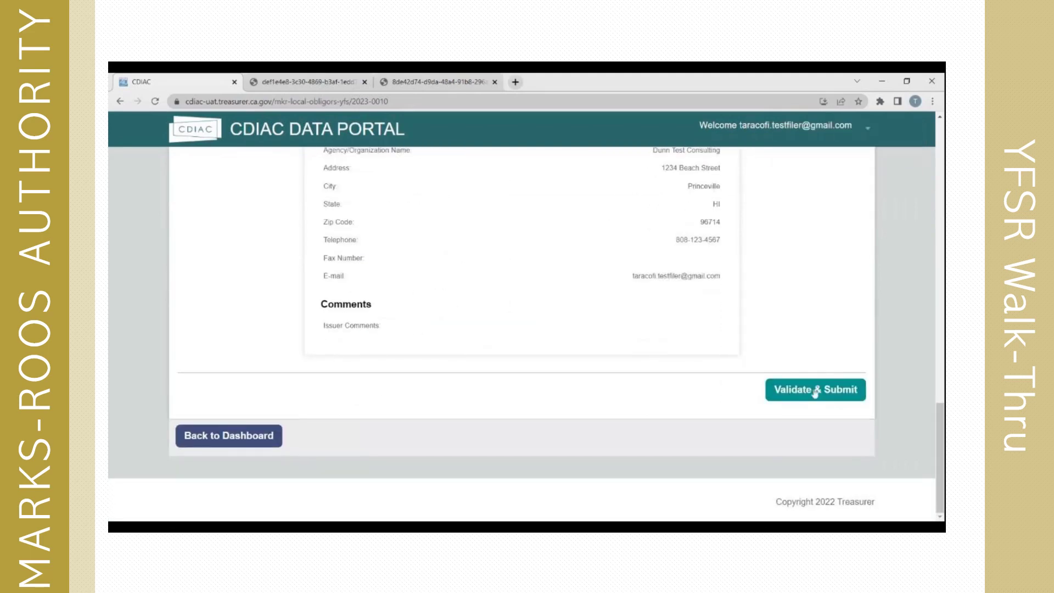
pyautogui.click(815, 390)
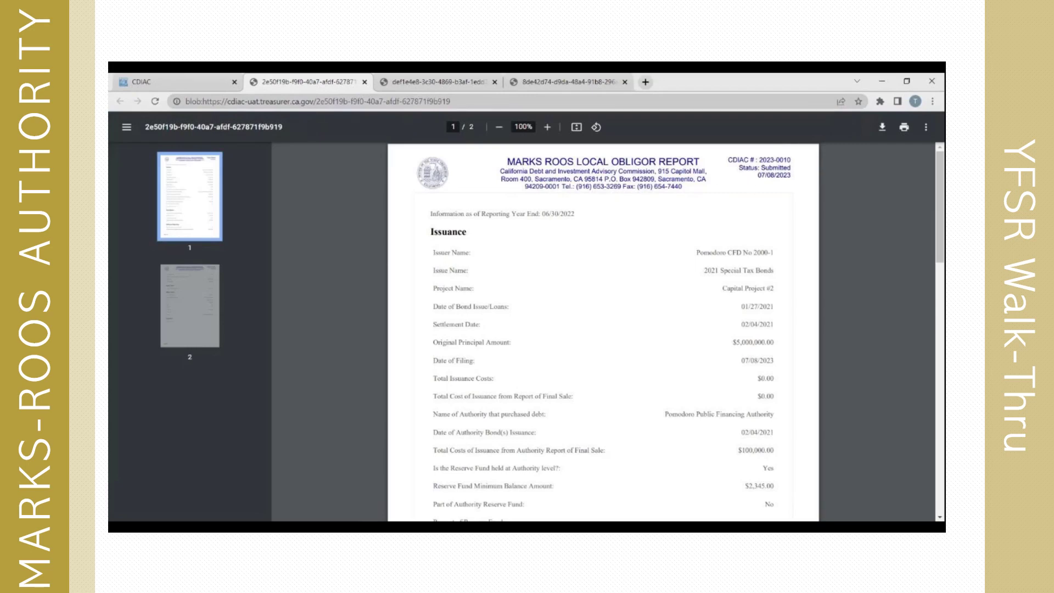
# - Scroll to page 2 of the report PDF, then return to the CDIAC portal tab
pyautogui.scroll(-10, 602, 201)
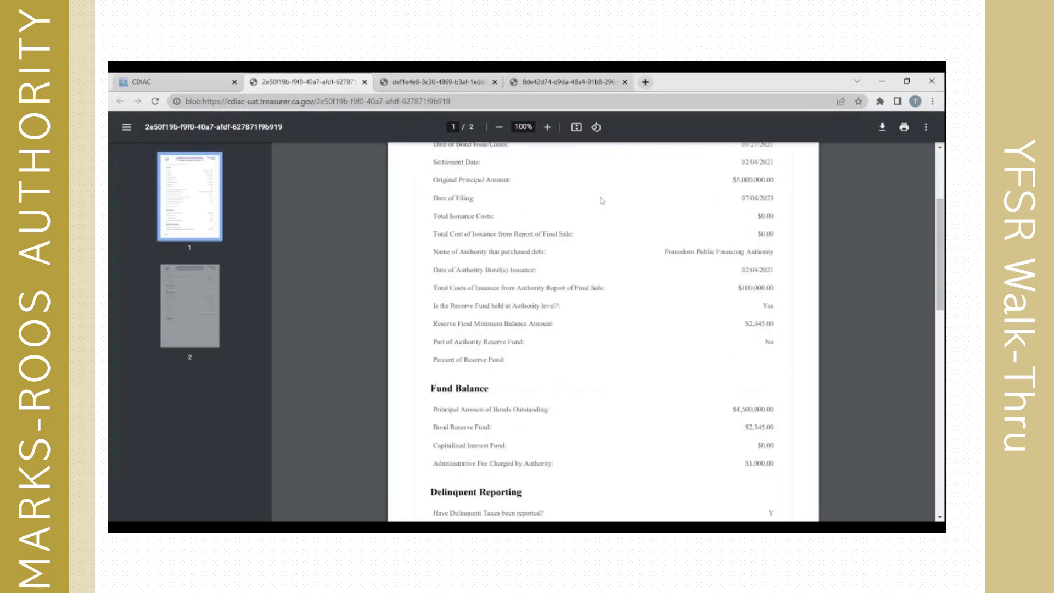
pyautogui.click(167, 82)
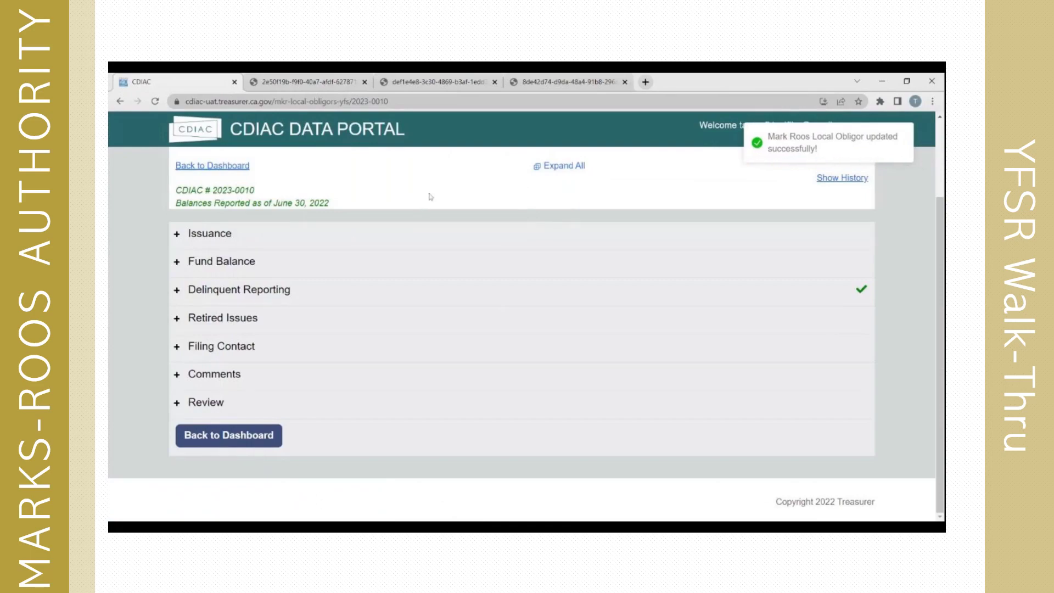
# - Return to the portal Dashboard via the CDIAC header logo
pyautogui.click(194, 134)
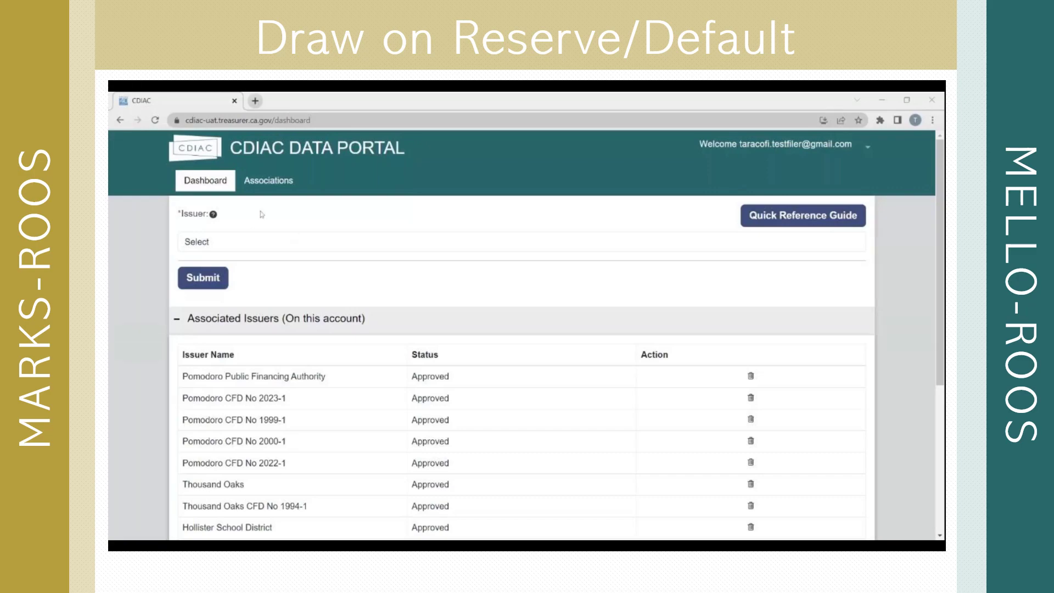
# - Select Pomodoro Public Financing Authority in the Issuer dropdown and submit it
pyautogui.click(266, 243)
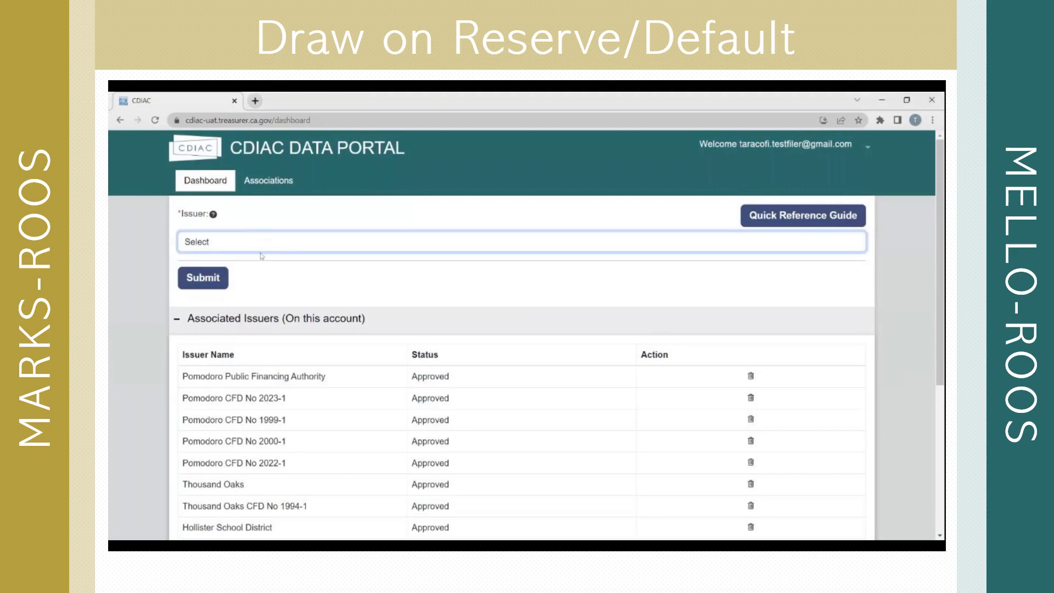
pyautogui.click(262, 256)
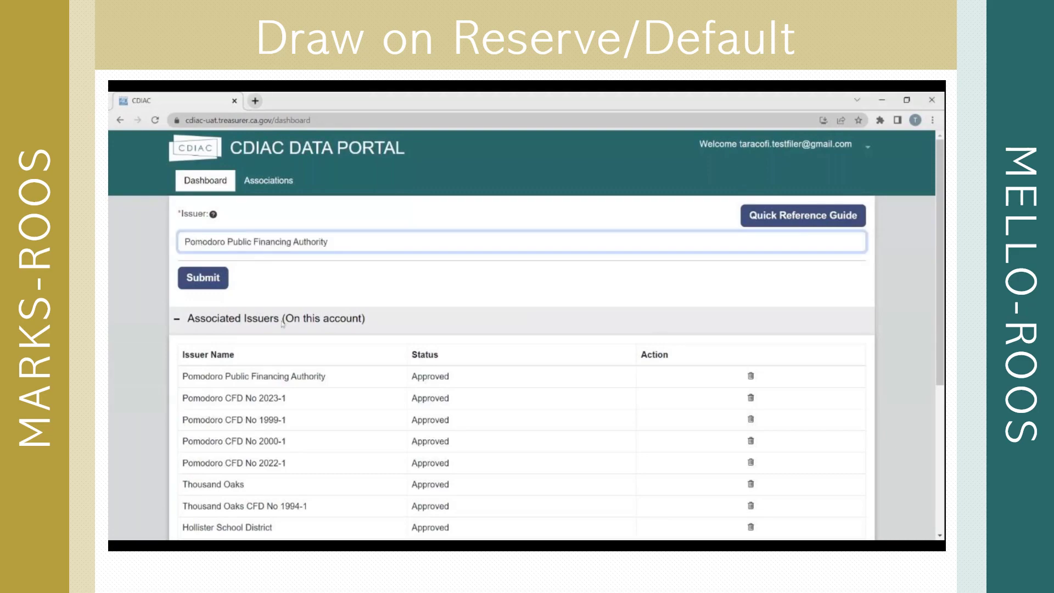
pyautogui.click(200, 283)
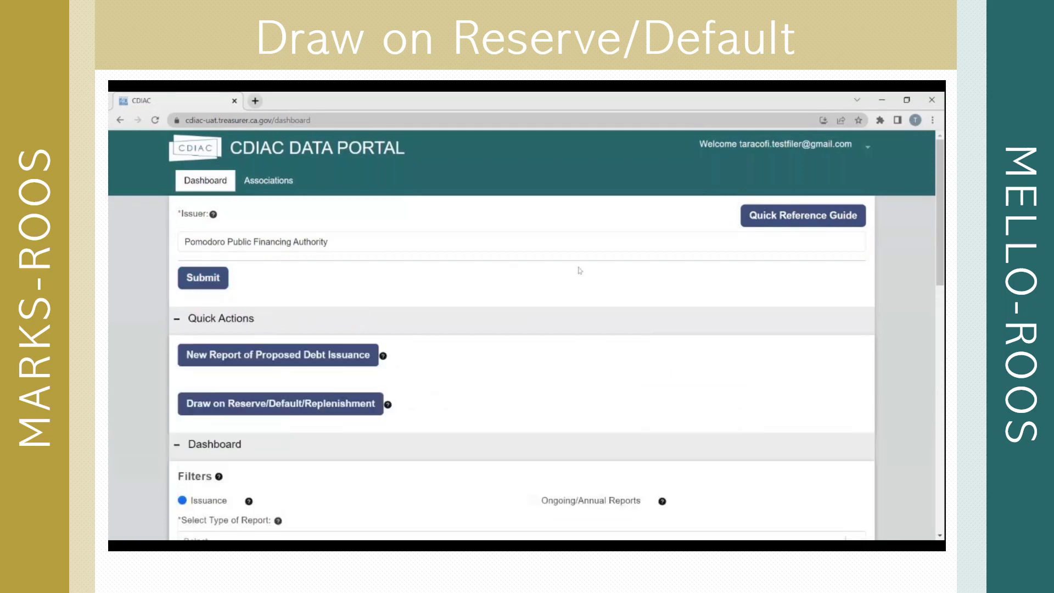
pyautogui.scroll(-1, 577, 270)
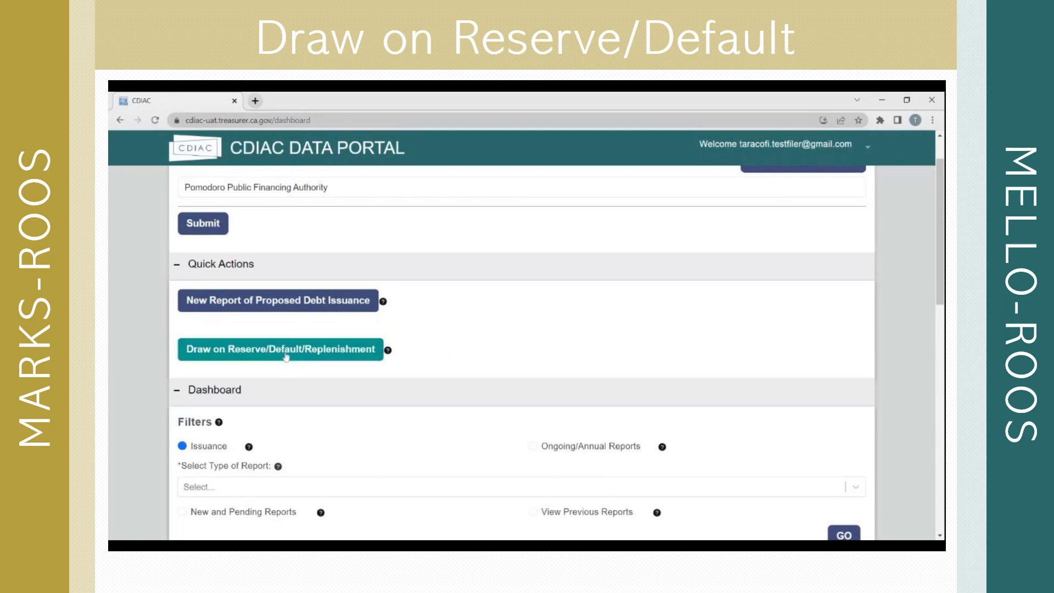
pyautogui.scroll(-1, 483, 338)
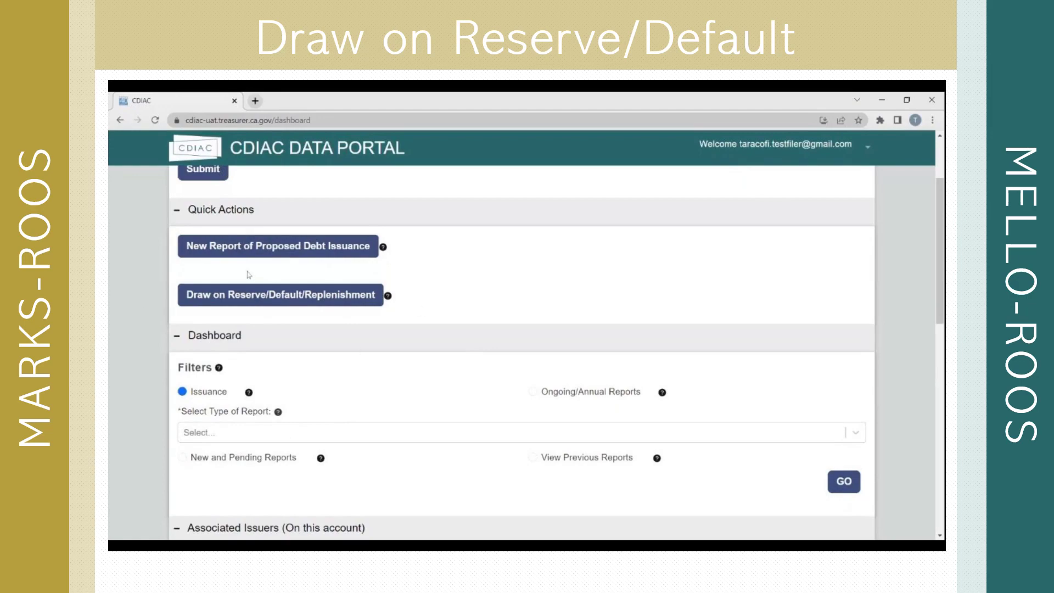
# - Search Draw on Reserve/Default/Replenishment issues sold 7/8/2015–7/8/2023, ongoing reportable only
pyautogui.click(274, 298)
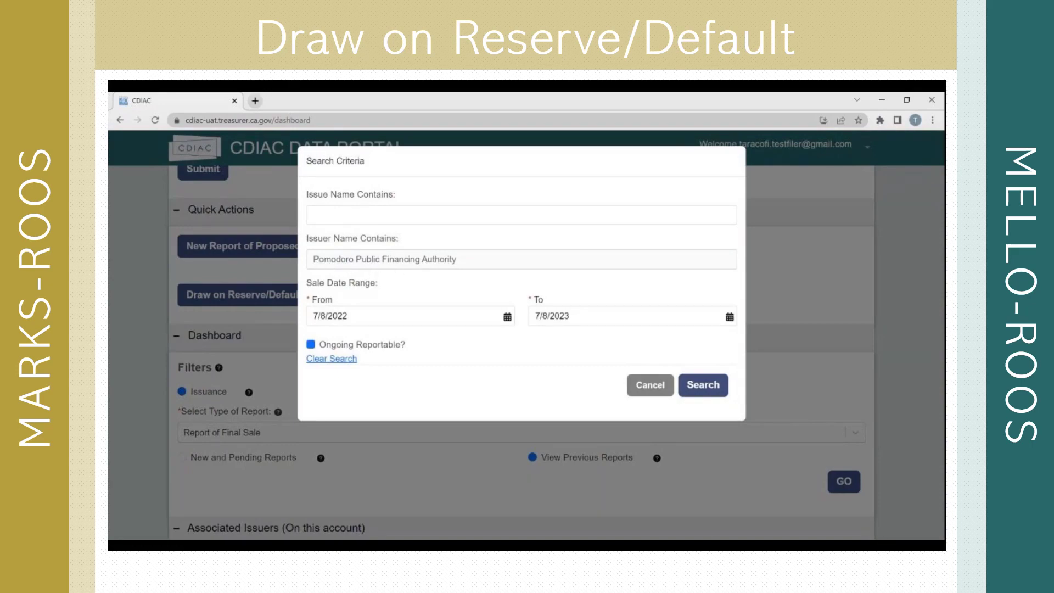
pyautogui.click(314, 214)
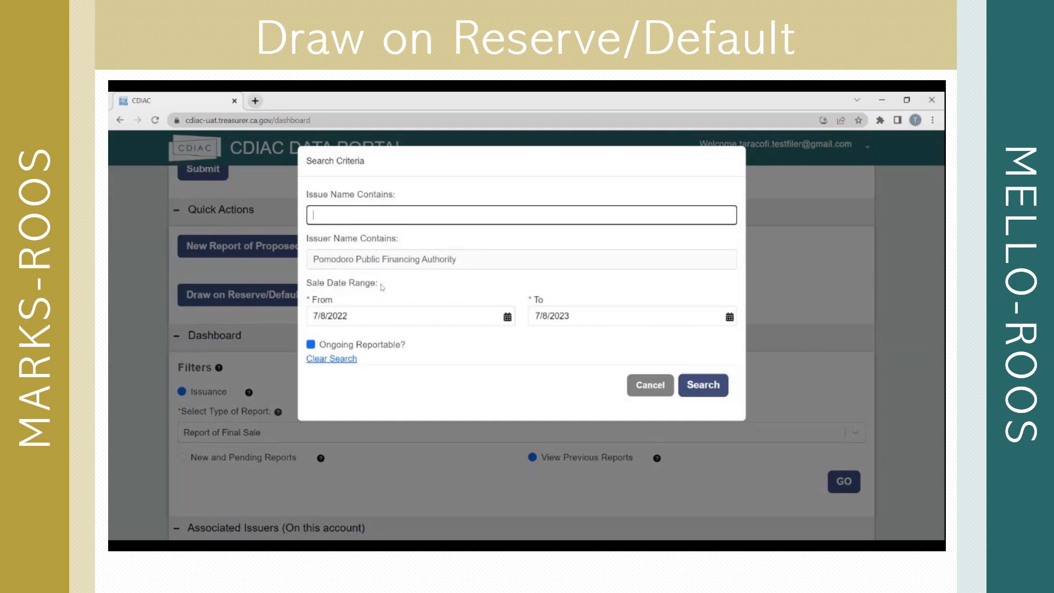
pyautogui.click(383, 287)
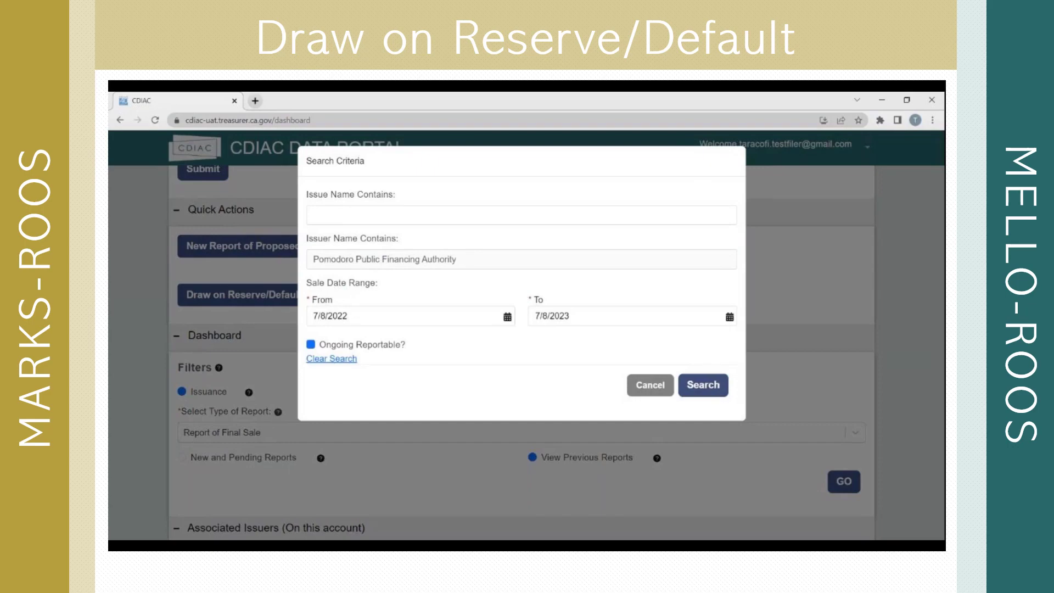
pyautogui.click(384, 315)
pyautogui.moveTo(337, 315); pyautogui.dragTo(347, 315)
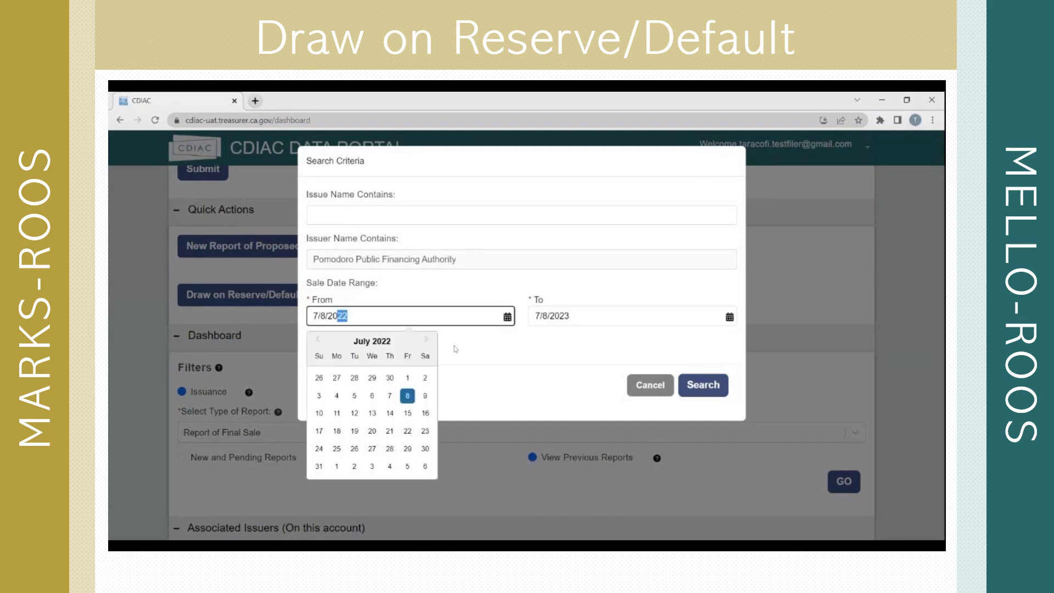
pyautogui.write('15')
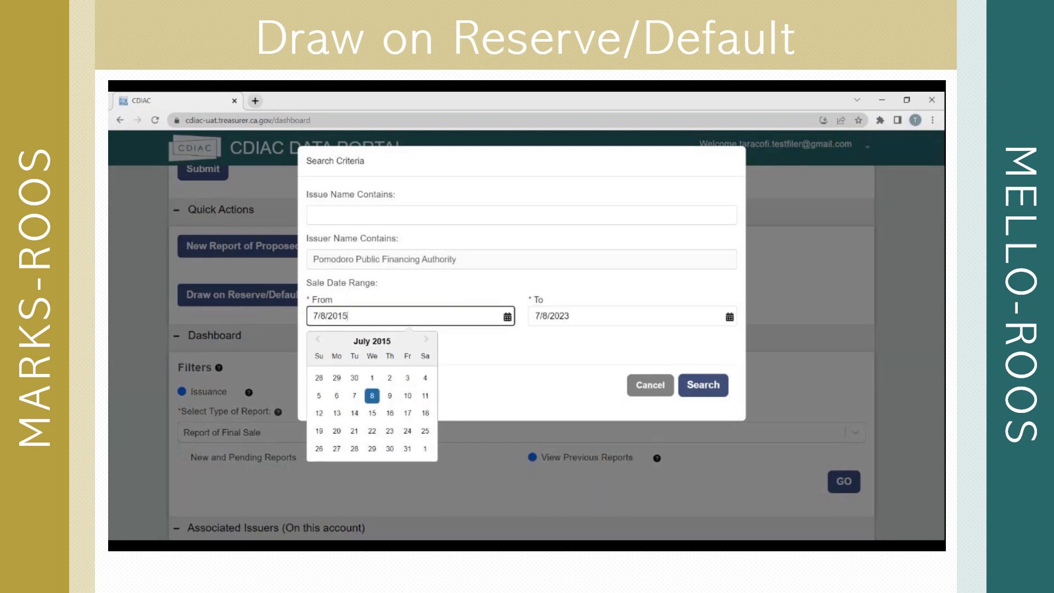
pyautogui.click(470, 347)
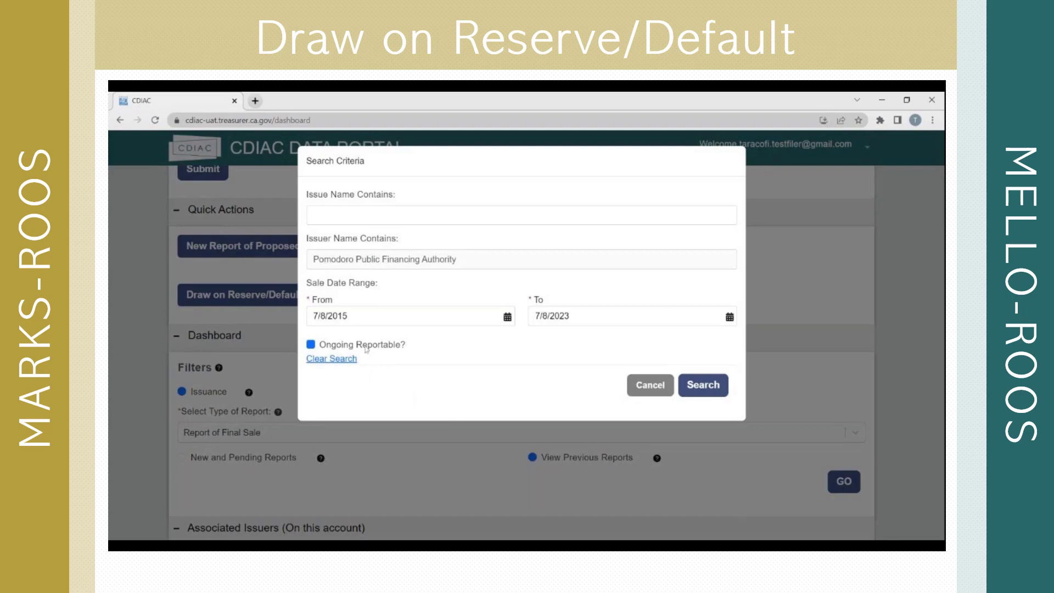
pyautogui.click(312, 345)
pyautogui.click(311, 345)
pyautogui.click(708, 387)
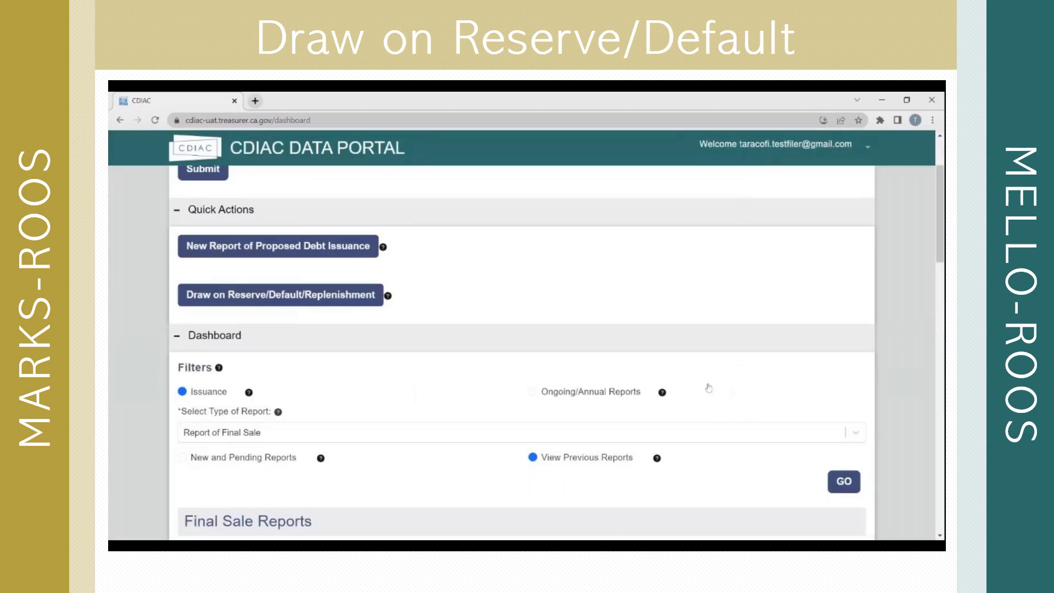
# - Open the Action menu for Final Sale Report 2023-0008, Revenue Bonds - 2021 Series Example MKR
pyautogui.scroll(-4, 708, 388)
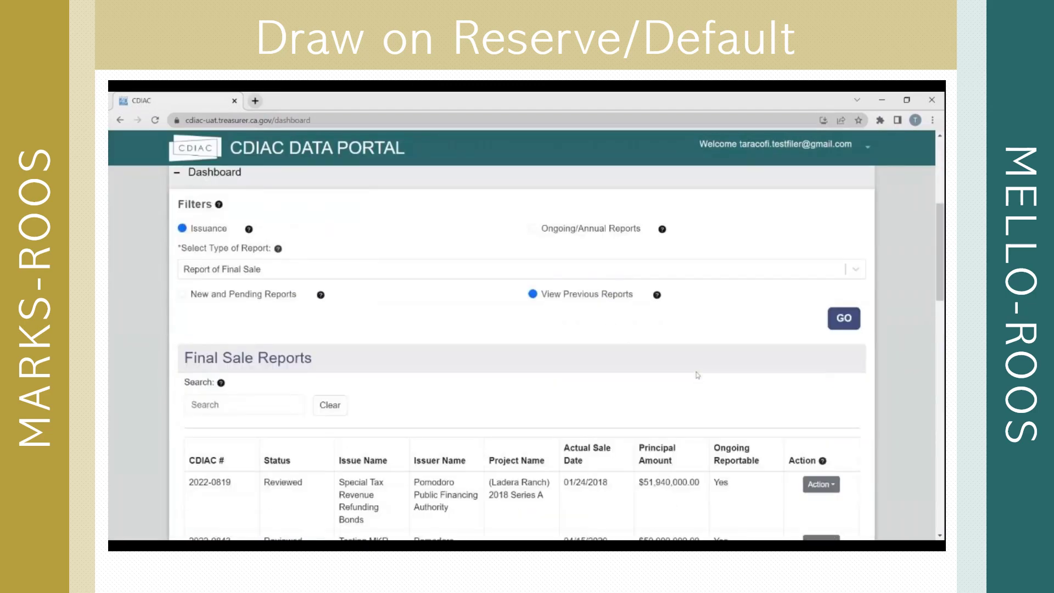
pyautogui.scroll(-1, 709, 336)
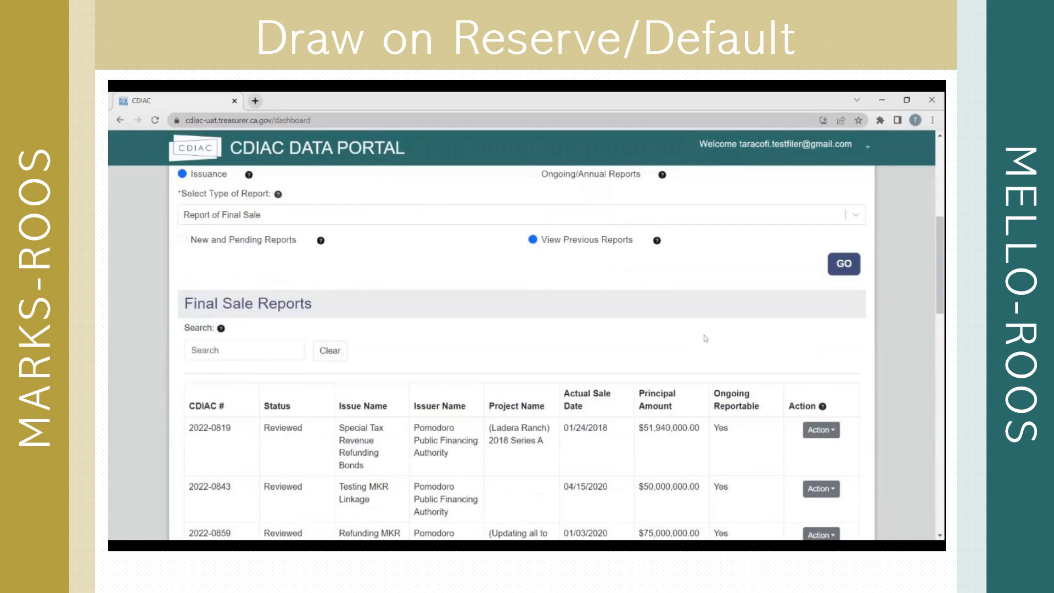
pyautogui.scroll(-1, 706, 338)
pyautogui.scroll(-1, 705, 339)
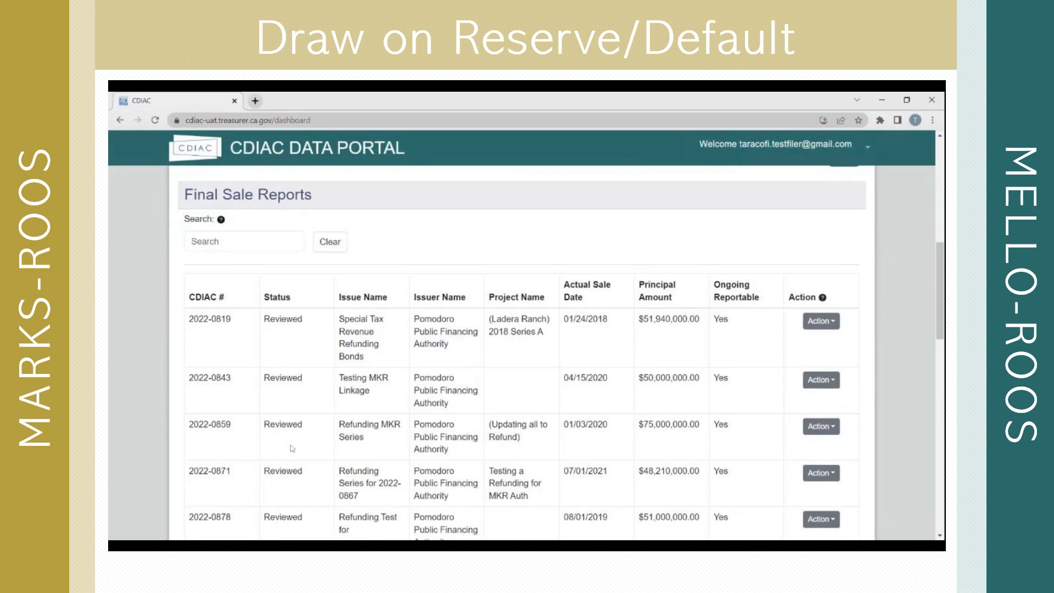
pyautogui.scroll(-2, 292, 449)
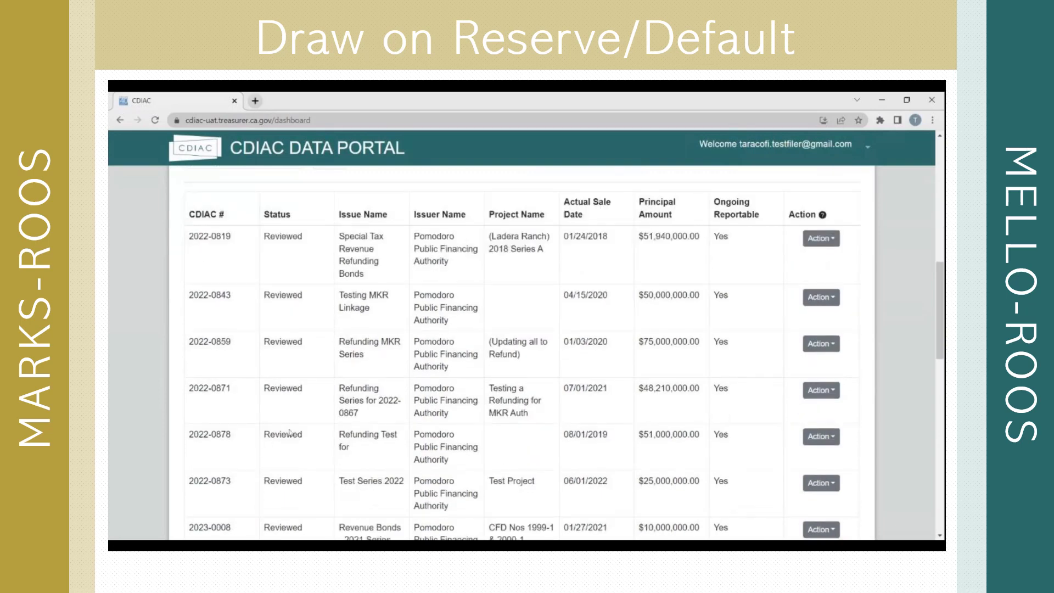
pyautogui.scroll(-2, 289, 432)
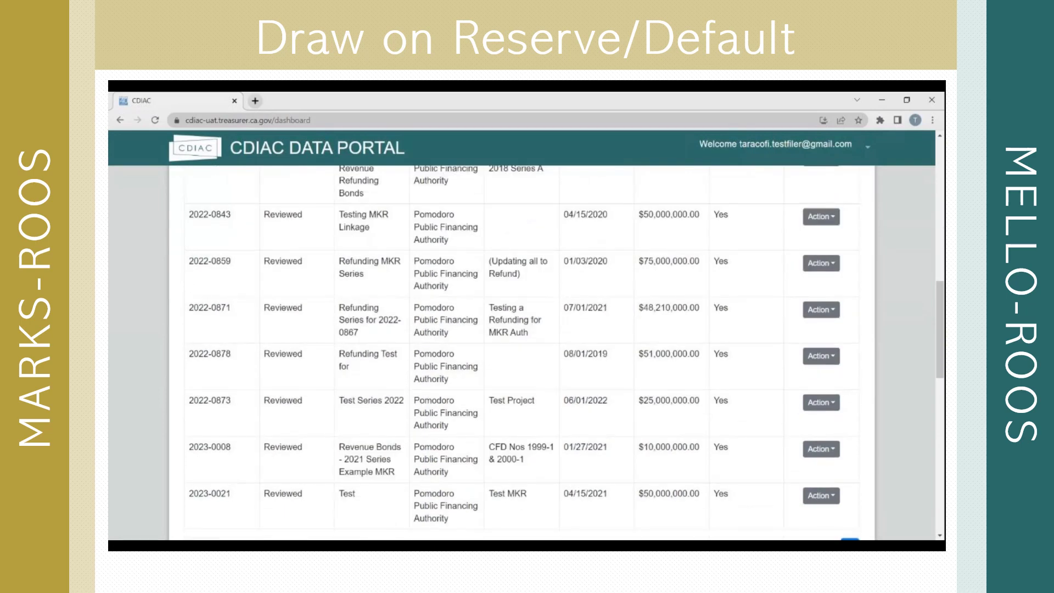
pyautogui.click(831, 452)
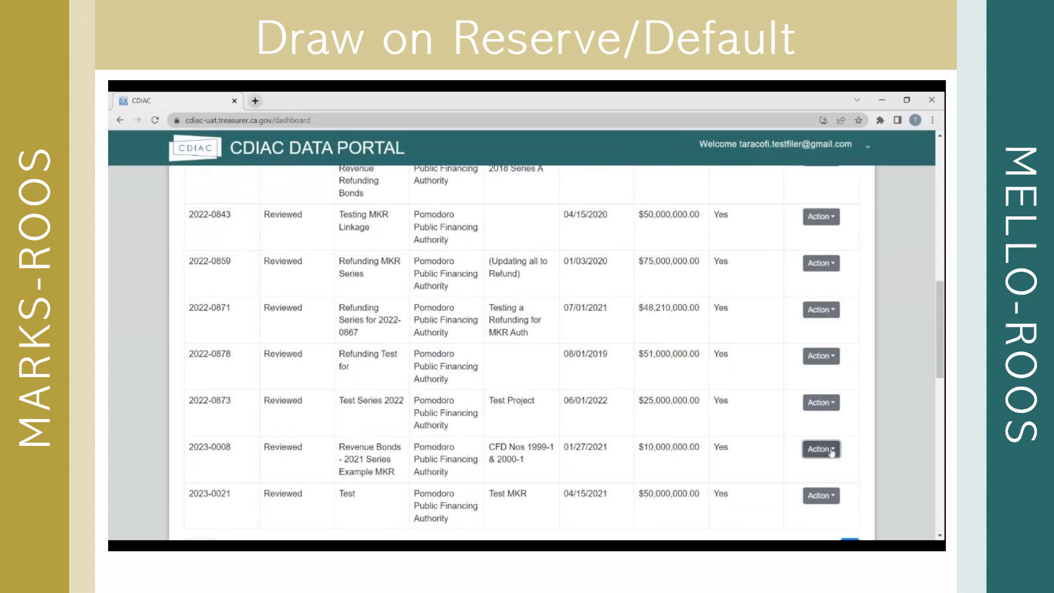